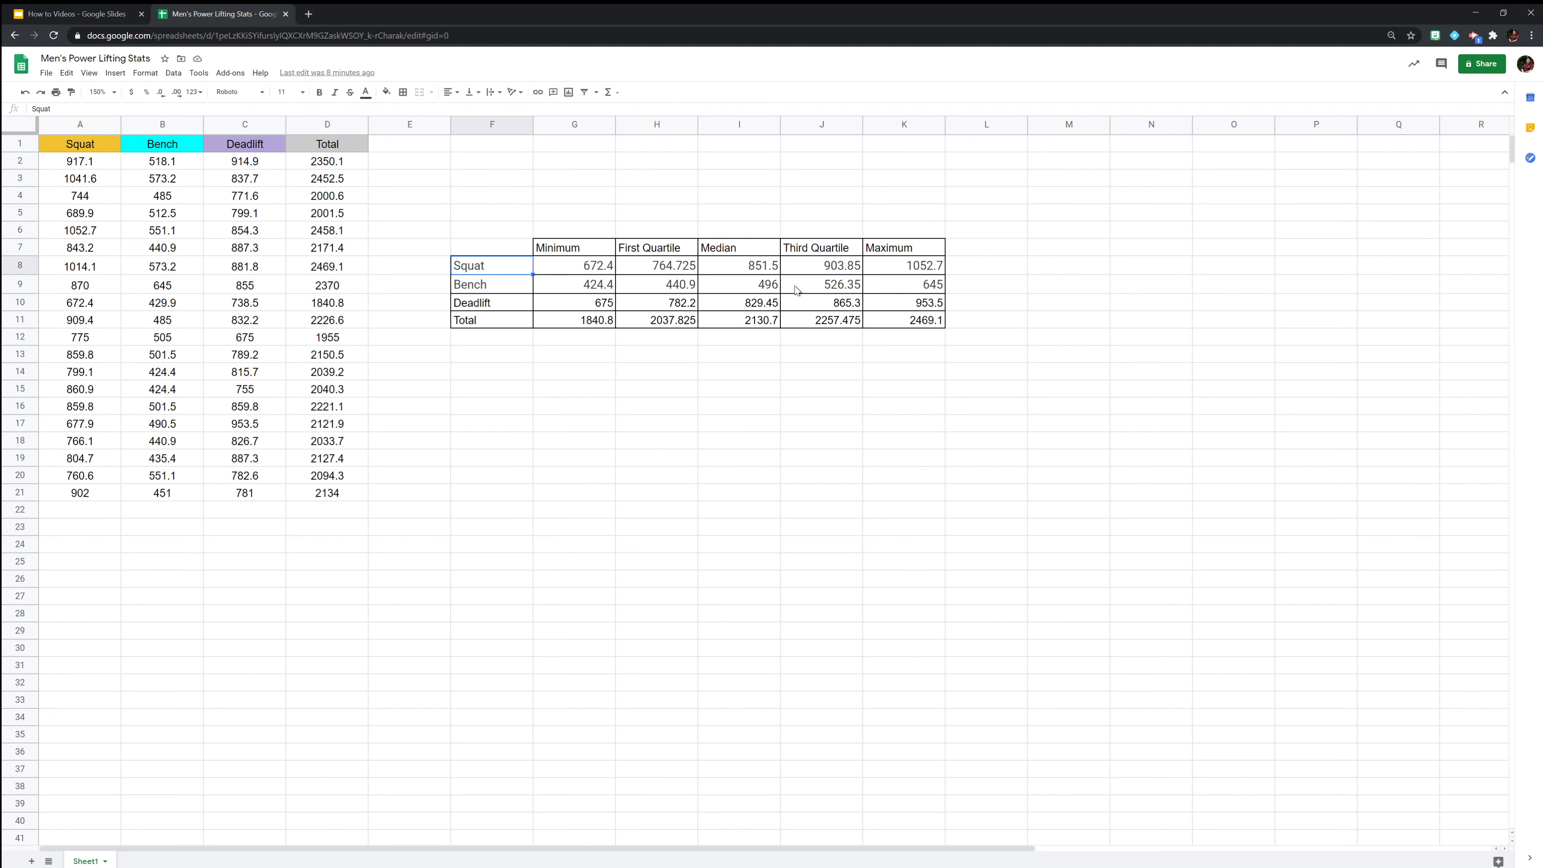
Select the block F6:K12 around the five-number summary table to review its layout
click(494, 237)
drag(495, 242, 926, 337)
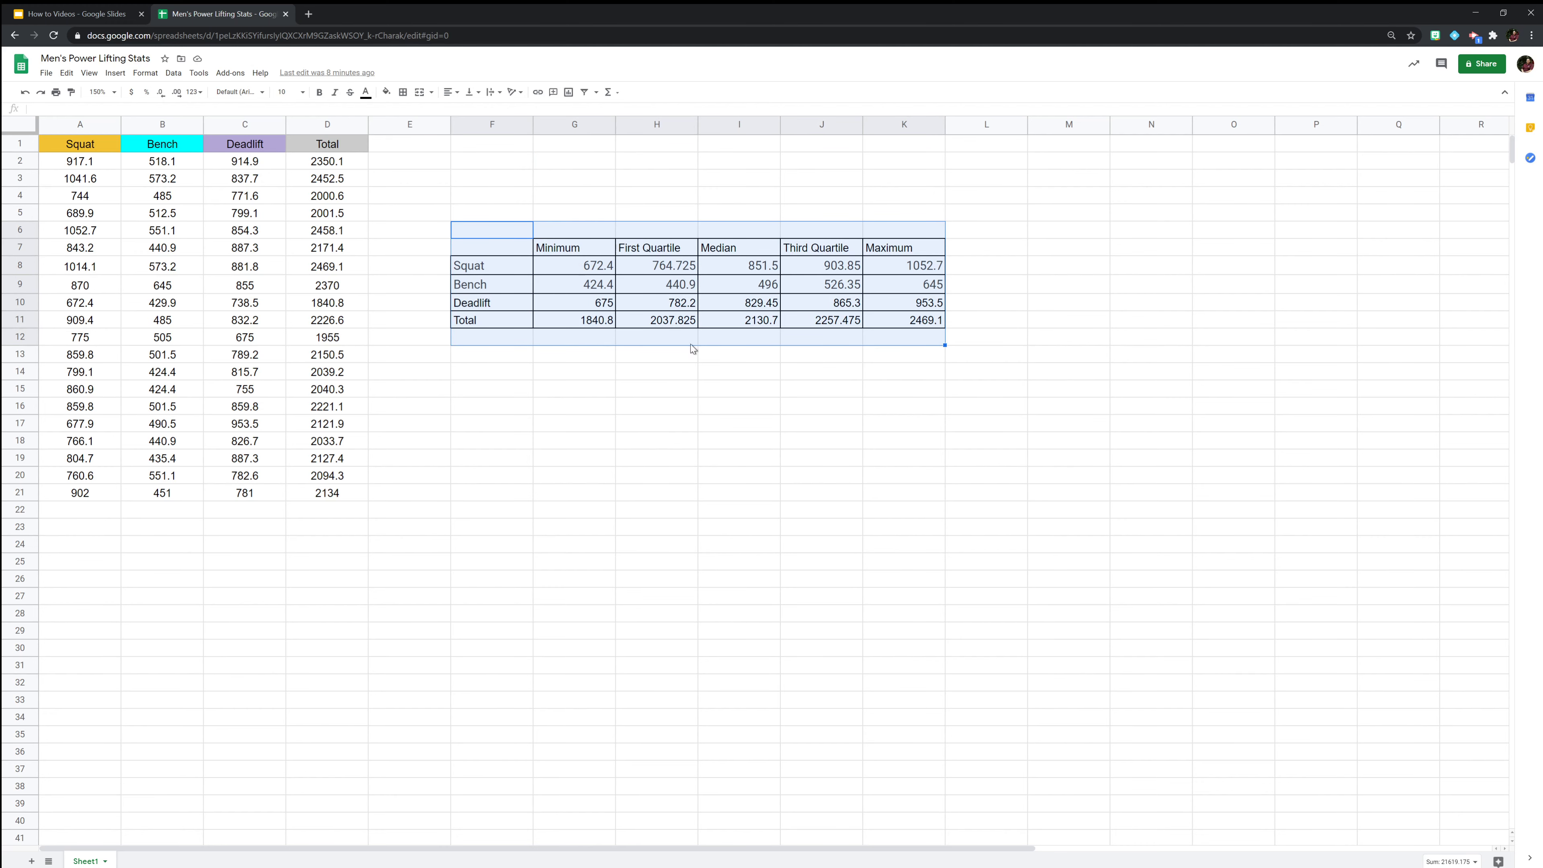
click(632, 424)
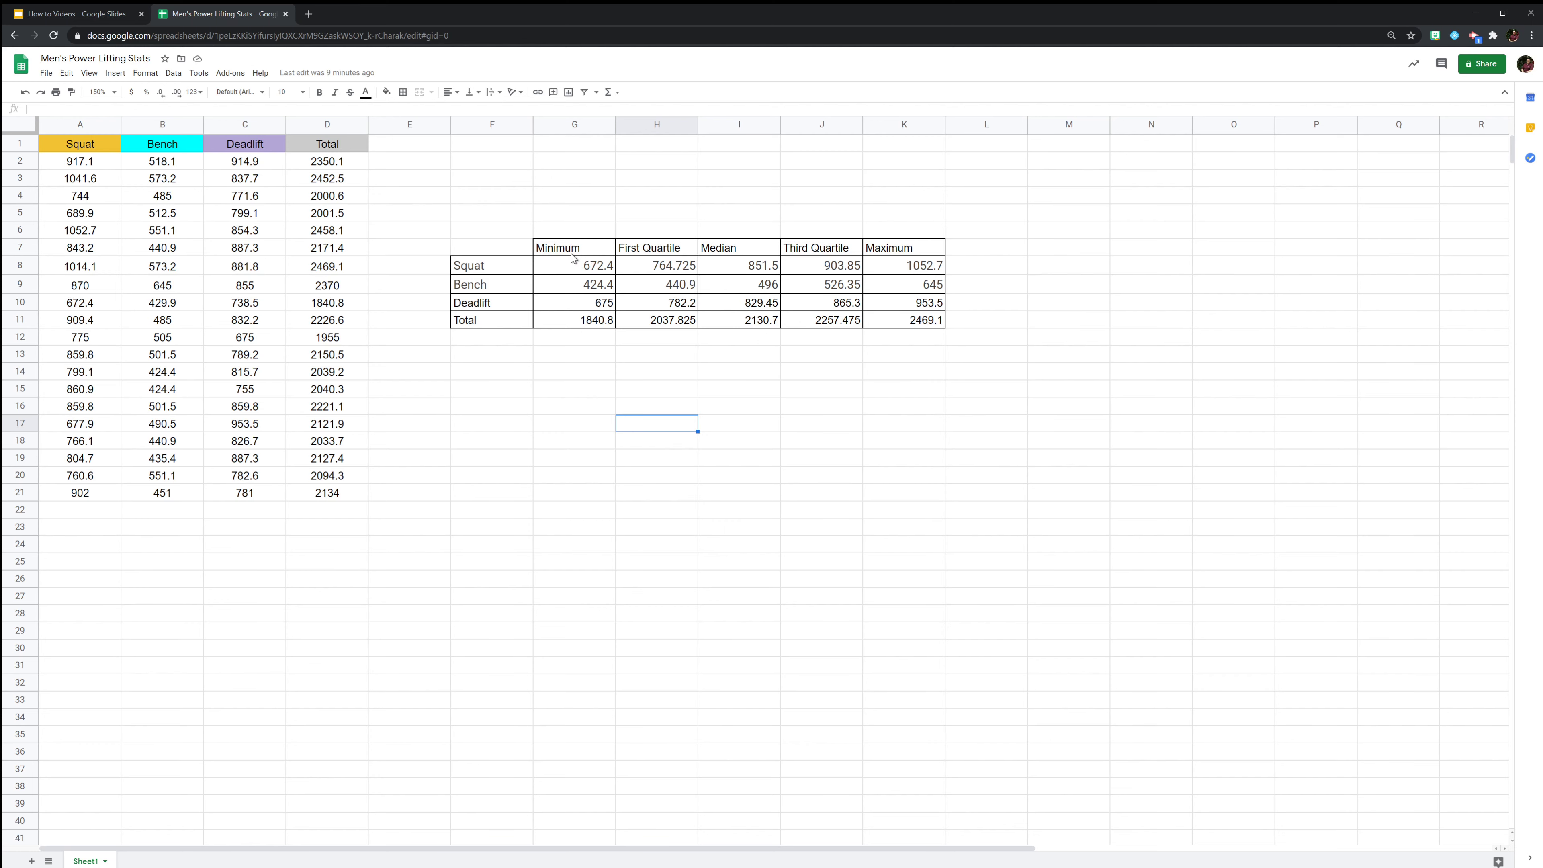
Inspect the Minimum formulas for Squat, Bench, Deadlift and Total in cells G8 to G11
double_click(569, 268)
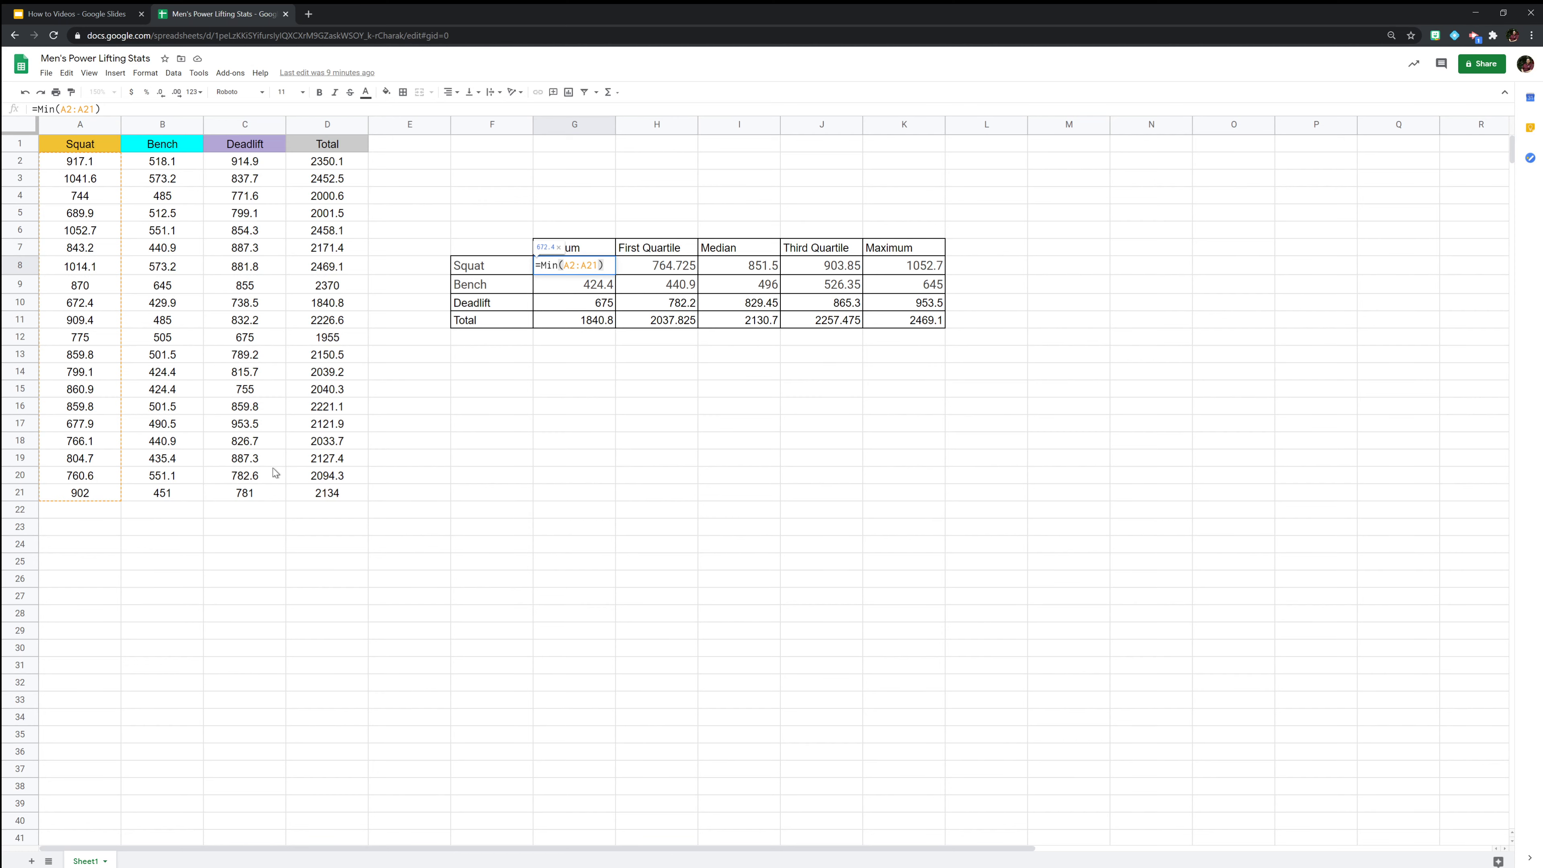
click(716, 362)
double_click(569, 284)
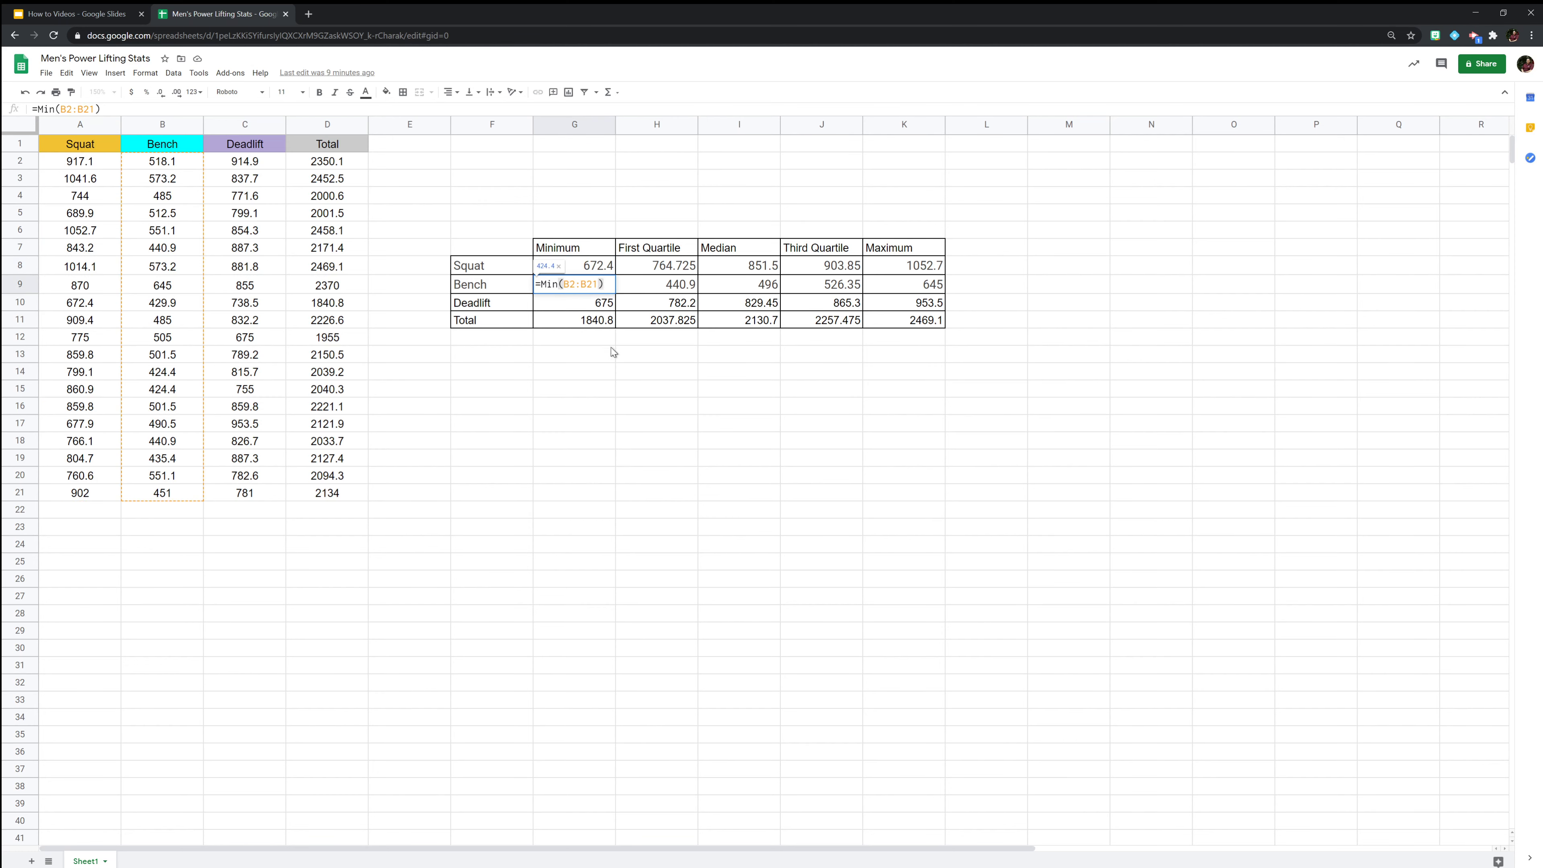
double_click(575, 305)
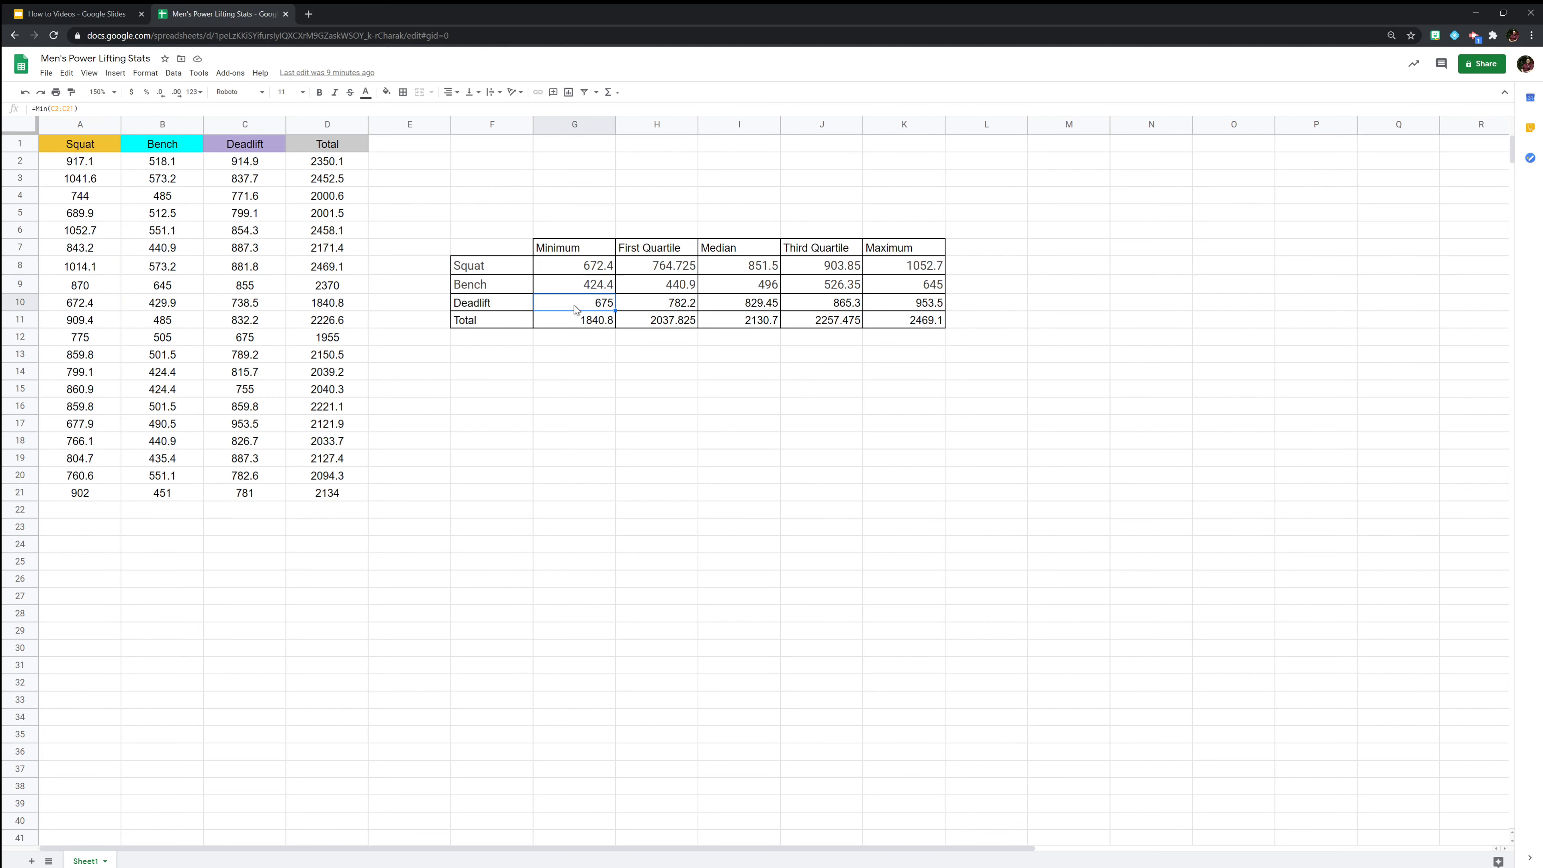
double_click(579, 316)
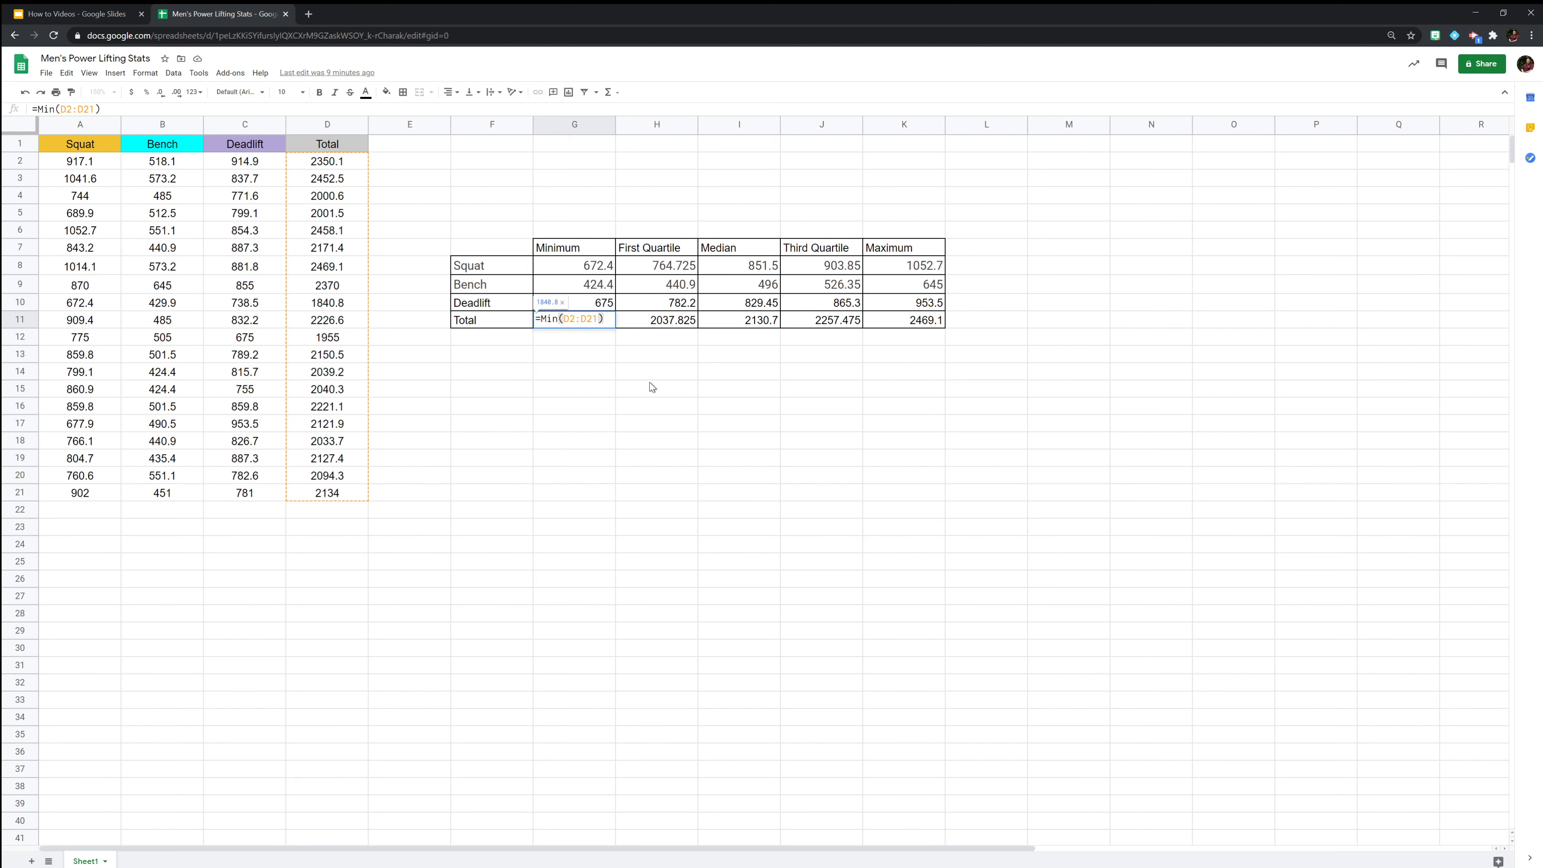
click(601, 413)
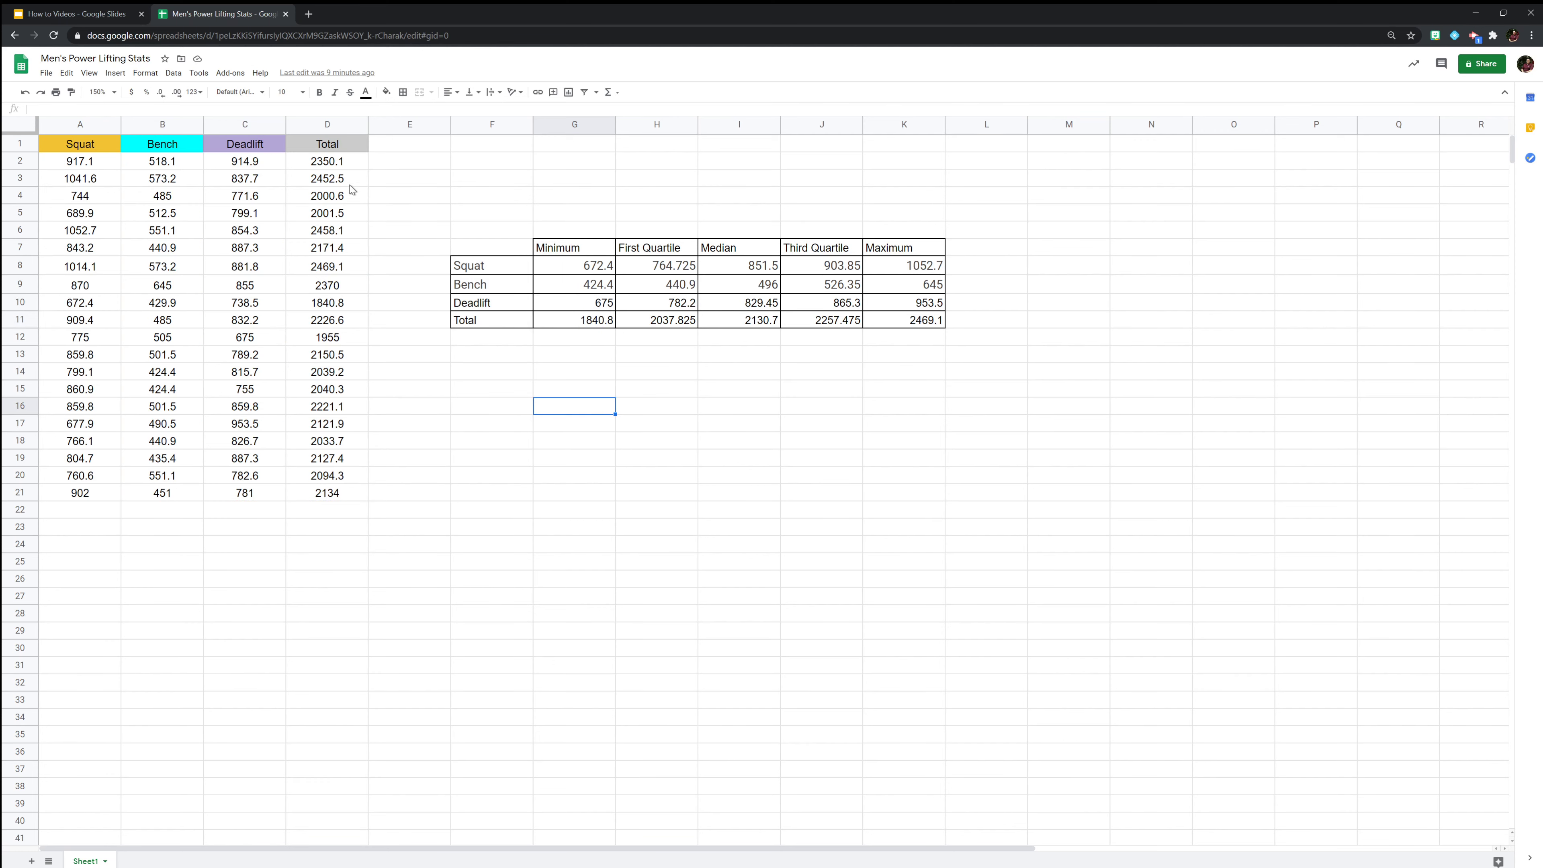
Inspect the formula behind the first lifter's Total in cell D2 and how it would fill down the column
double_click(327, 162)
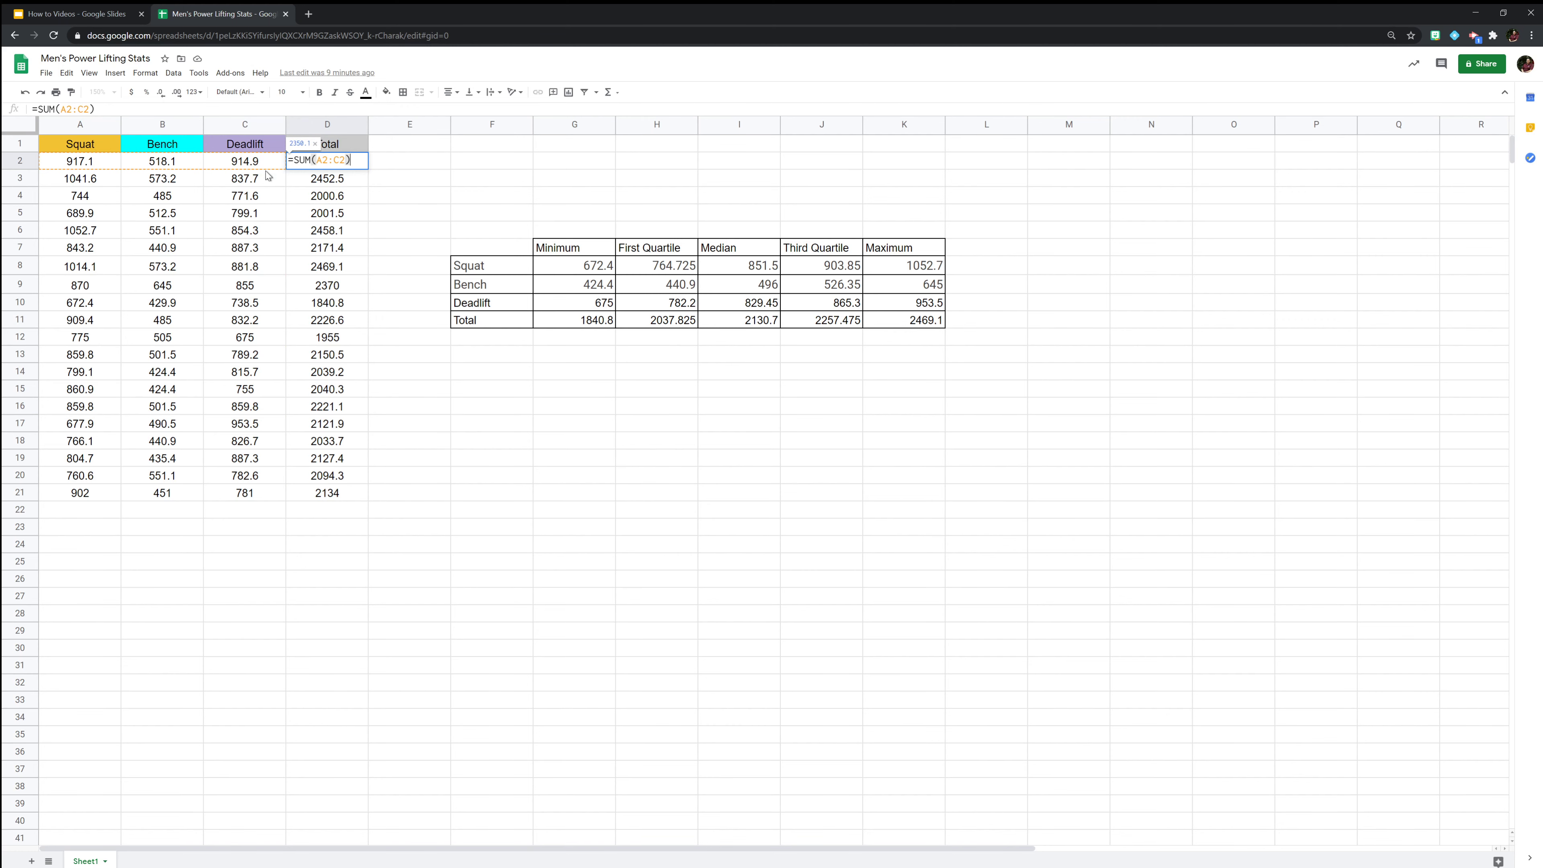
click(368, 166)
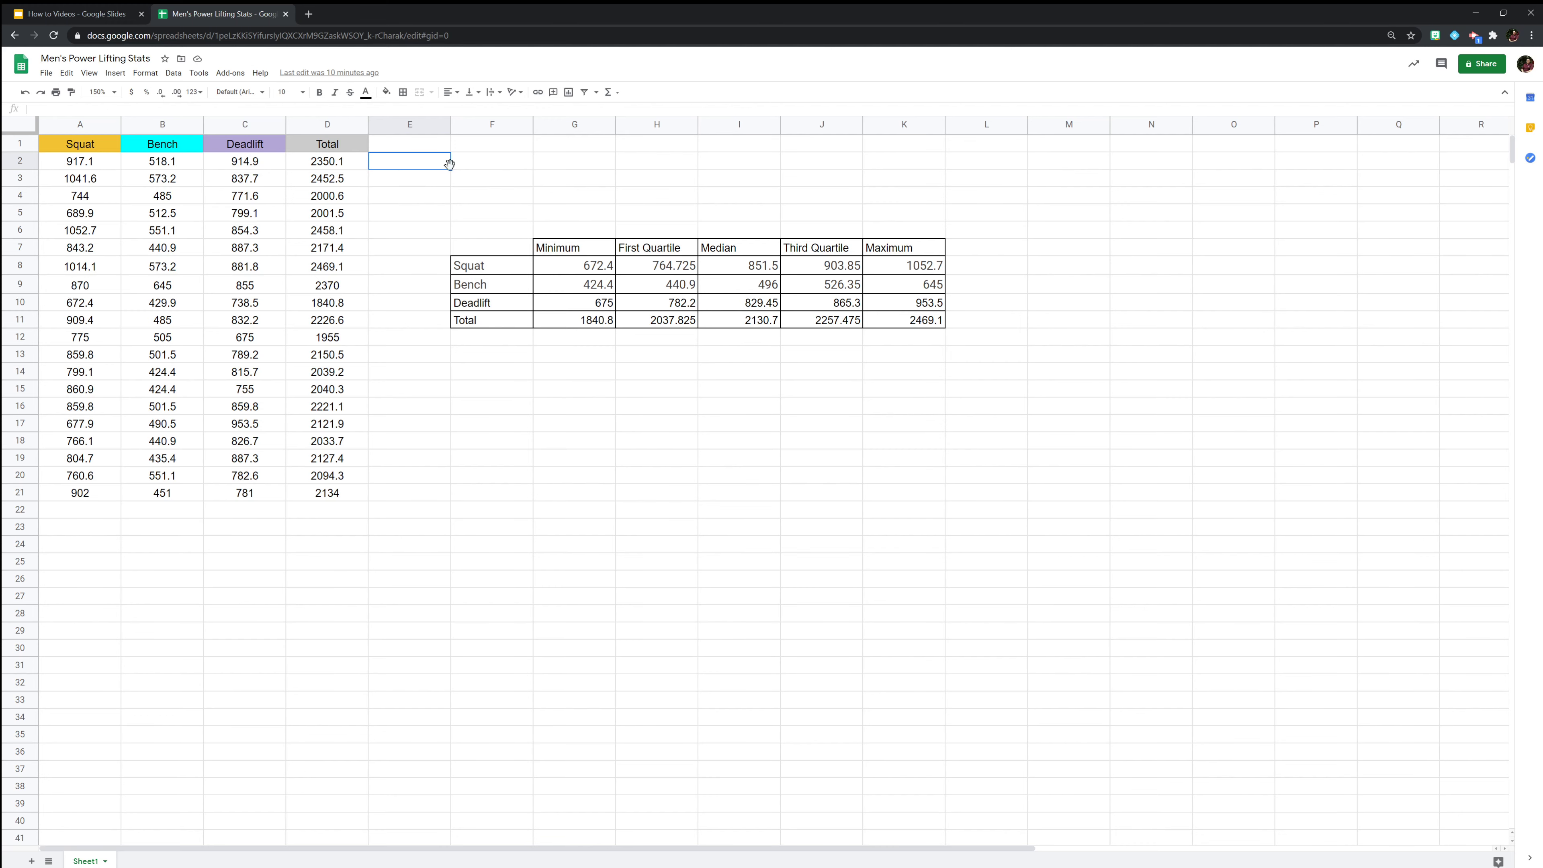
drag(451, 168, 441, 480)
click(551, 475)
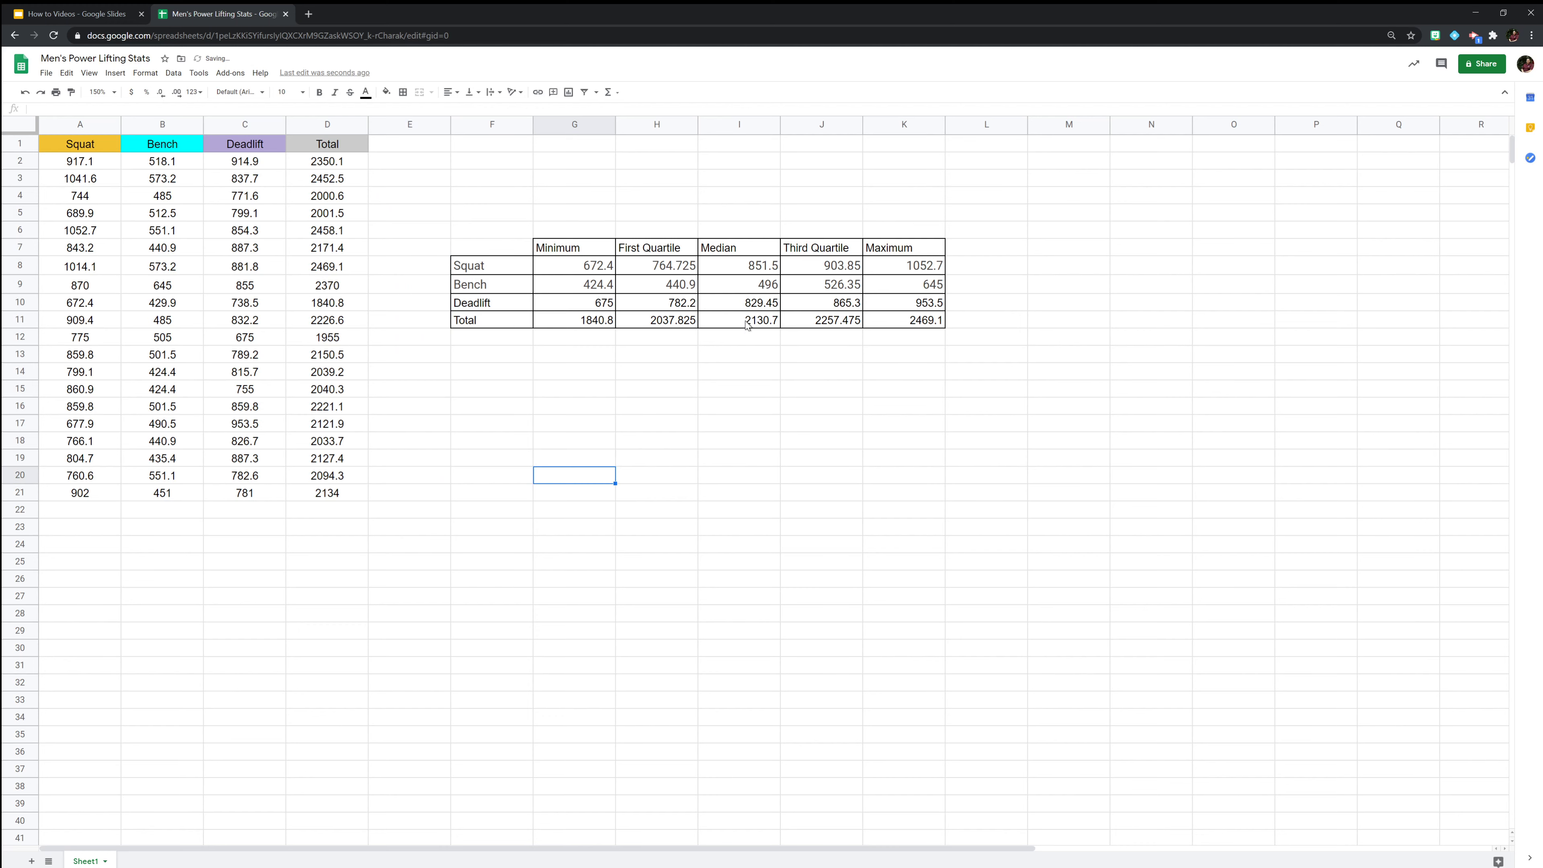
Inspect the First Quartile formulas for Squat, Bench, Deadlift and Total, including the quartile number argument in H8
click(670, 266)
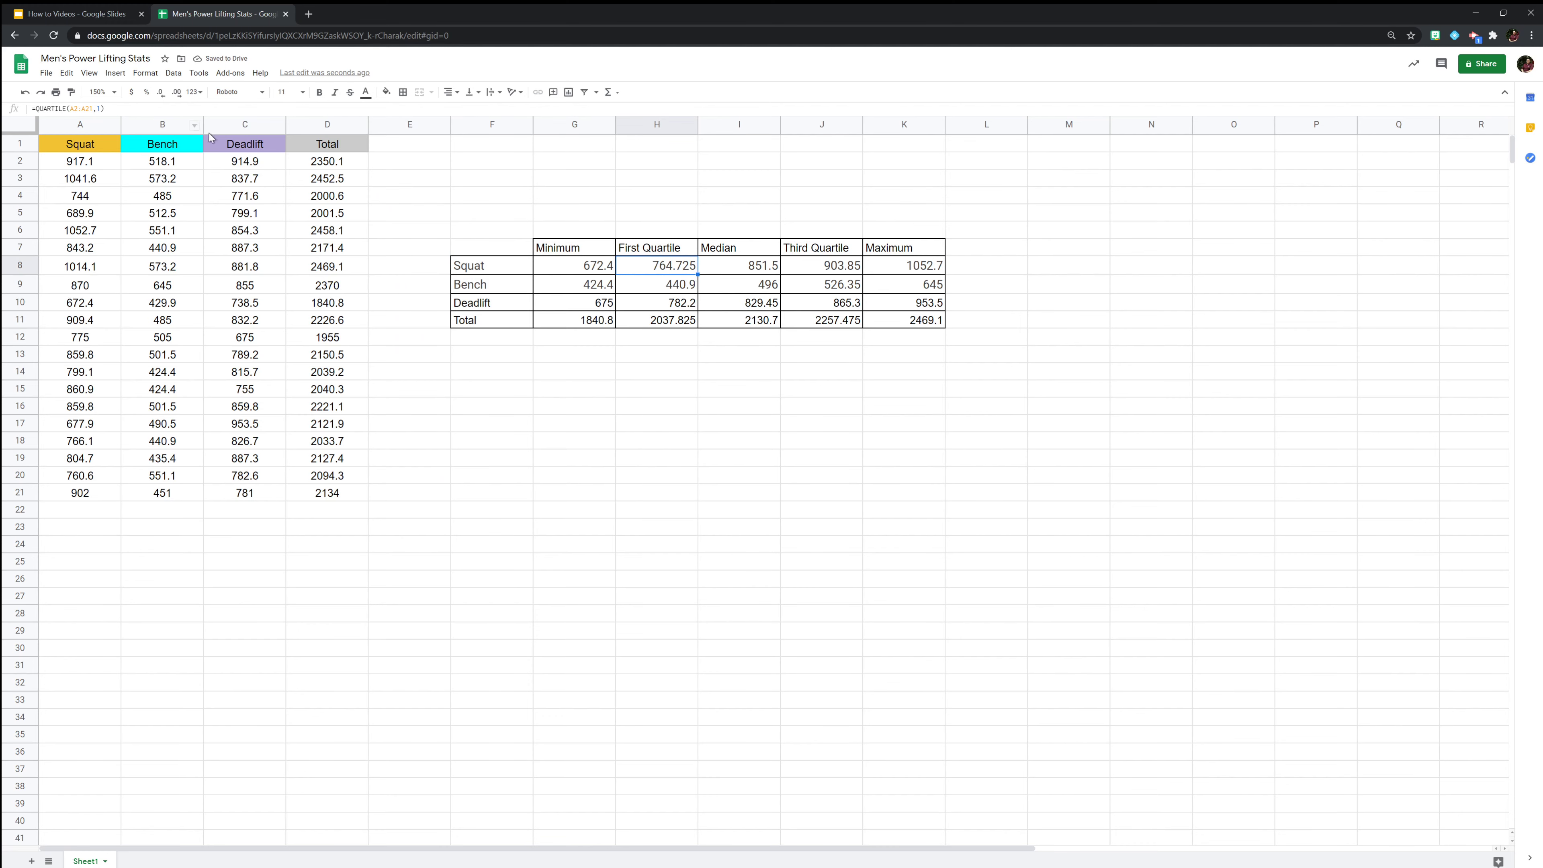
double_click(652, 270)
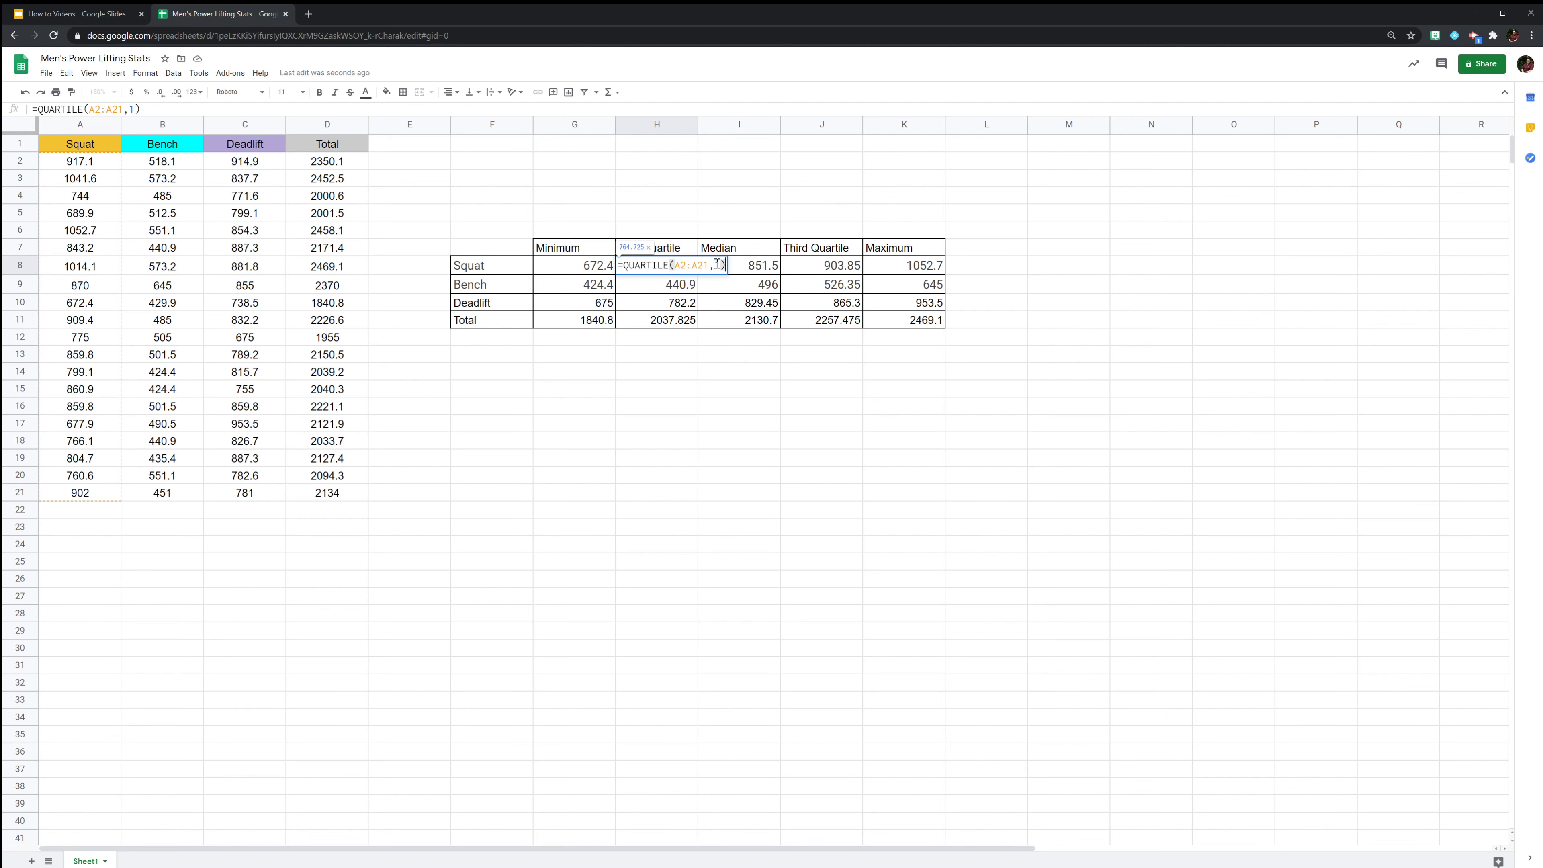
click(716, 264)
click(669, 284)
key(Escape)
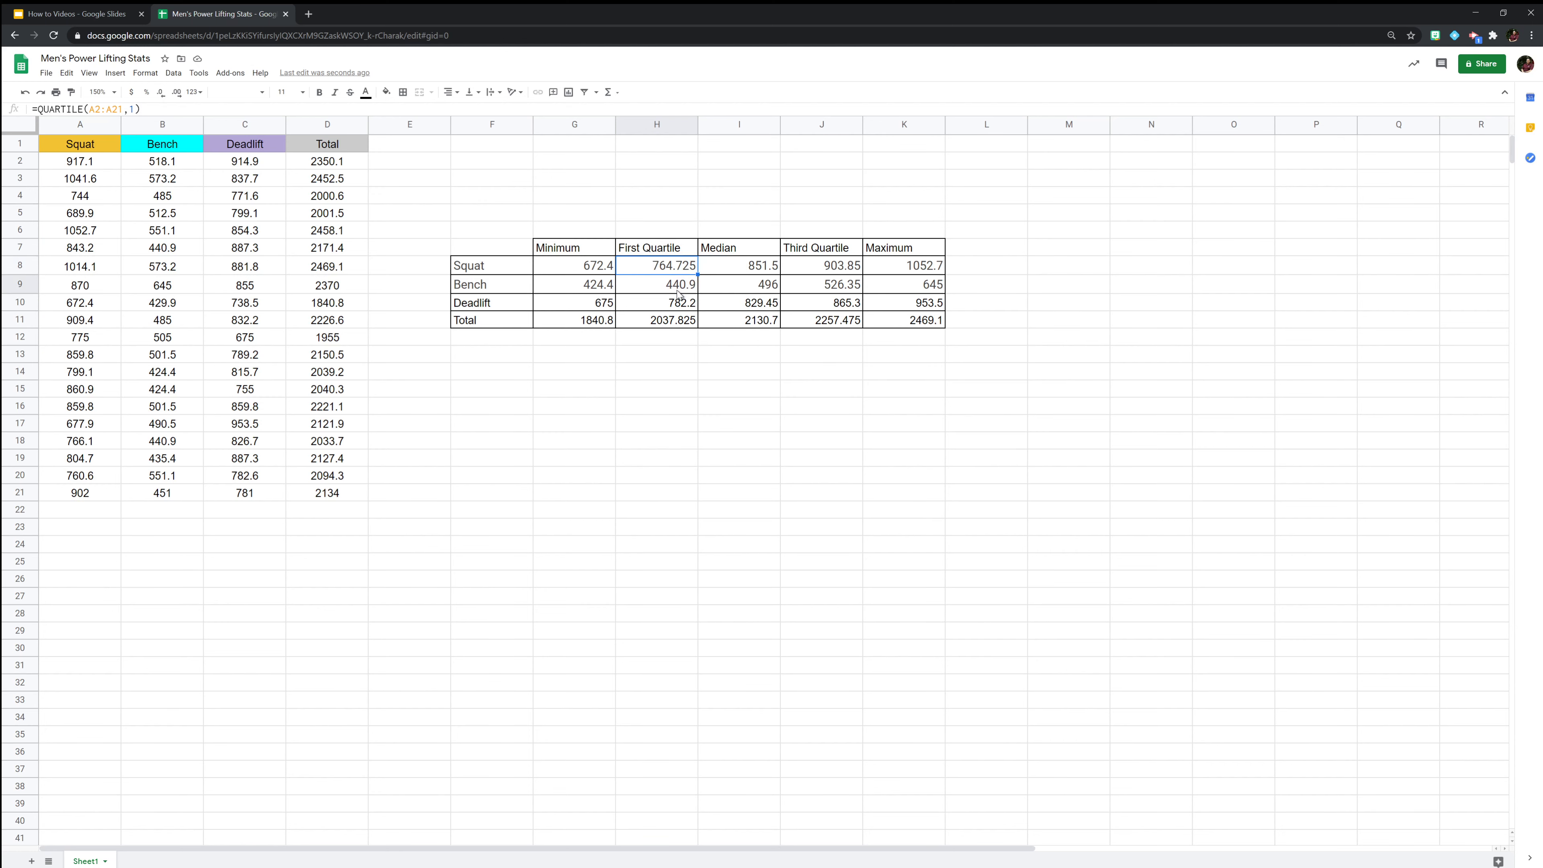
click(678, 291)
triple_click(679, 283)
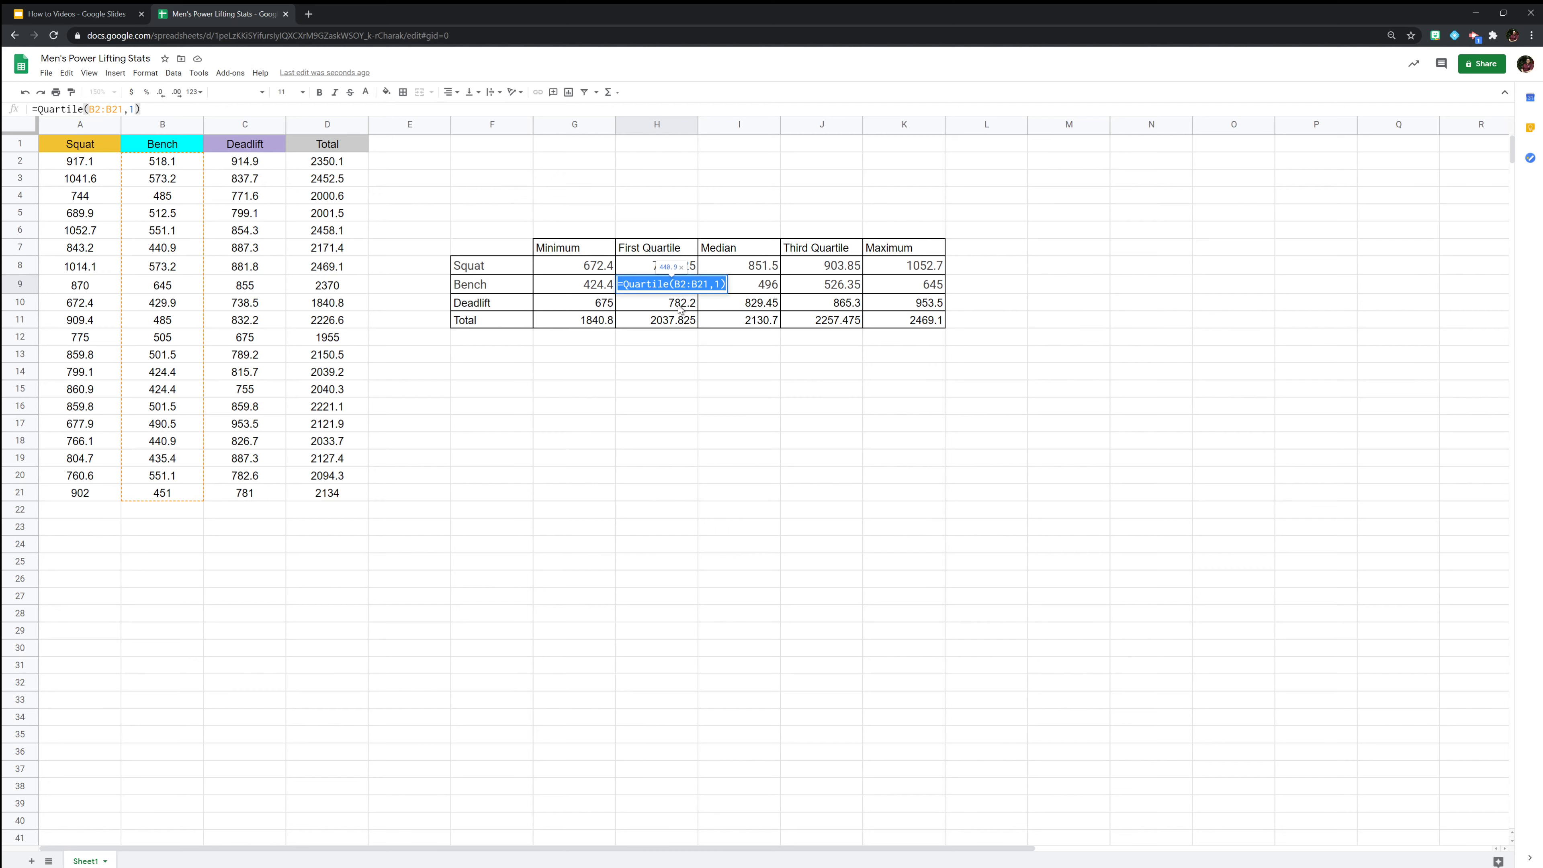
double_click(679, 306)
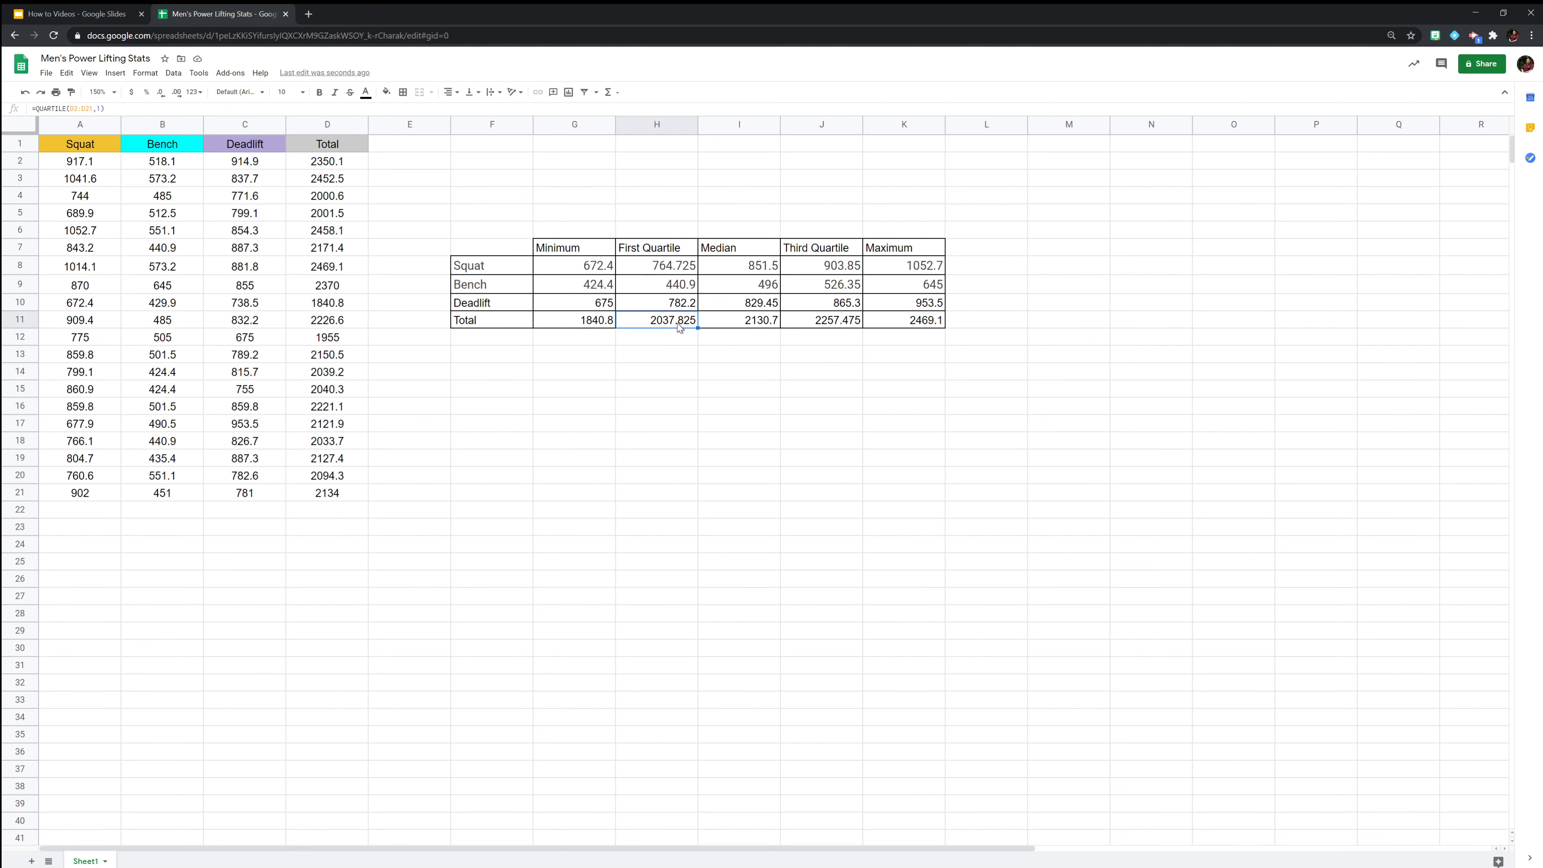
click(796, 393)
Inspect the Median formulas in column I of the summary table, starting with Squat in I8
double_click(747, 267)
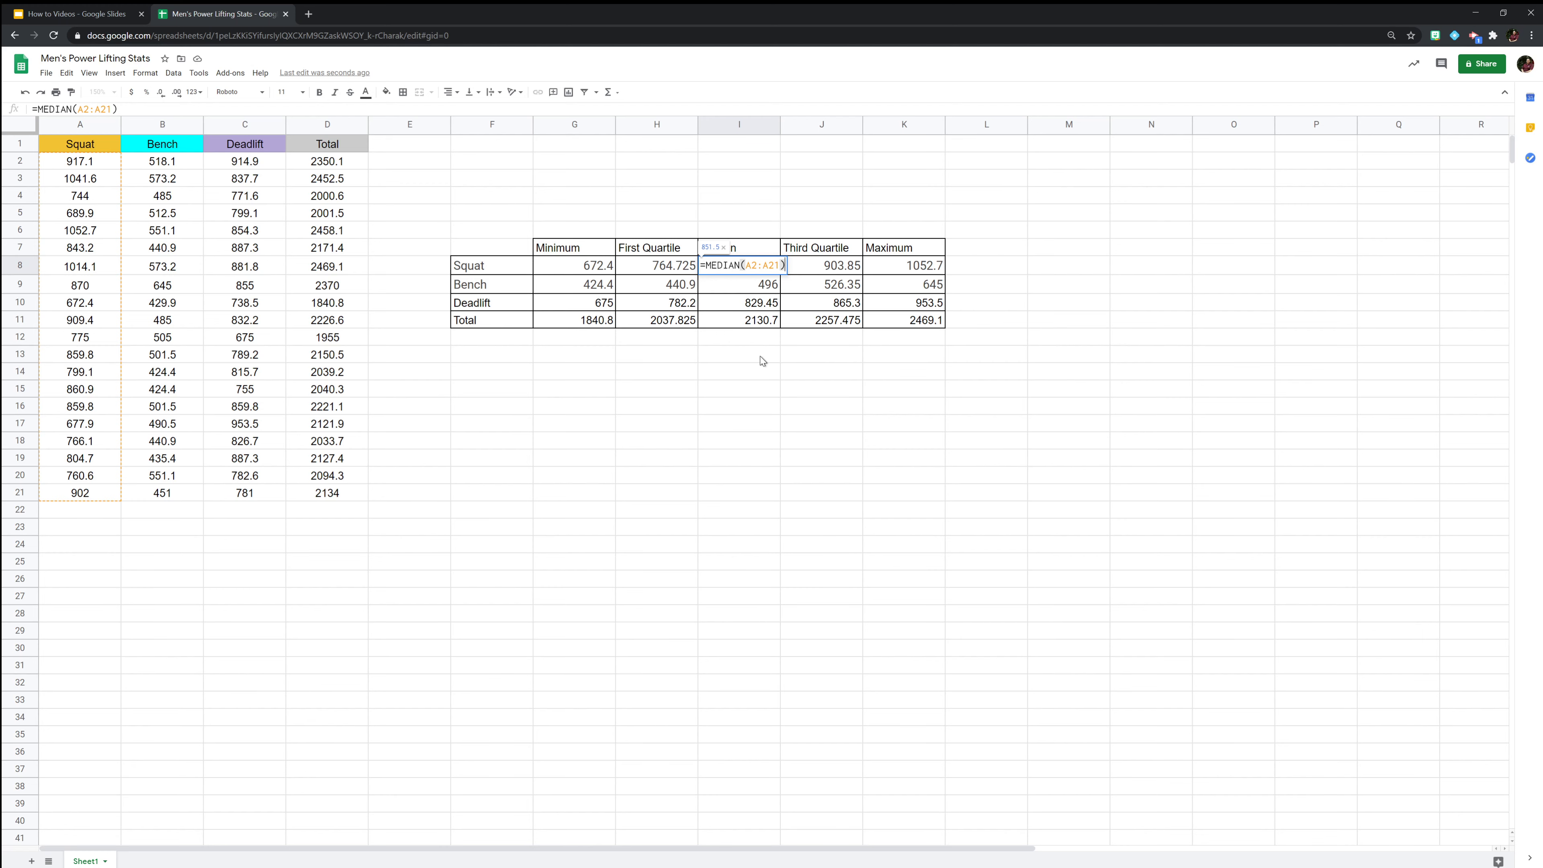
key(Return)
key(Return)
key(Return)
key(Return)
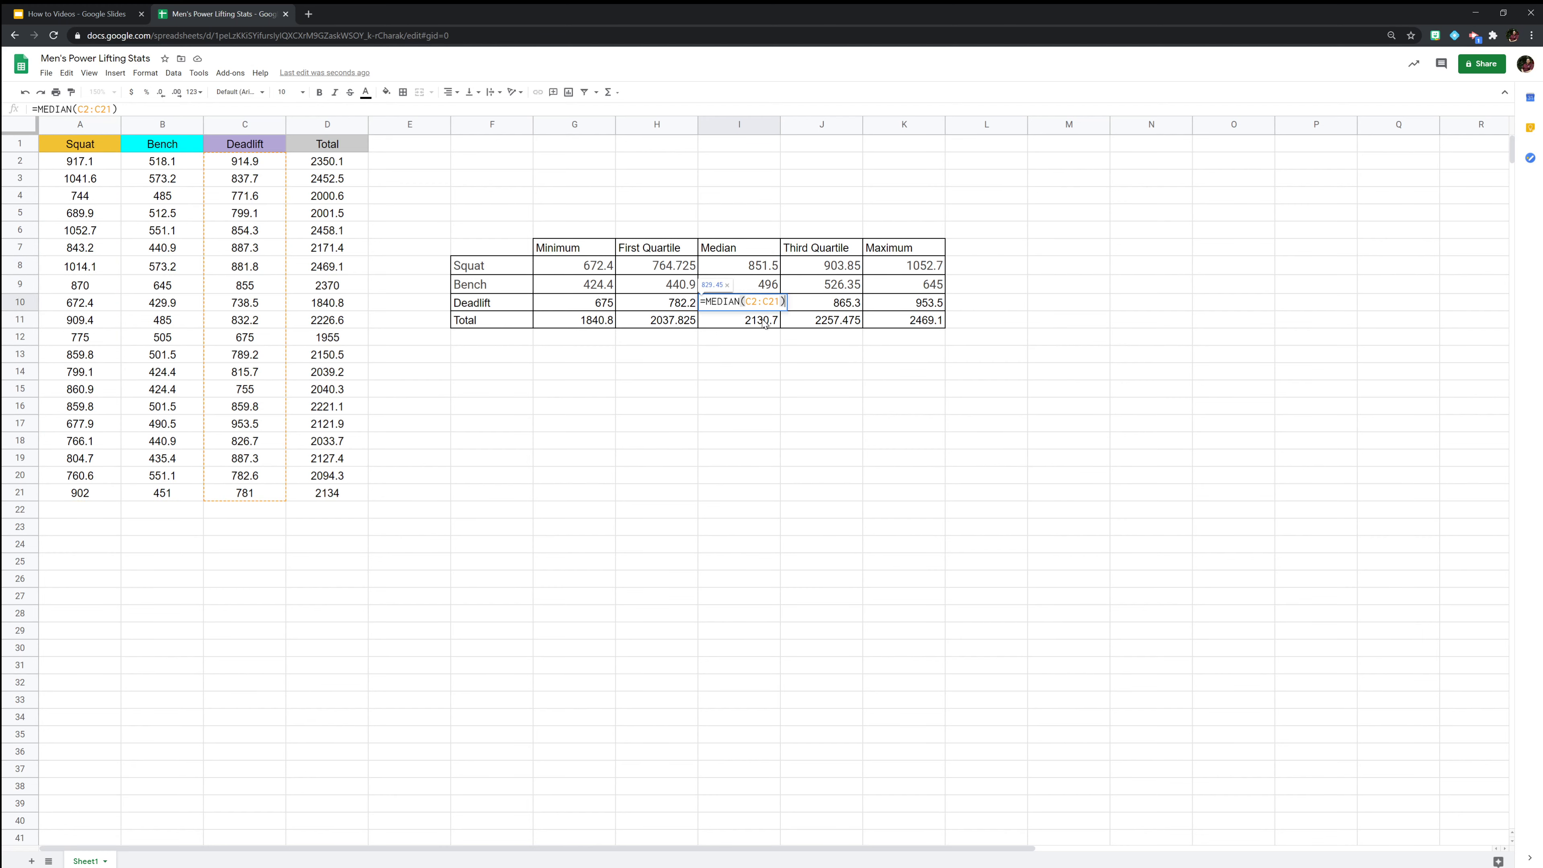
key(Return)
click(853, 407)
Inspect the Third Quartile formulas for Squat, Bench and Deadlift in cells J8 to J10
double_click(845, 269)
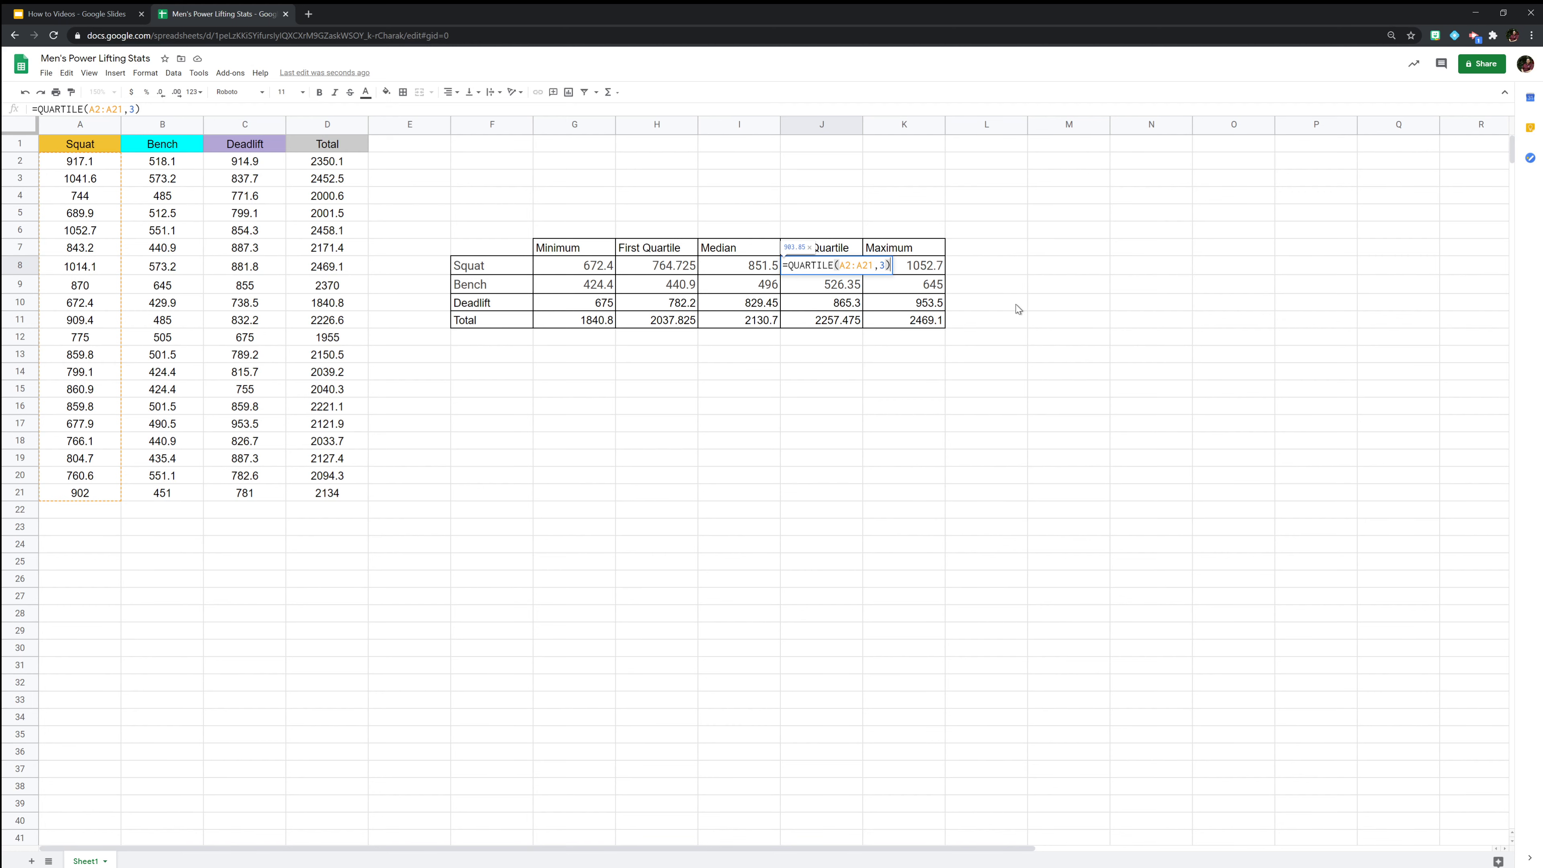
key(Return)
double_click(849, 286)
key(Return)
double_click(847, 302)
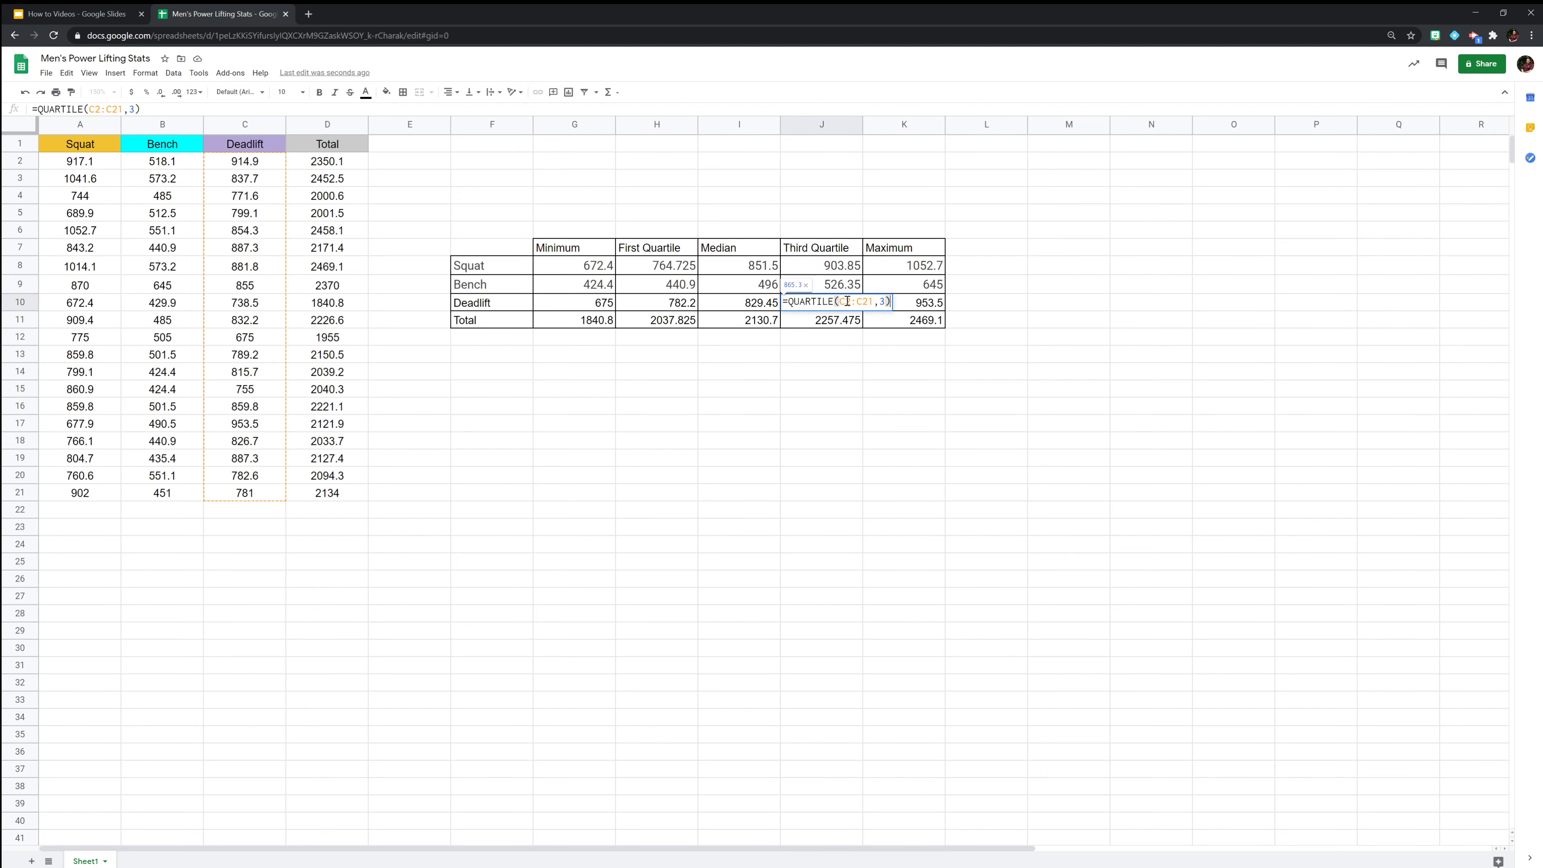
key(Return)
click(1010, 371)
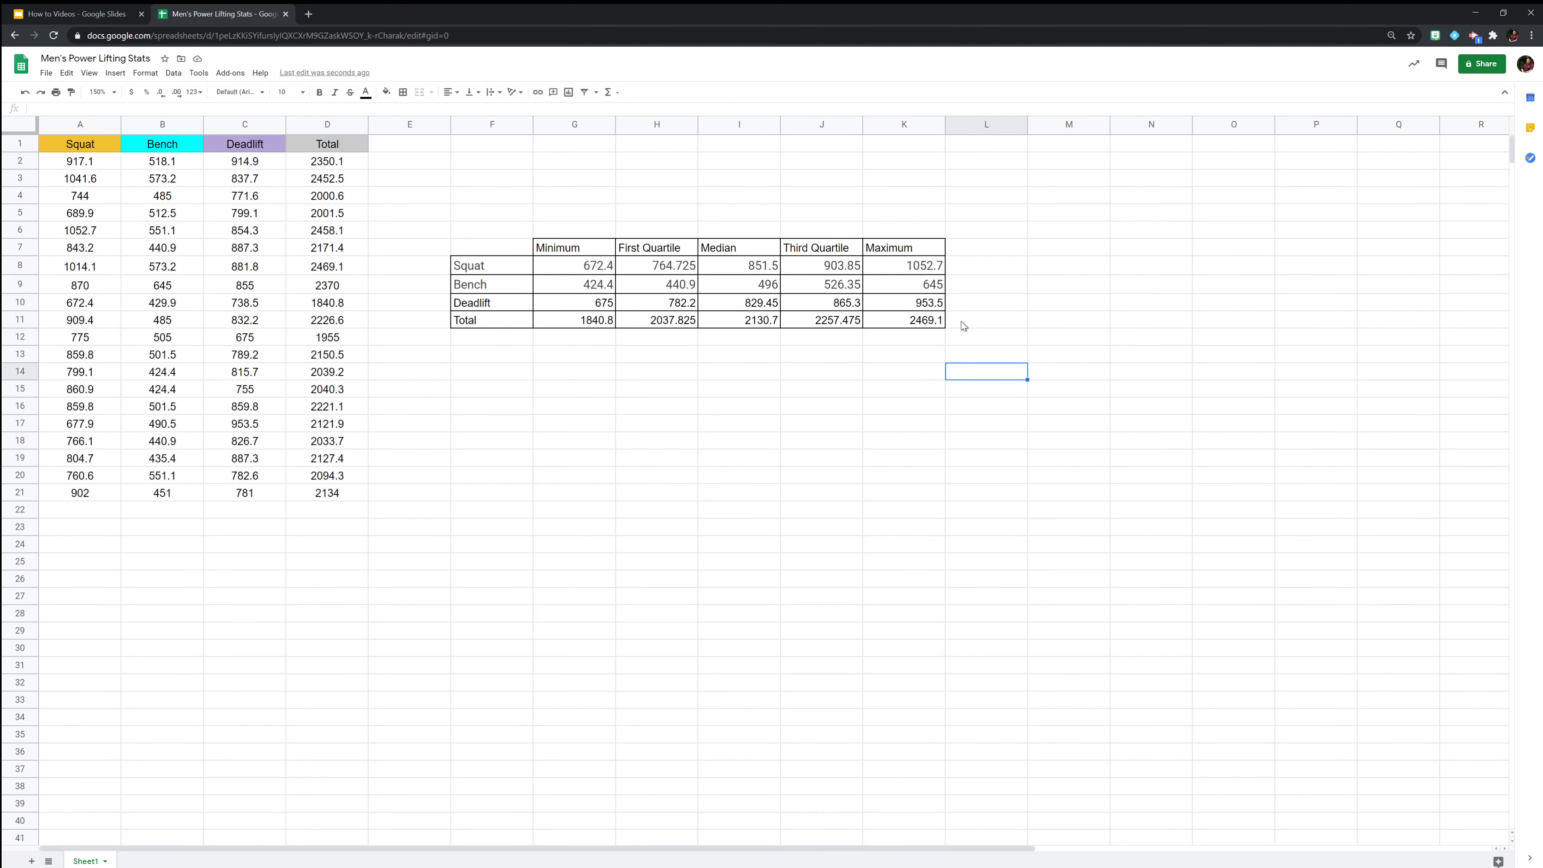
Inspect the Maximum formulas for Squat, Bench, Deadlift and Total in cells K8 to K11
double_click(921, 272)
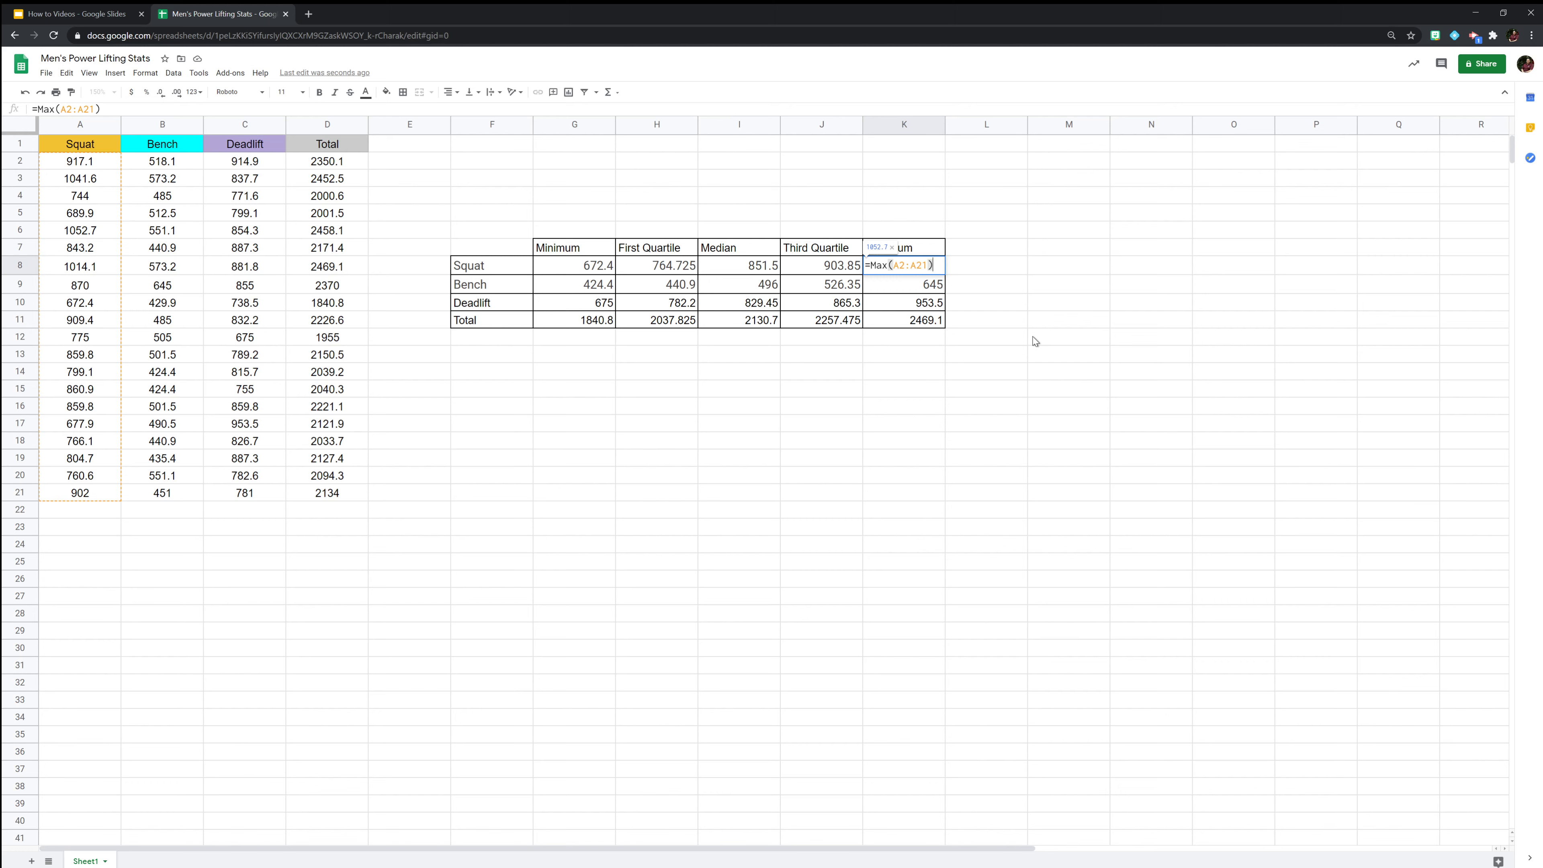
key(Return)
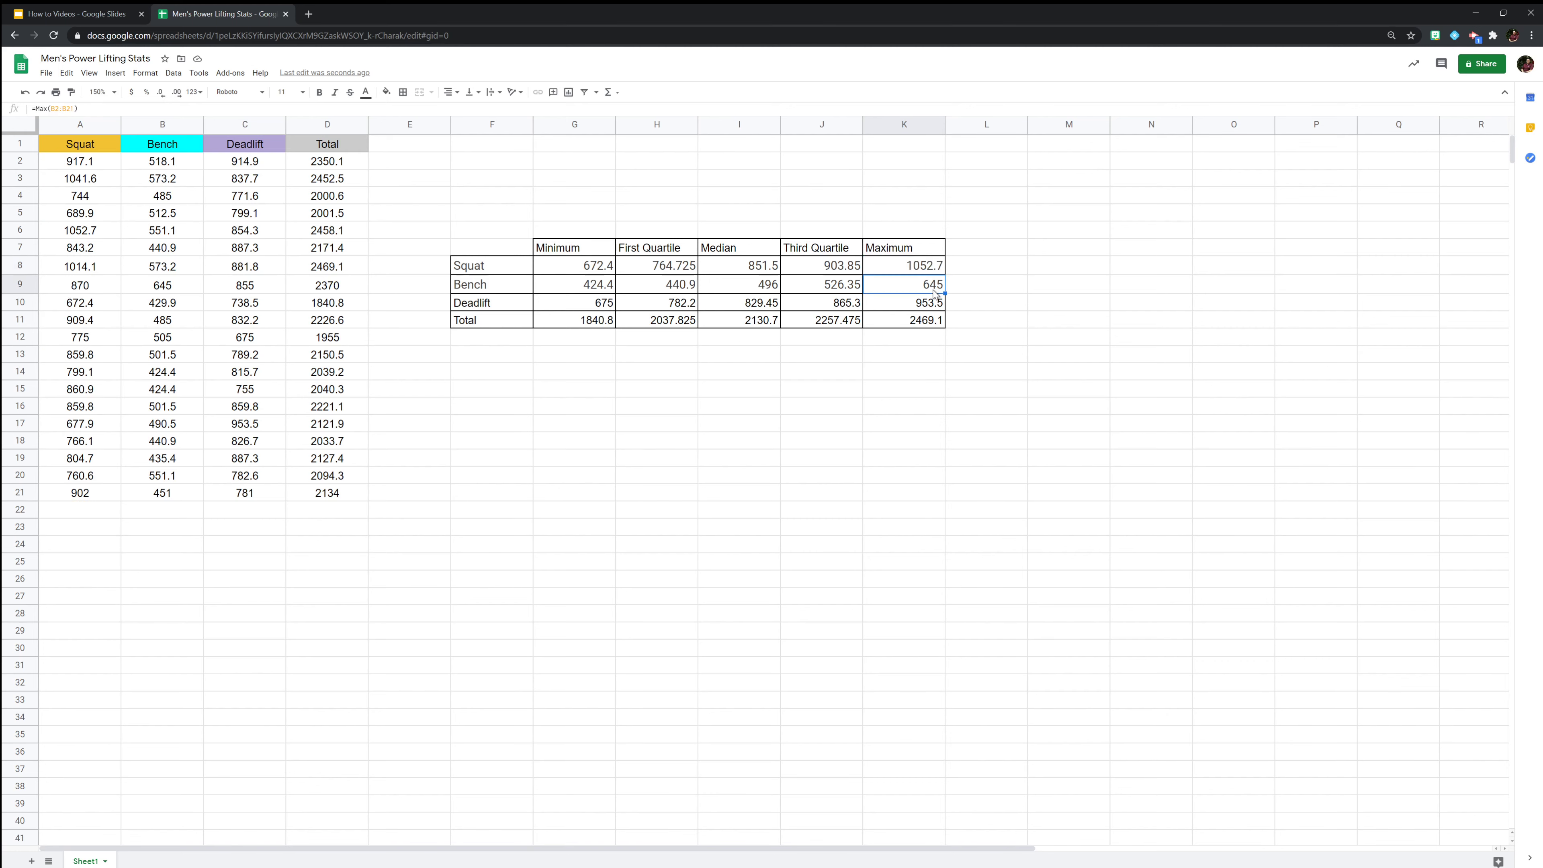
key(Return)
key(Return)
key(Return)
key(Return)
key(Return)
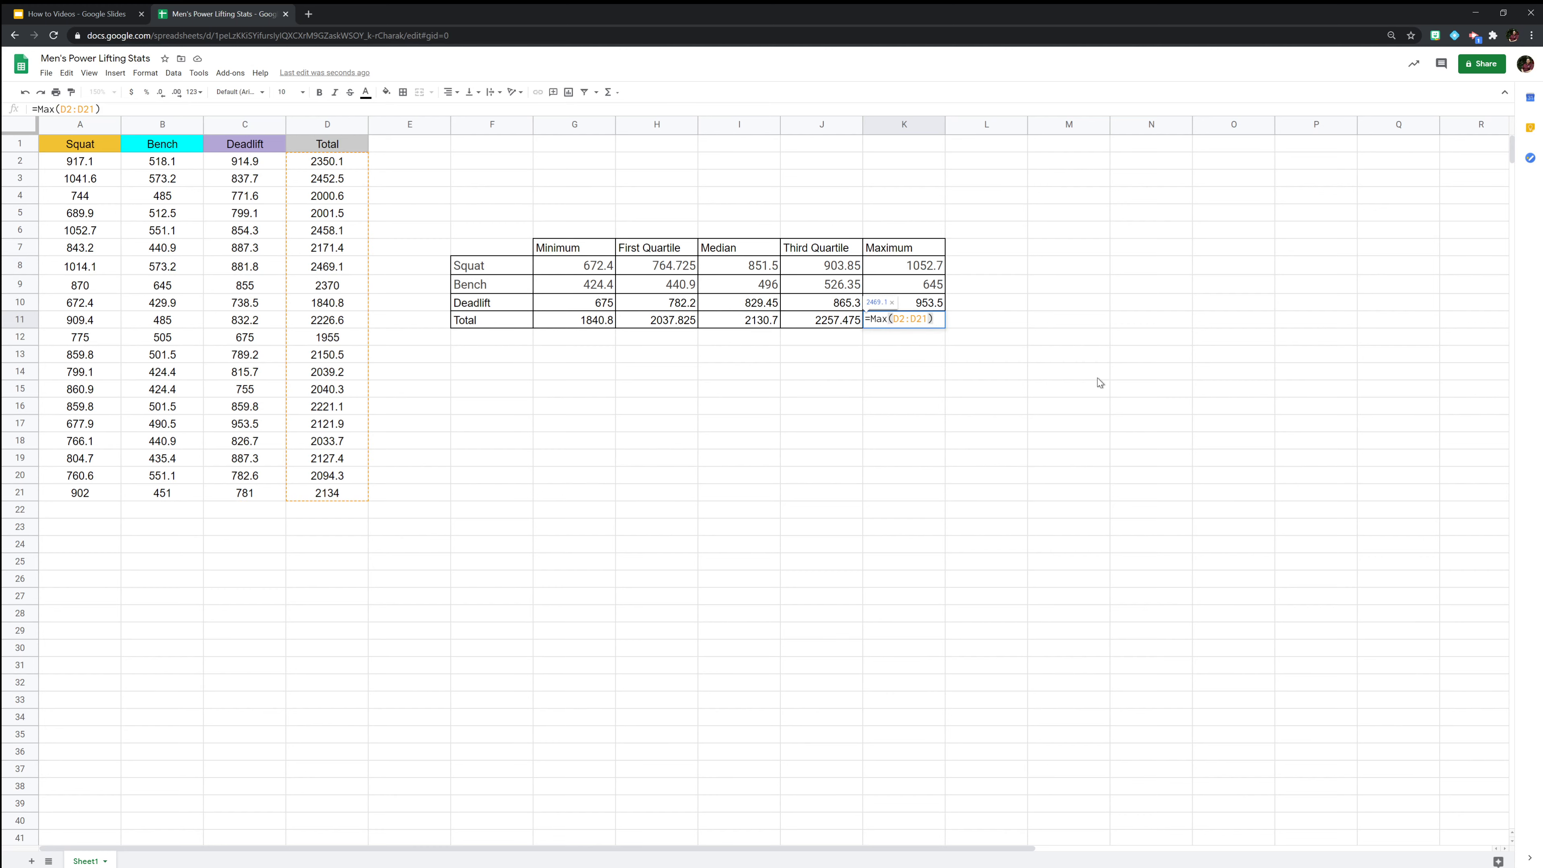
click(1098, 378)
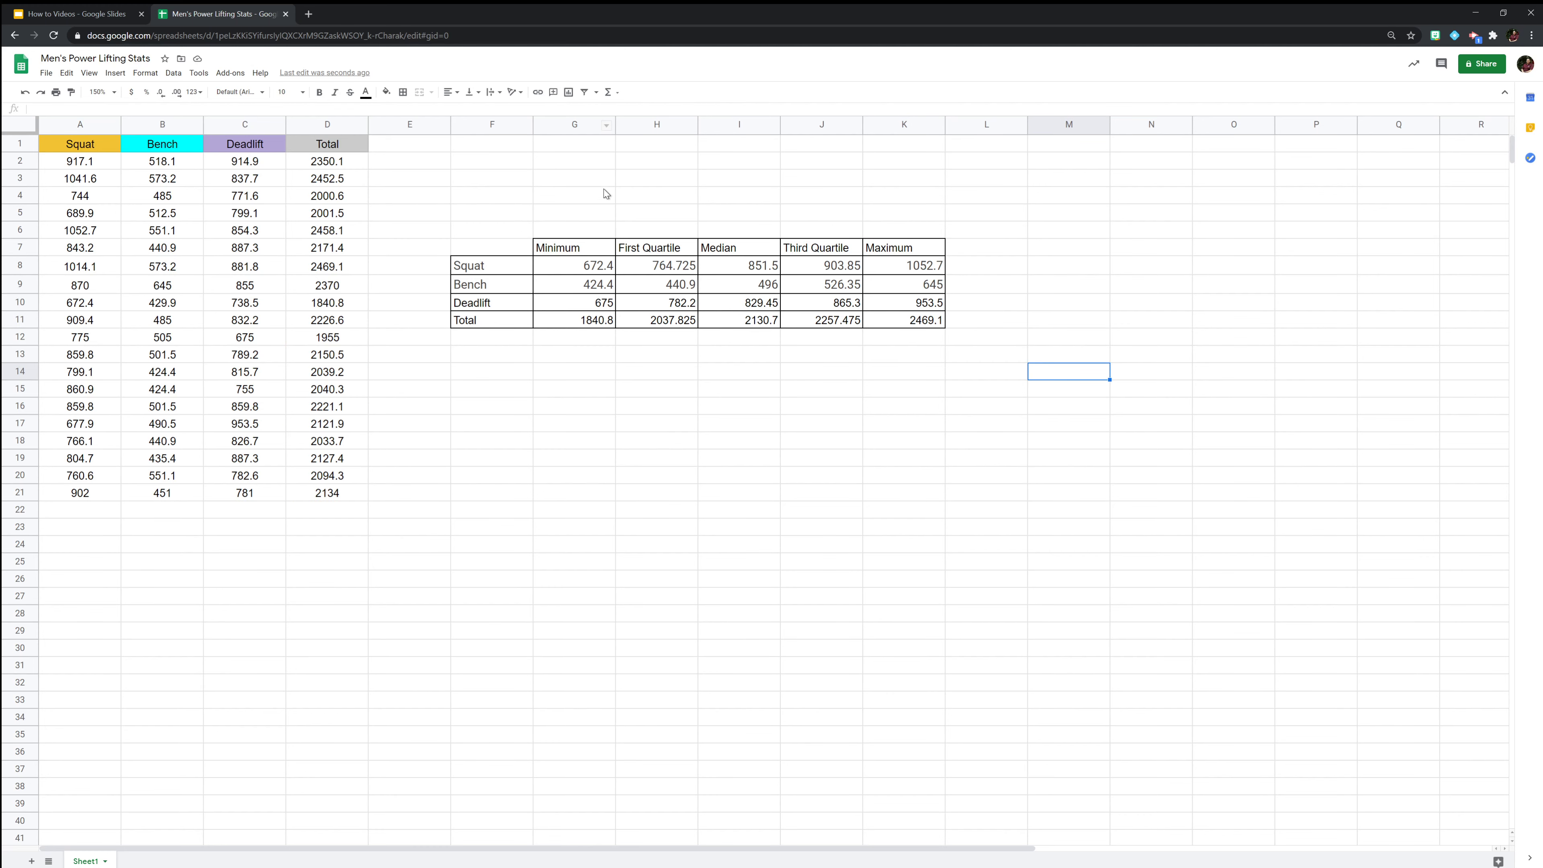
Insert a new chart and change its chart type to Candlestick chart
click(569, 92)
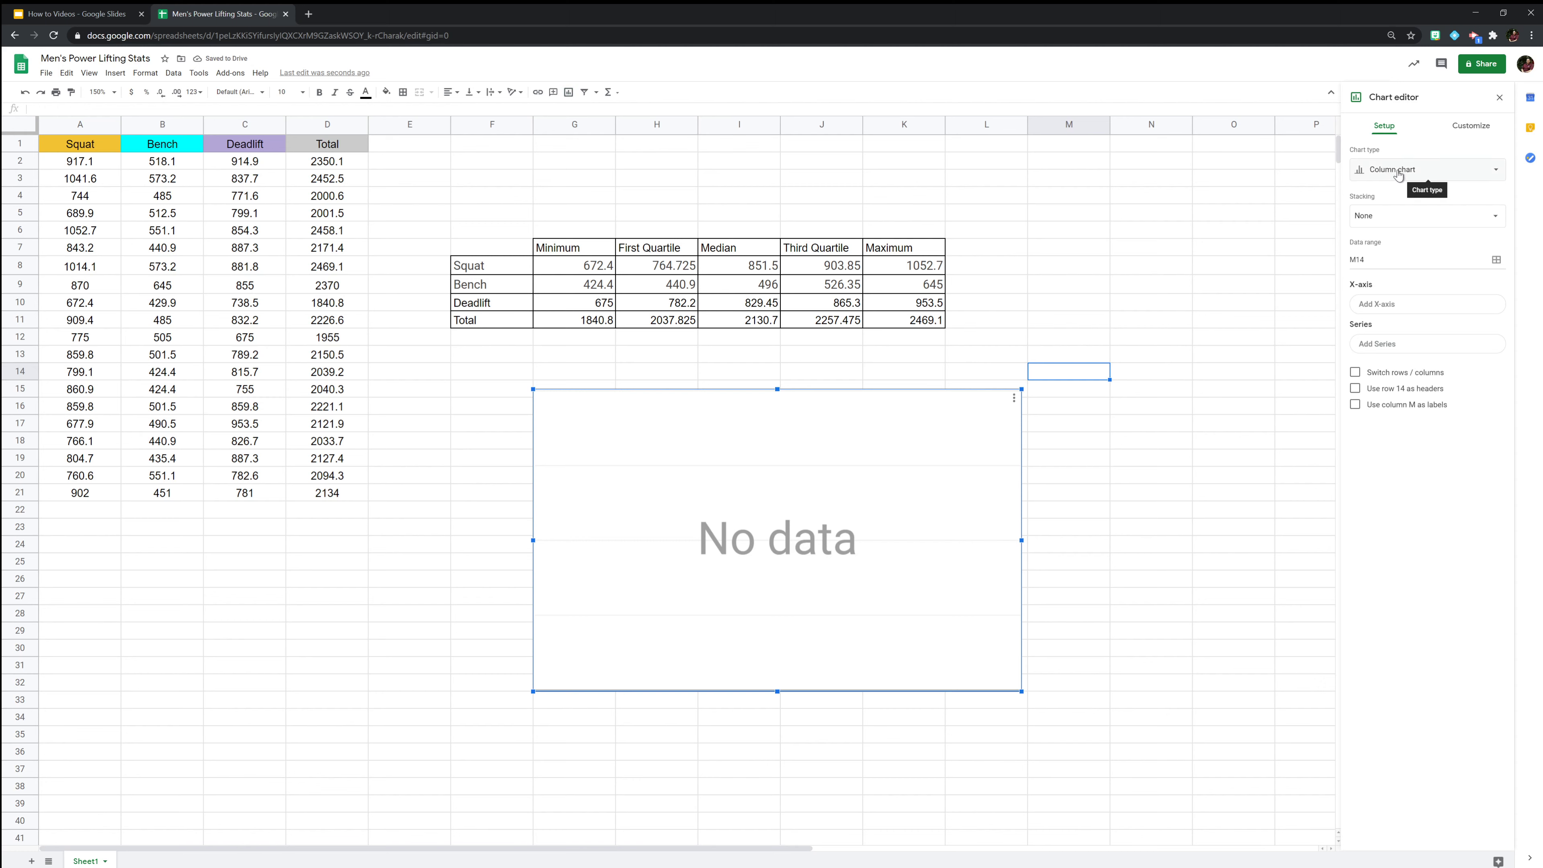
click(1487, 176)
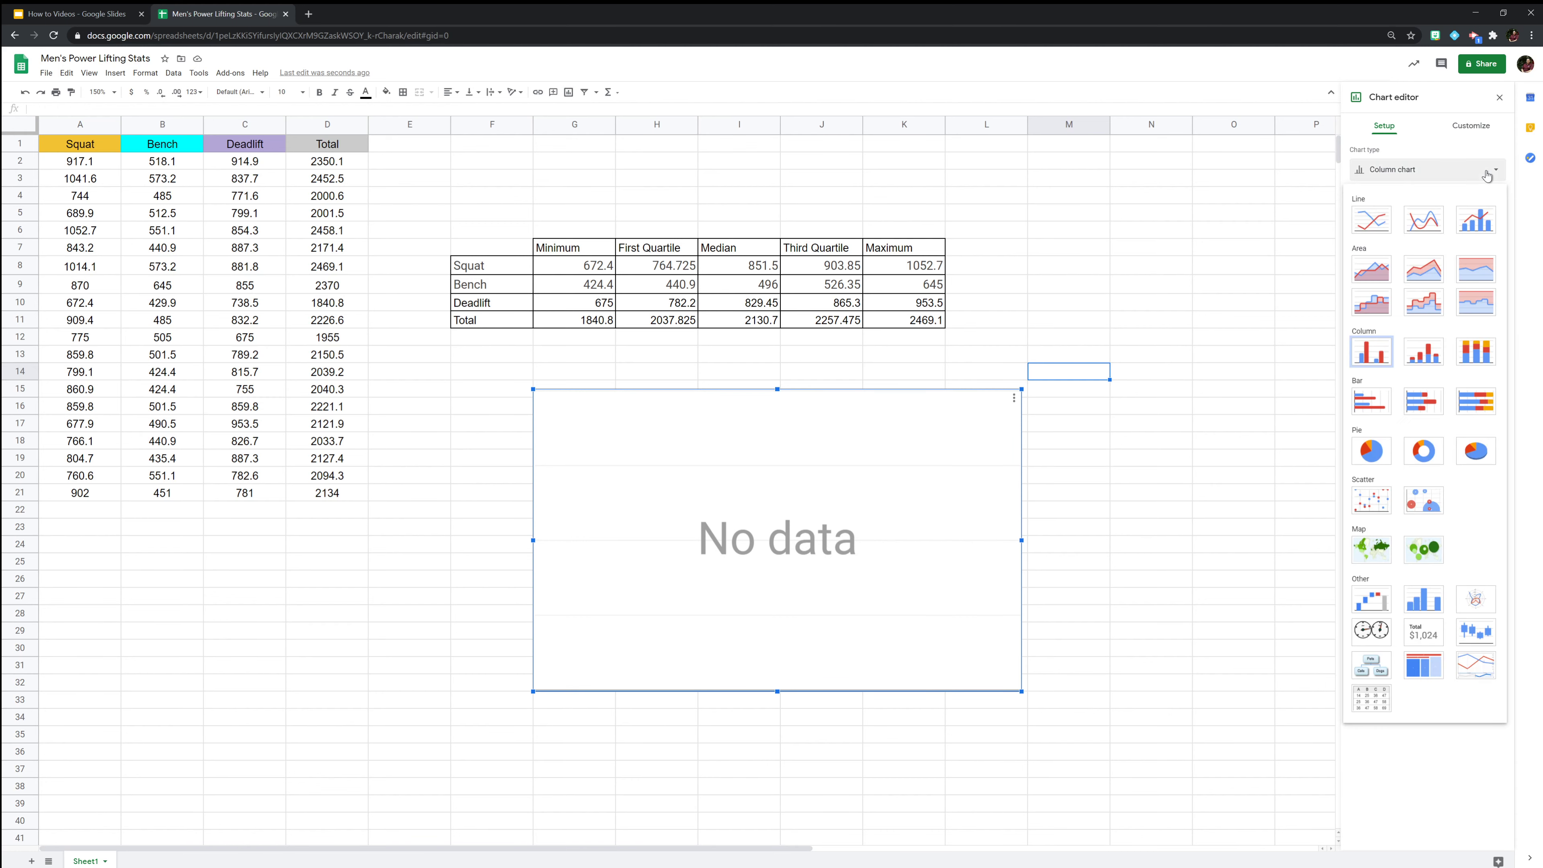
click(1486, 643)
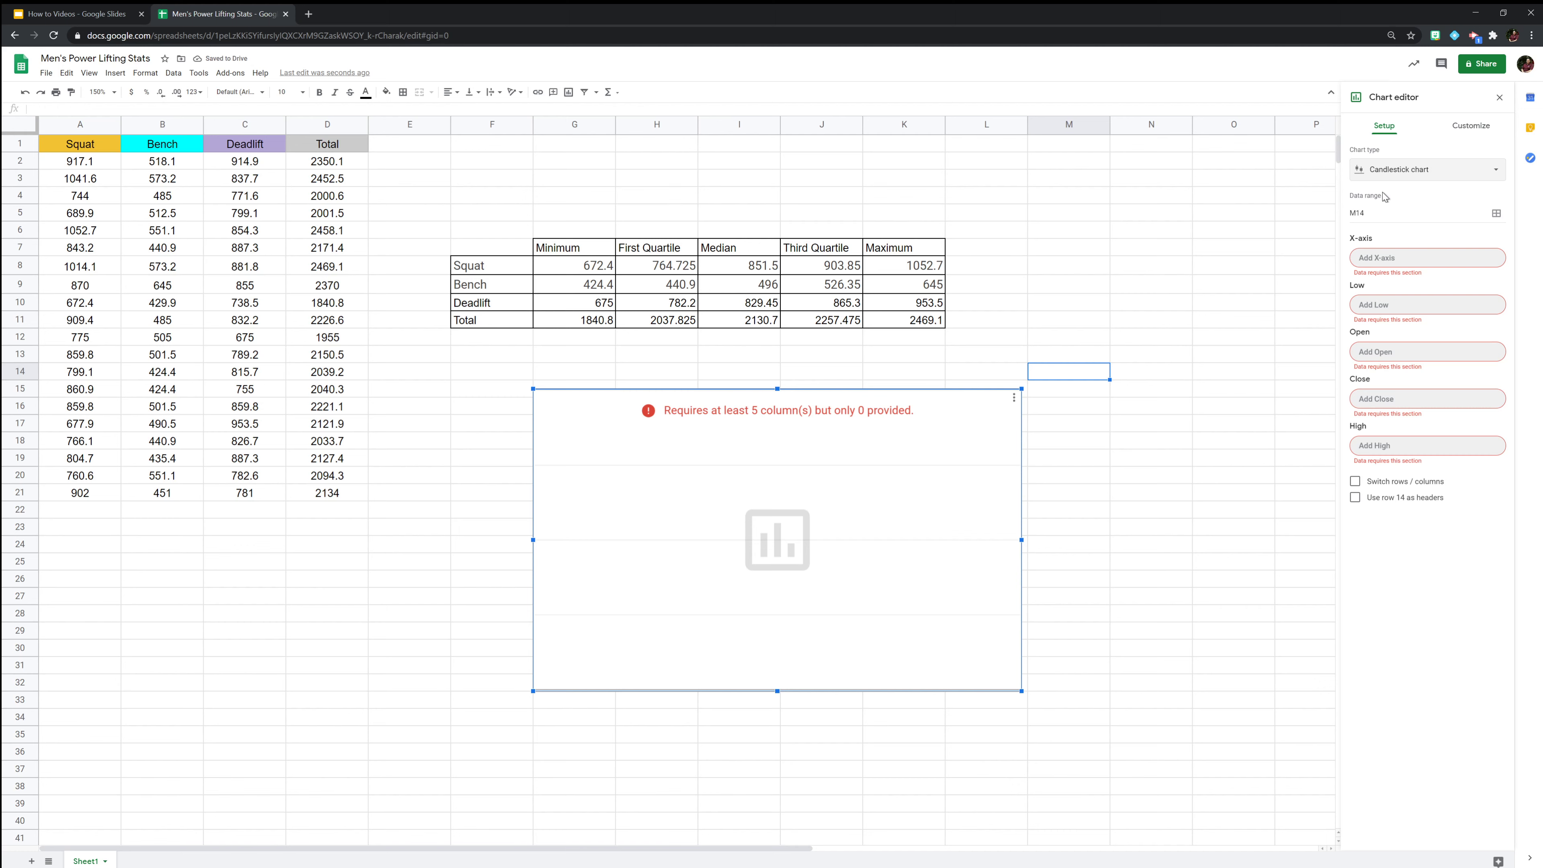
Clear the chart's existing data range and select the Squat summary row, F8:K8, as the first range
click(1379, 215)
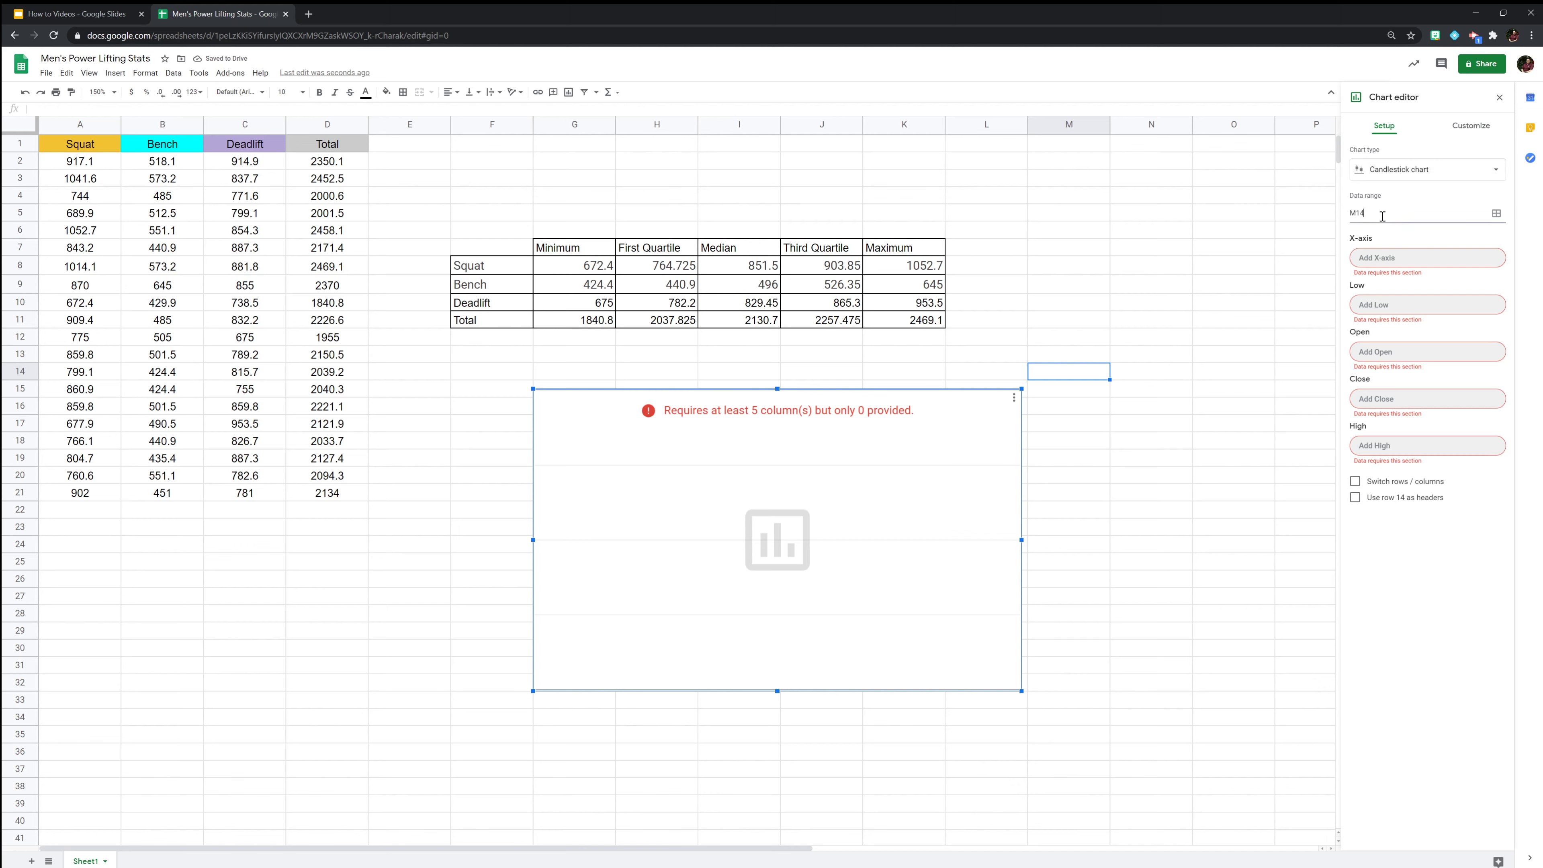
key(BackSpace)
key(BackSpace)
click(1497, 215)
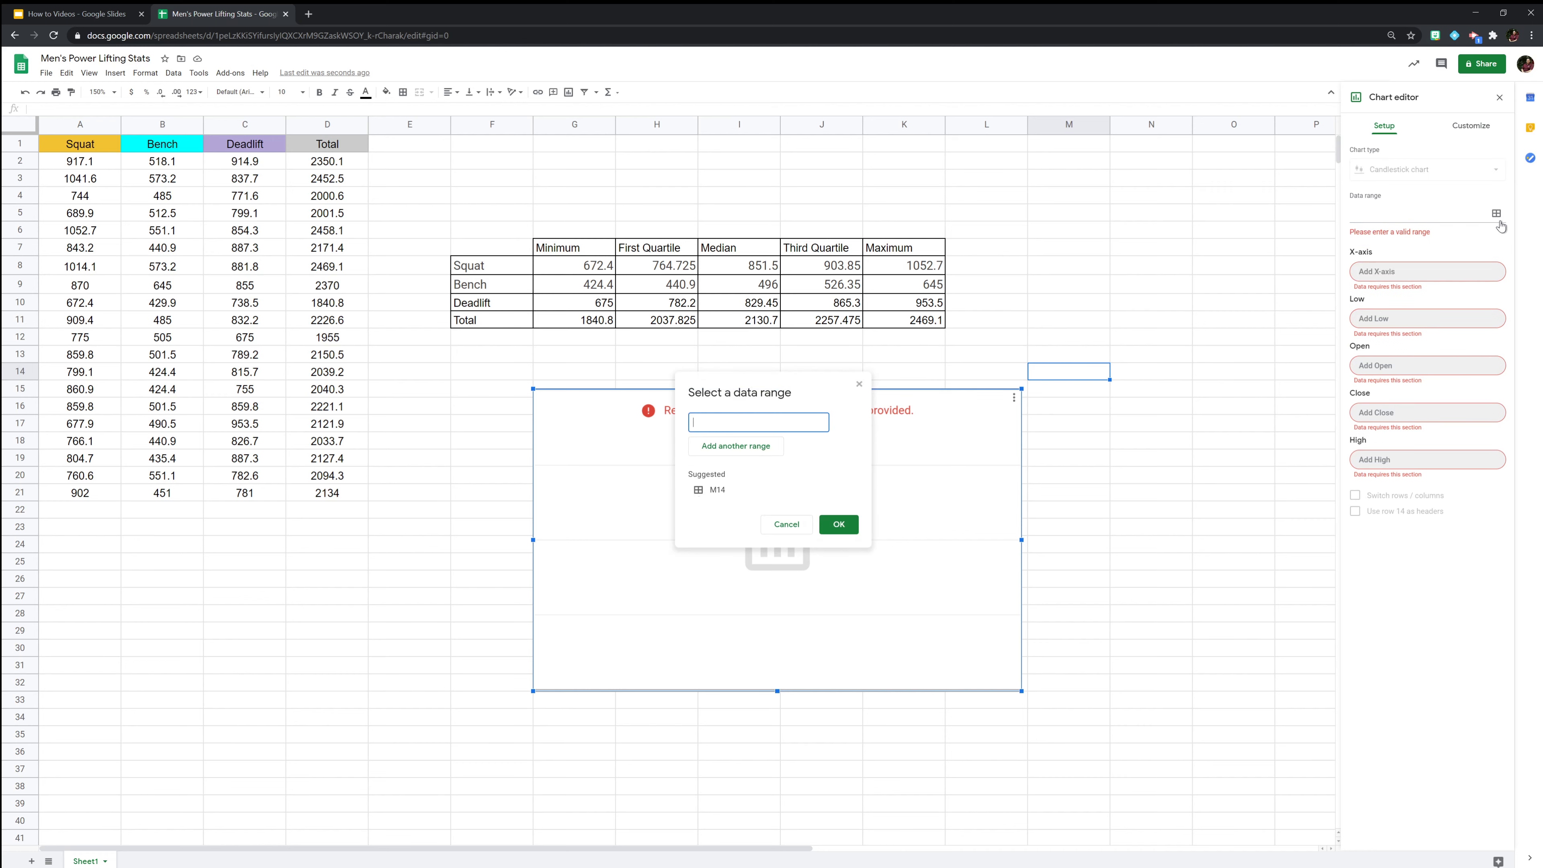
click(488, 270)
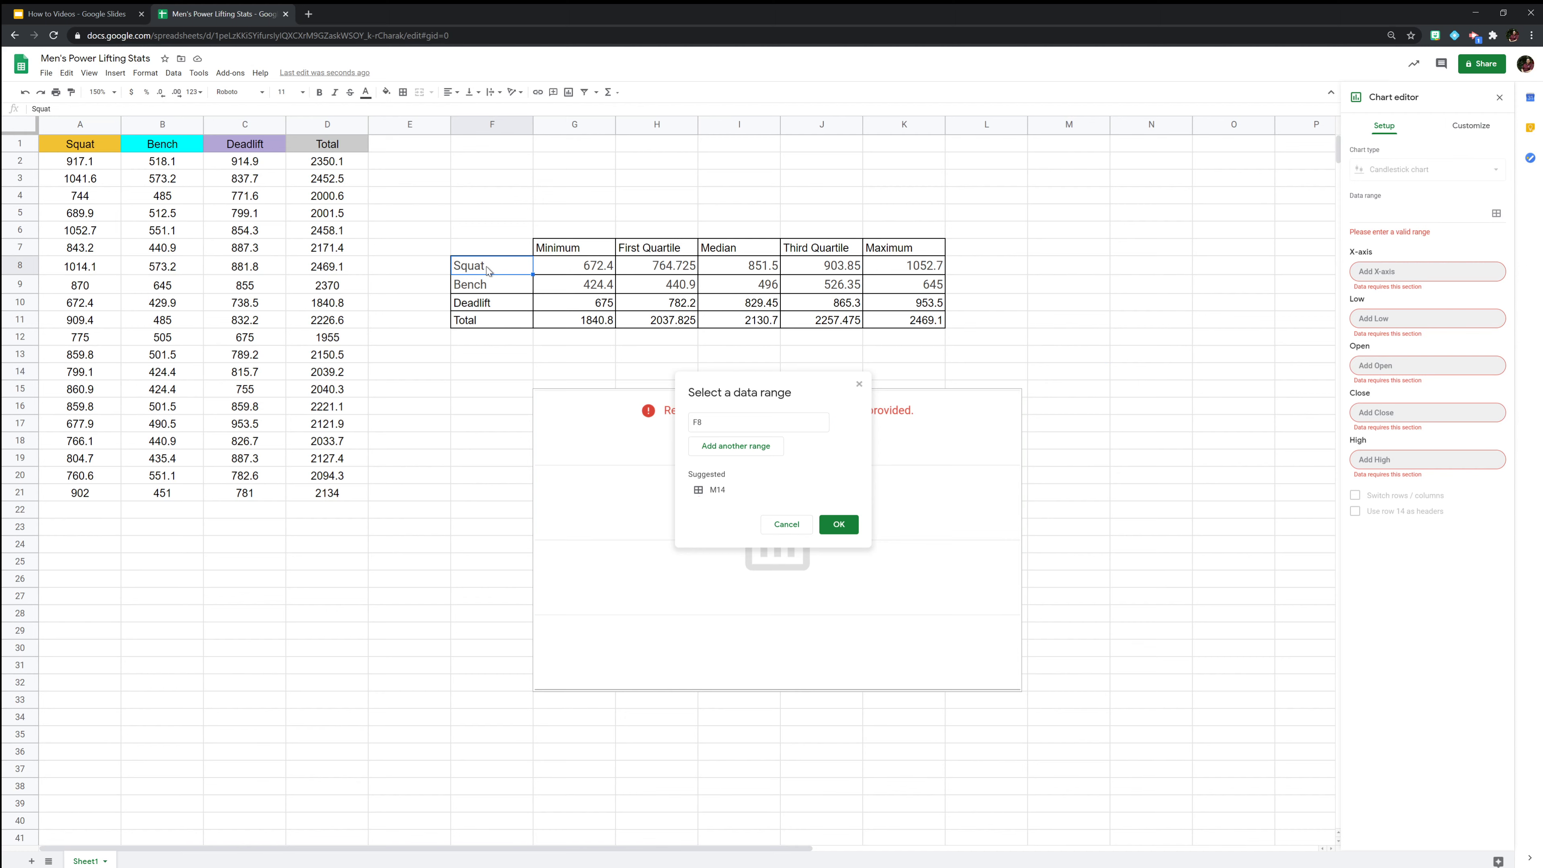
shift+click(913, 275)
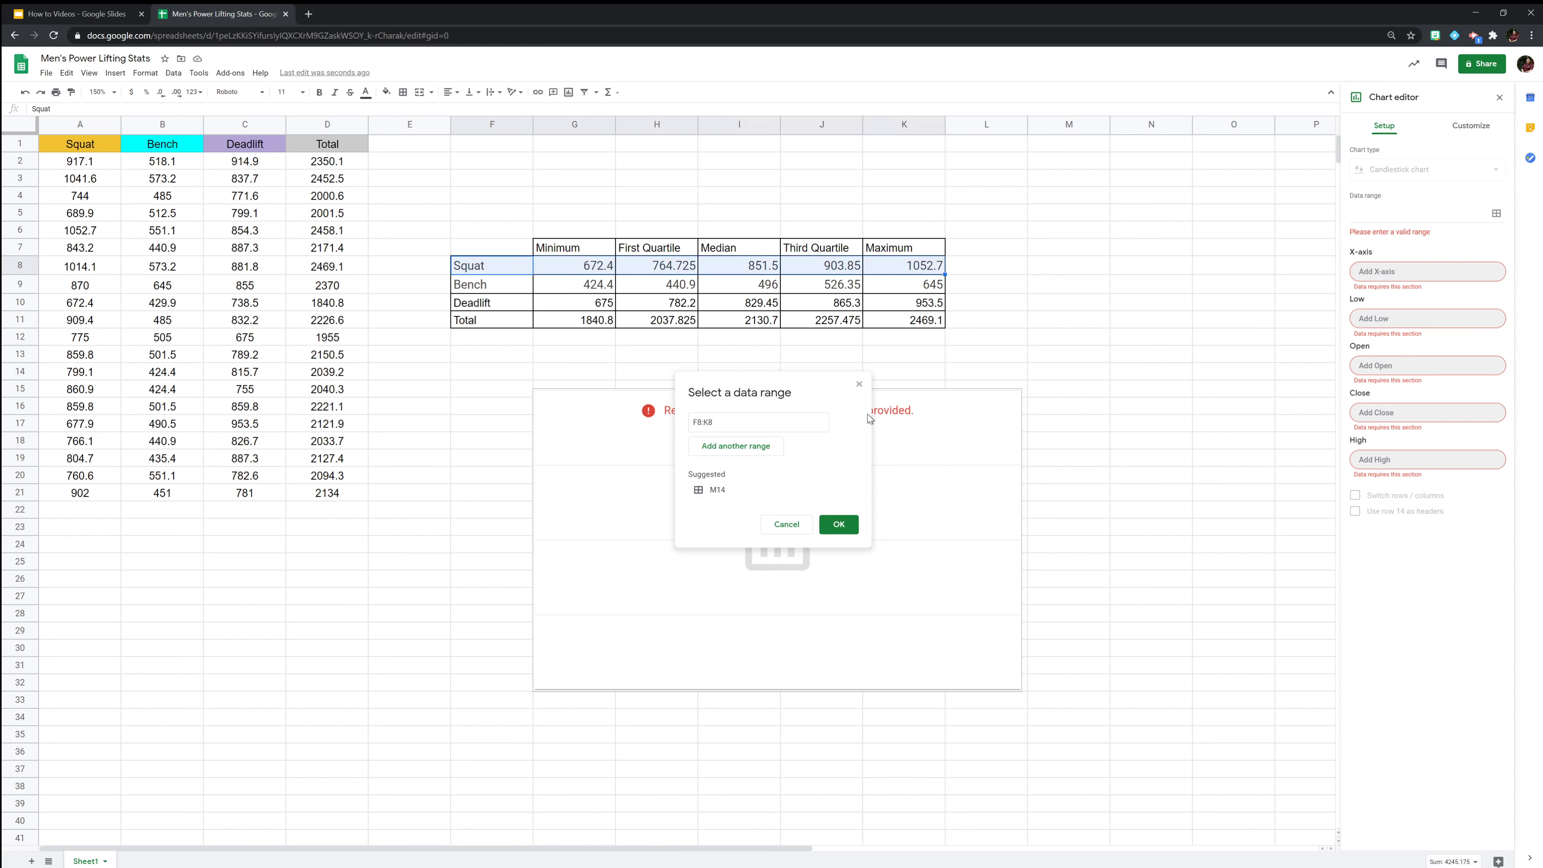
Add the Bench row F9:K9 and the Deadlift row F10:K10 as separate data ranges for the chart
click(755, 446)
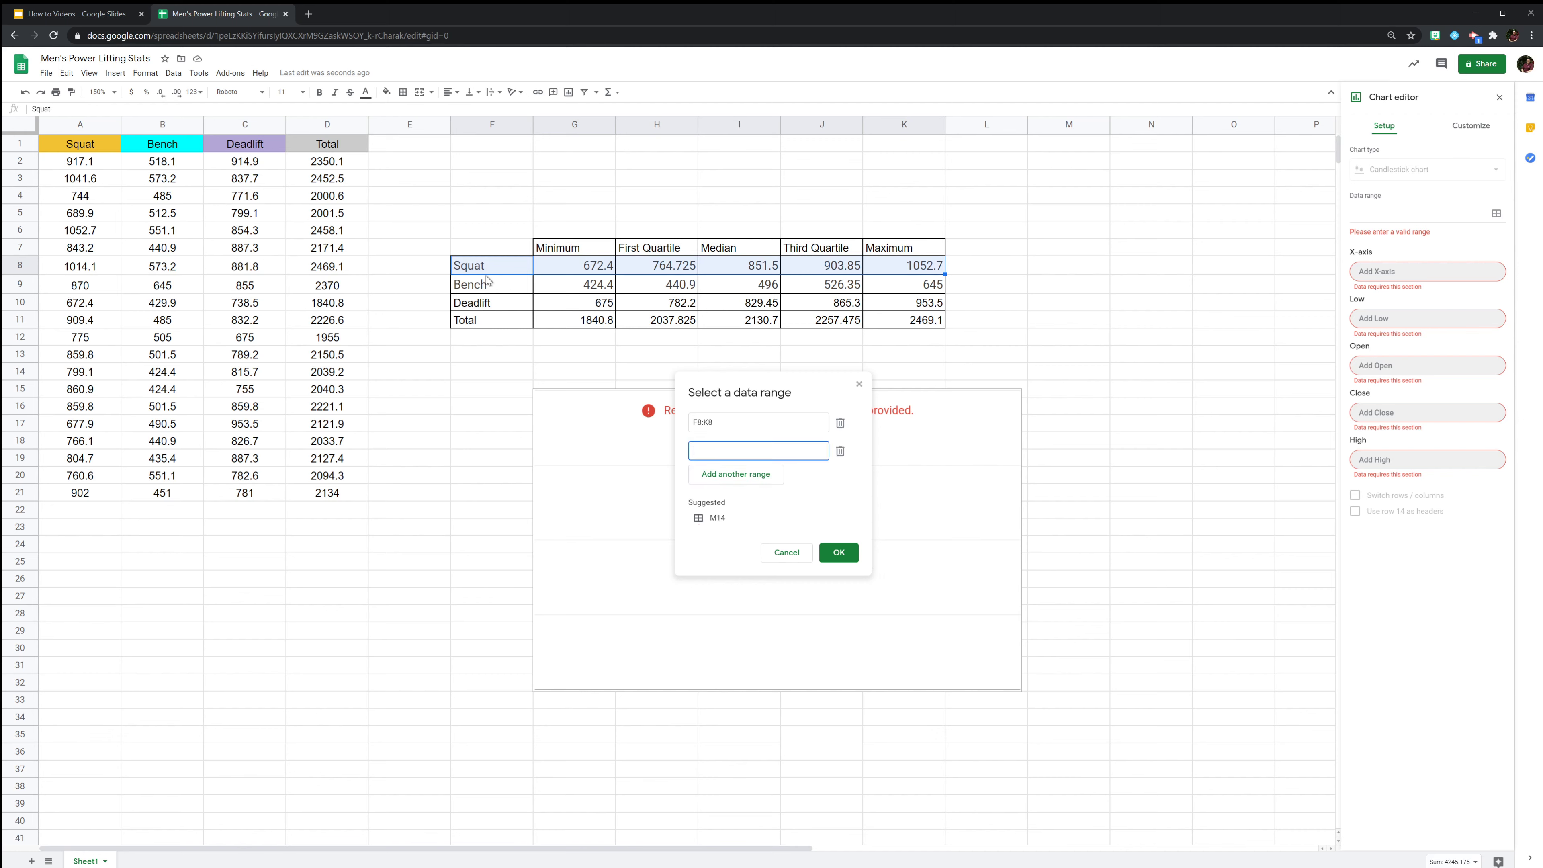
click(490, 290)
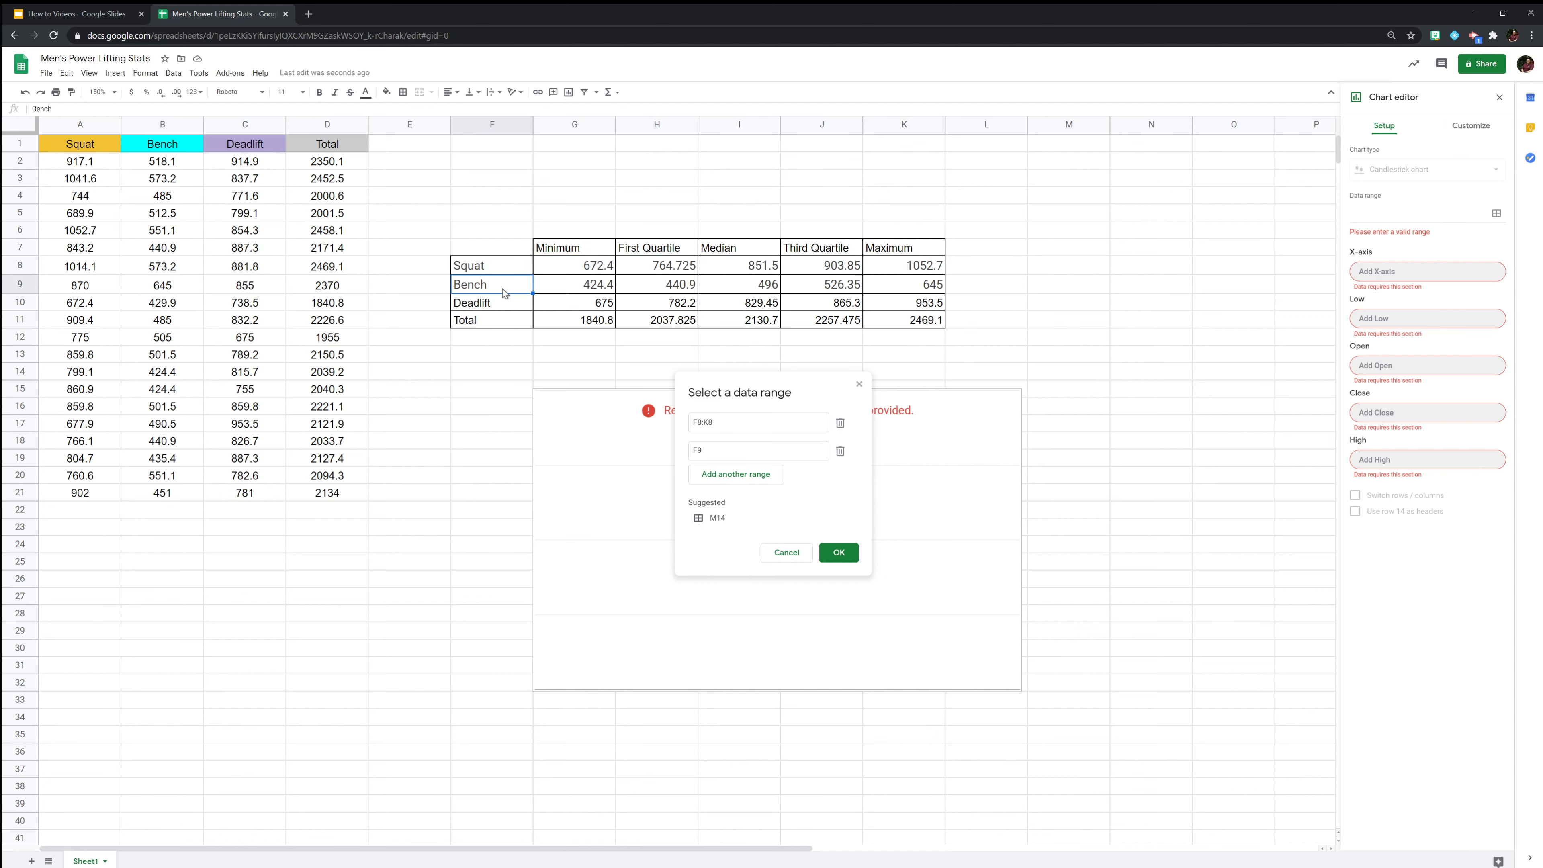
shift+click(935, 290)
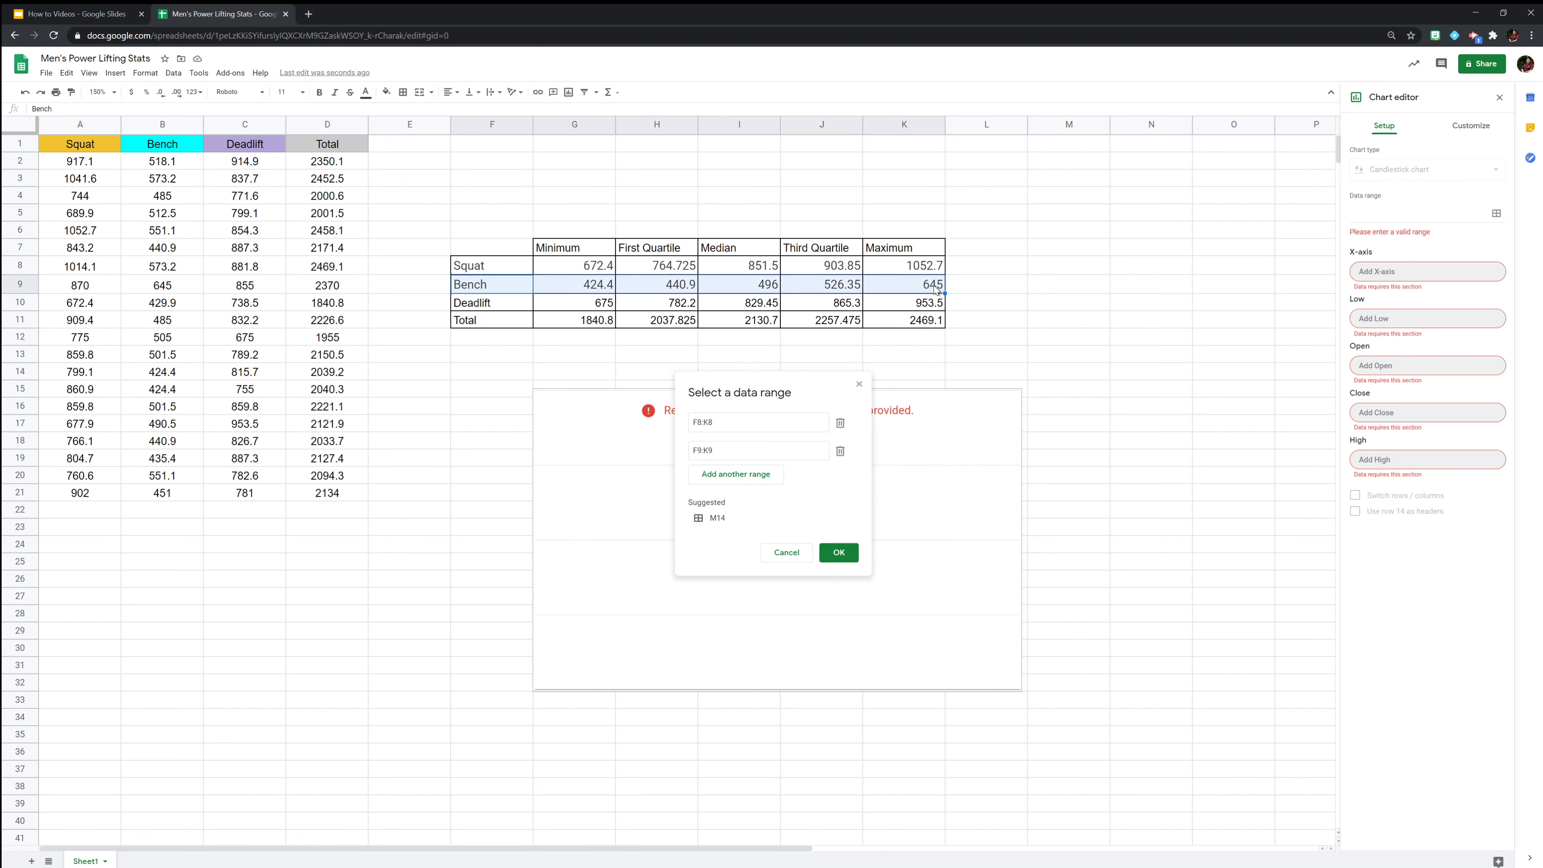
click(756, 484)
click(491, 307)
shift+click(891, 315)
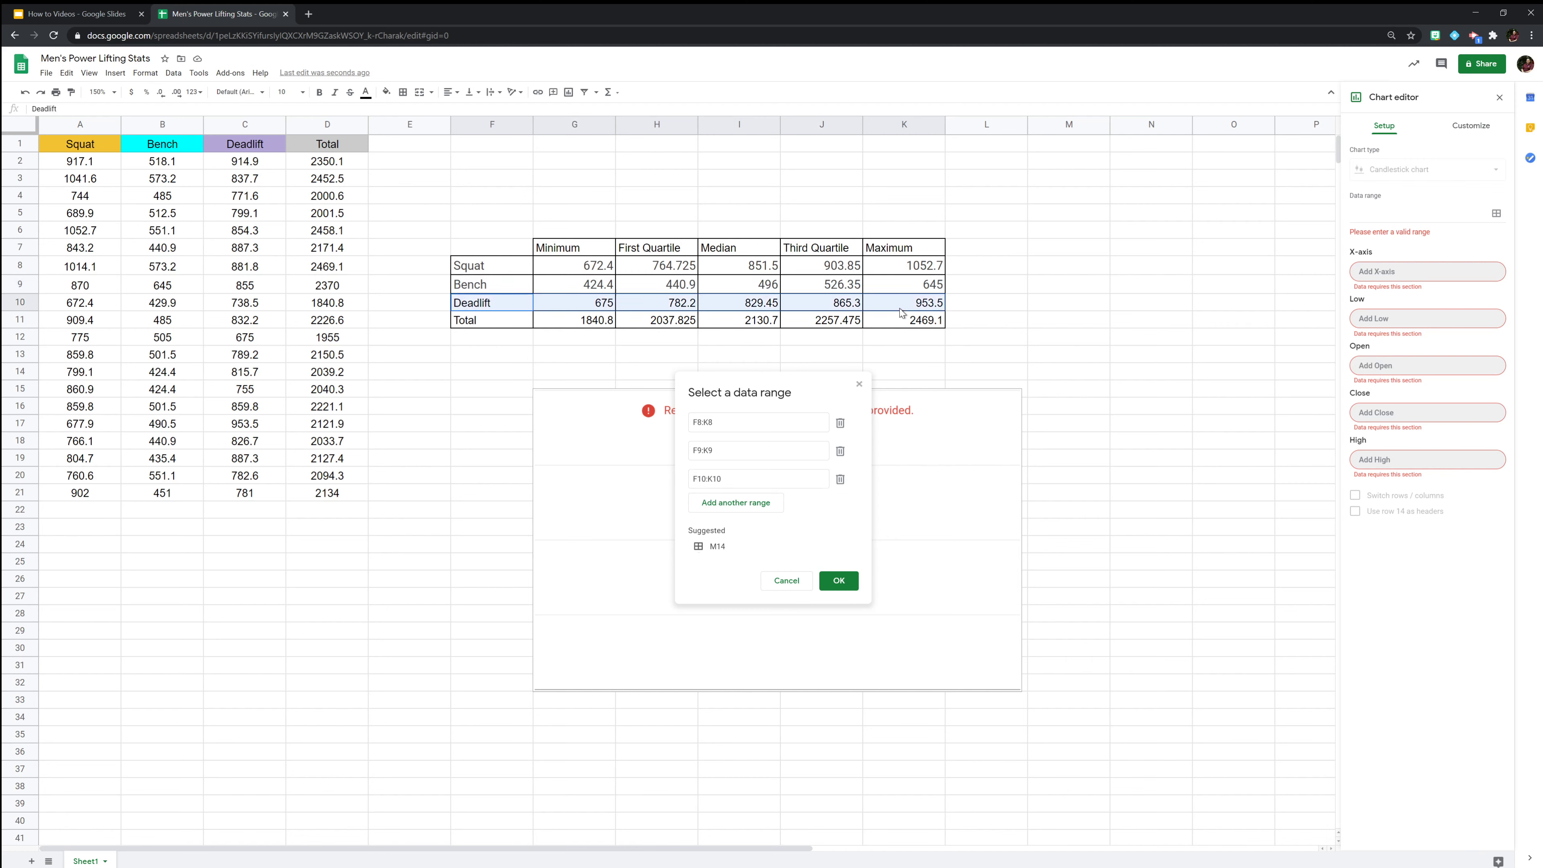
Add the Total row F11:K11 as a fourth data range, apply the ranges and keep them combined horizontally
click(758, 501)
click(489, 321)
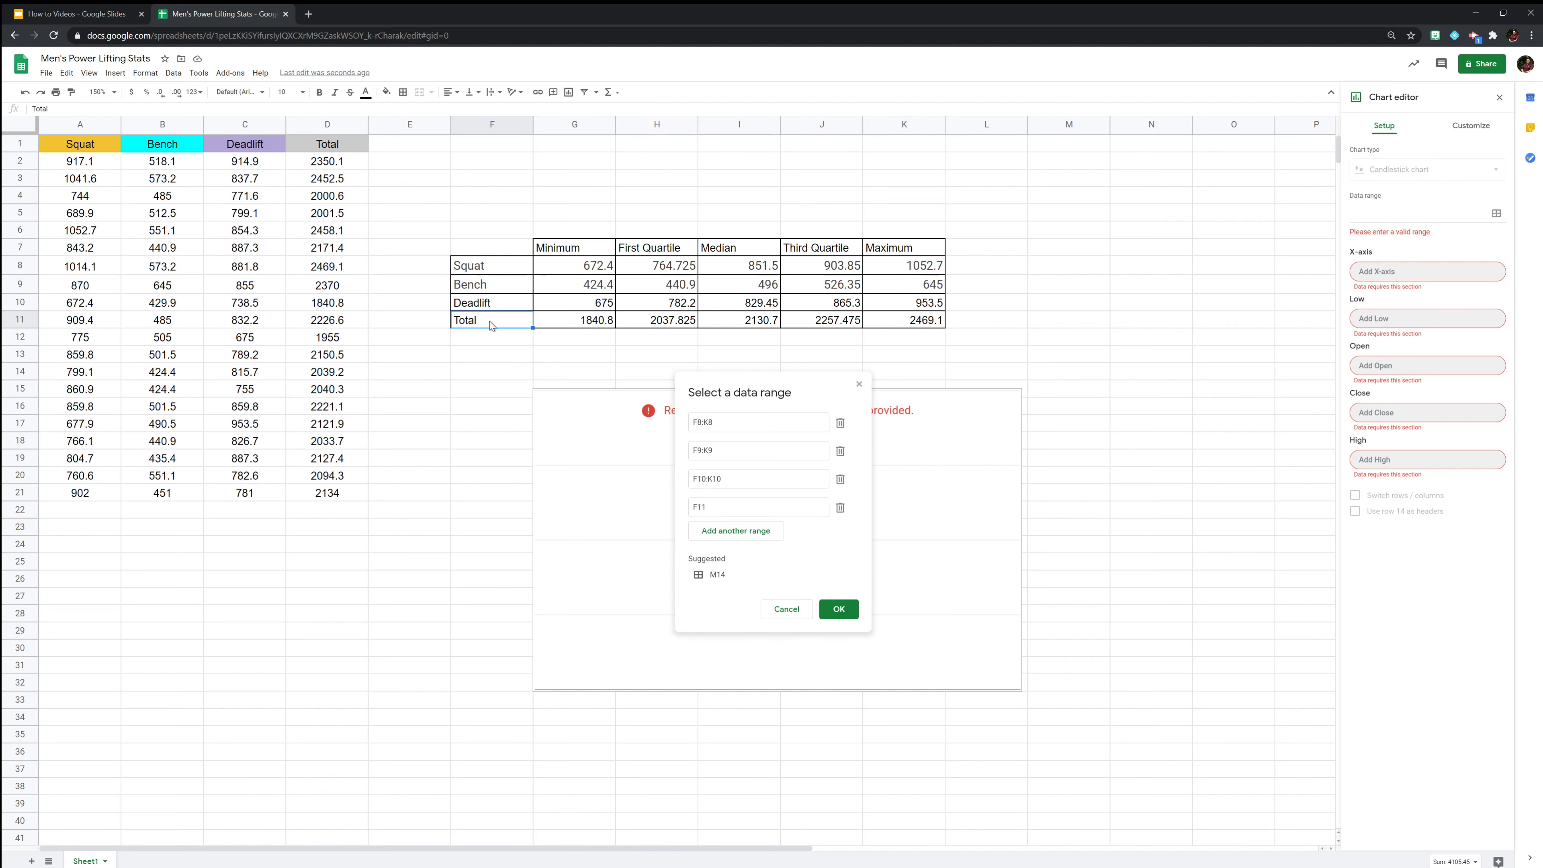
shift+click(905, 323)
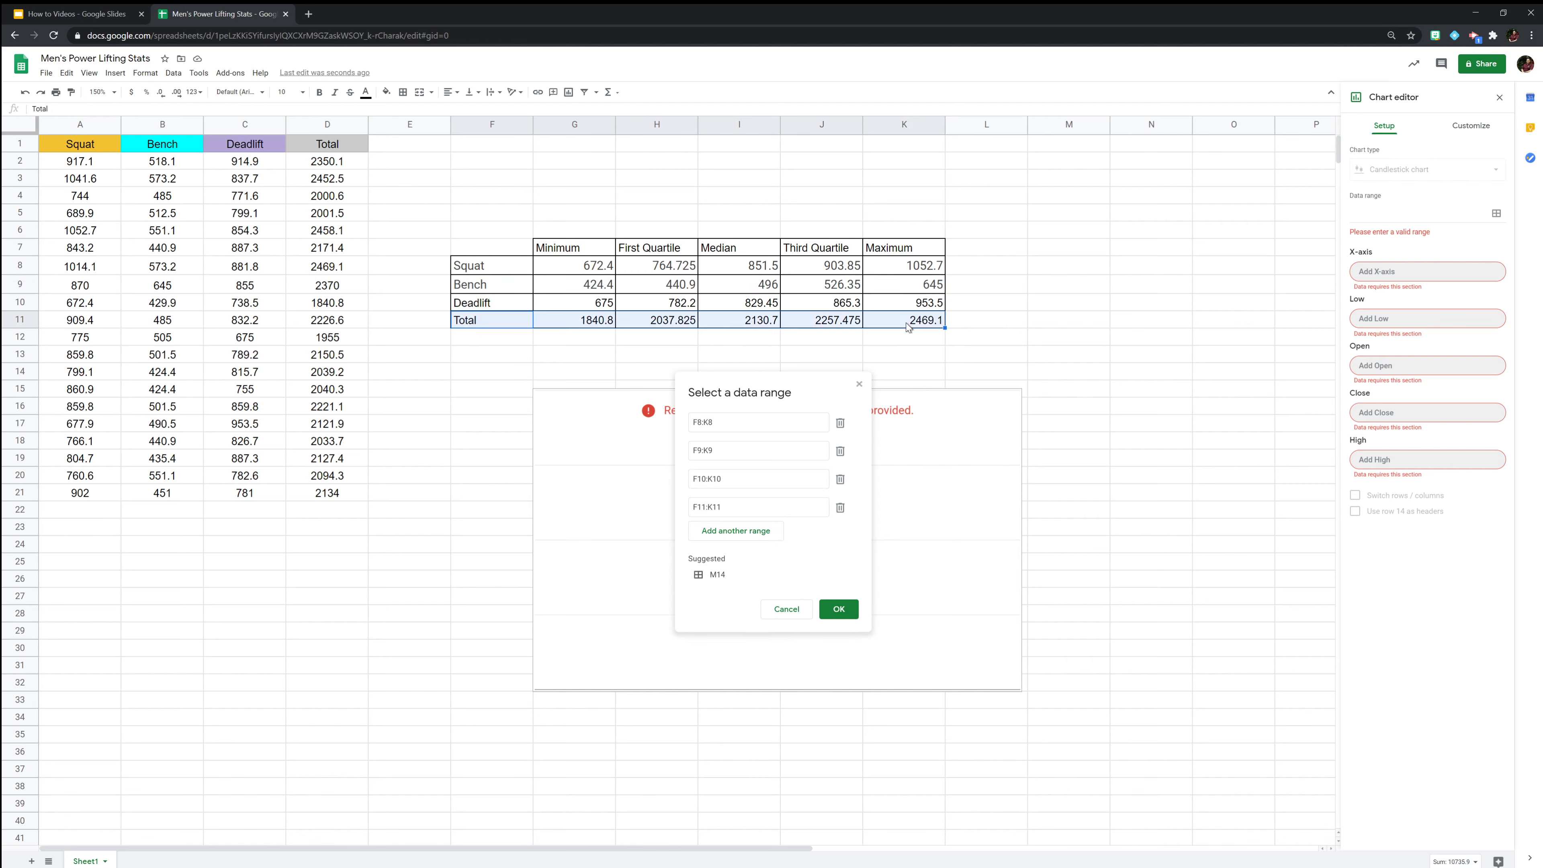
click(847, 611)
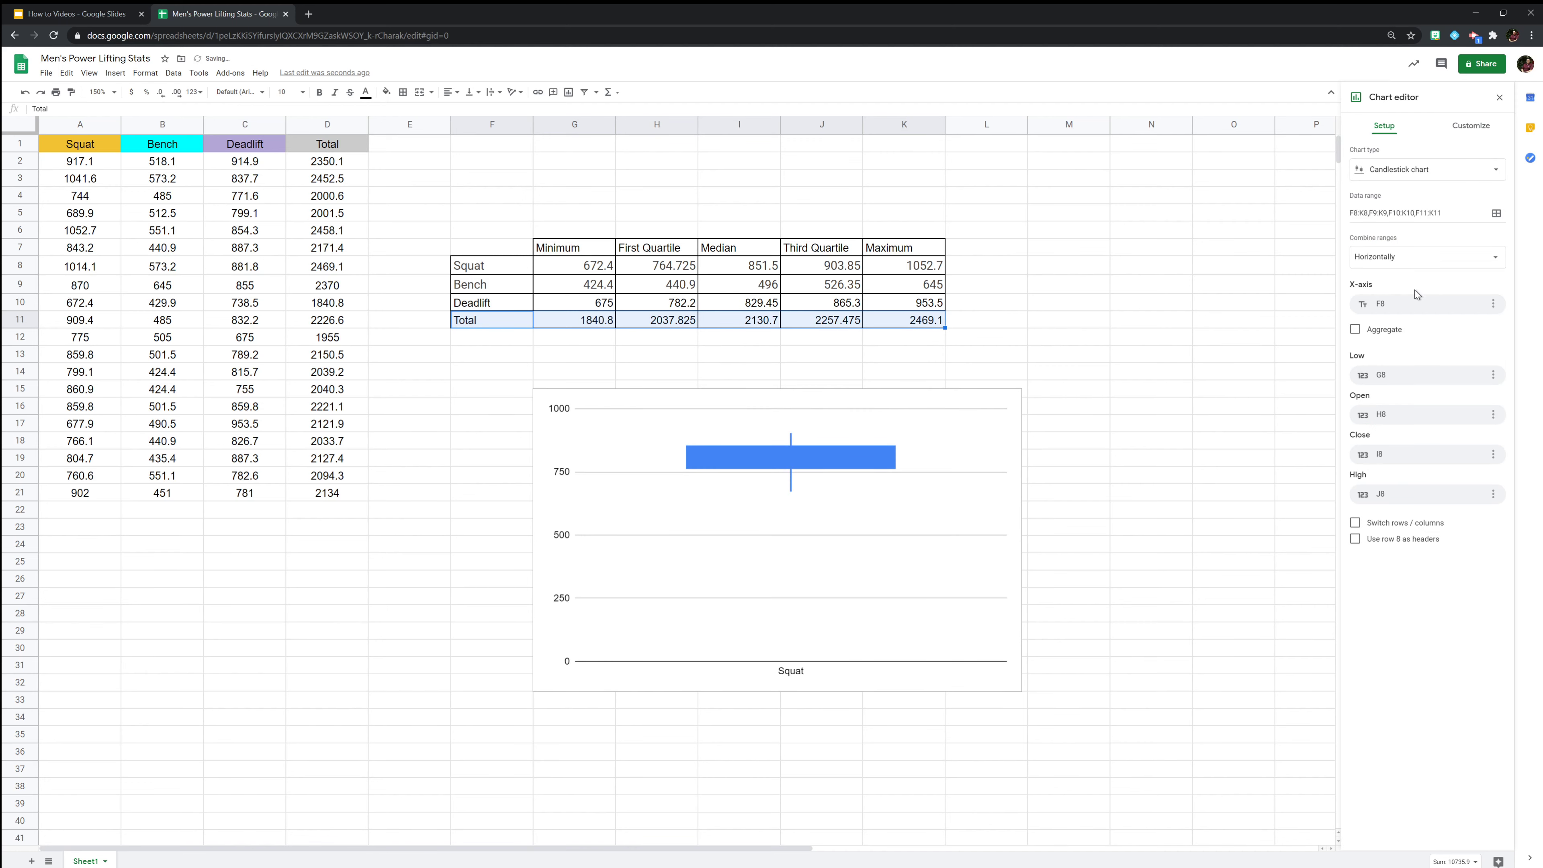
click(1424, 268)
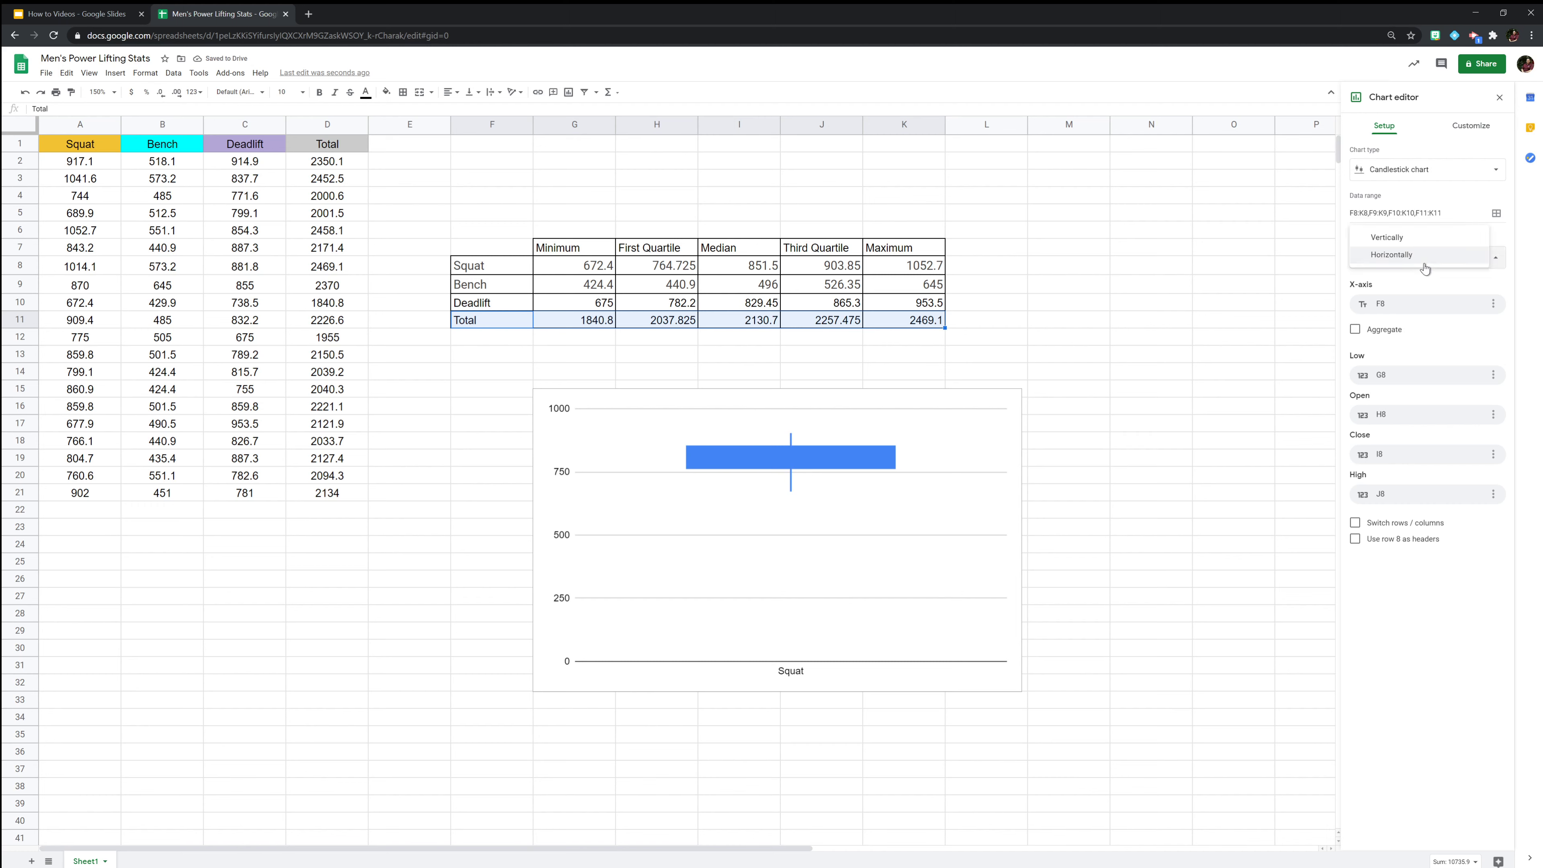
click(1424, 268)
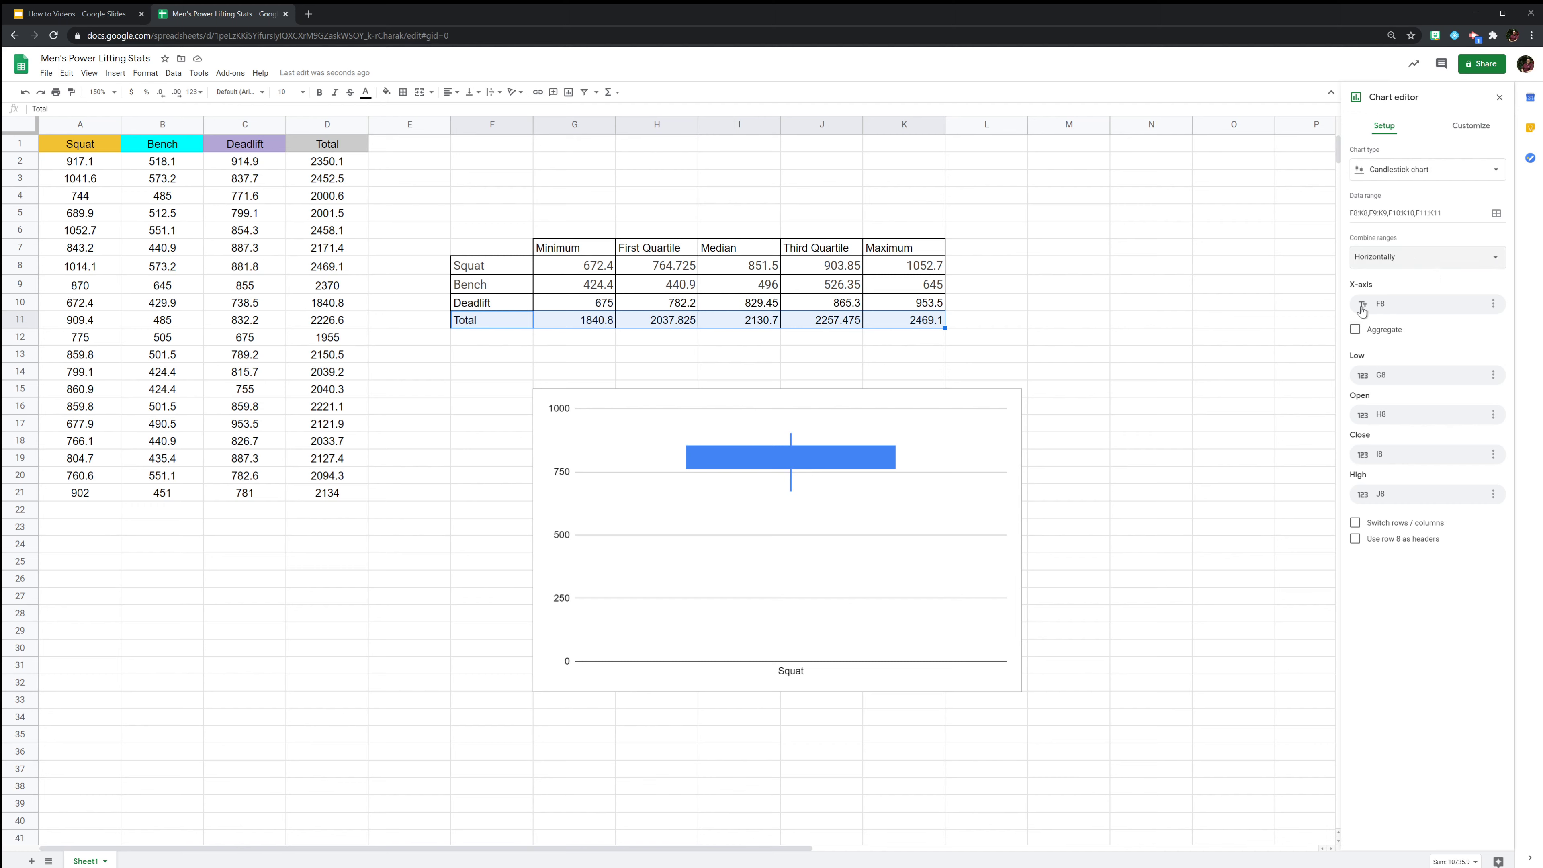
Set the chart's X-axis range to the lift names in F8:F11
click(1455, 304)
click(1461, 326)
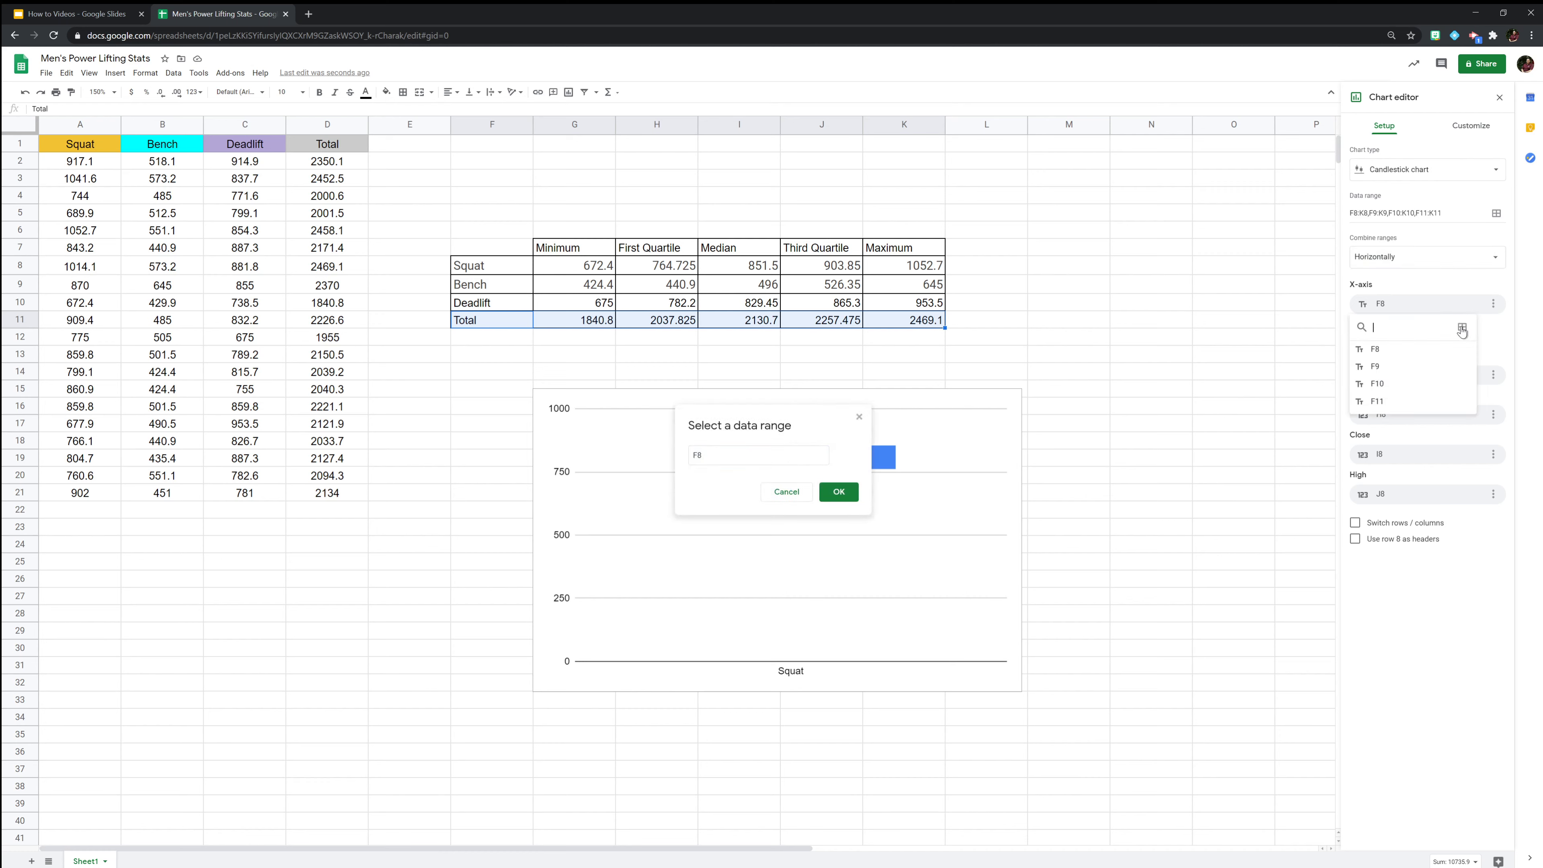
click(492, 268)
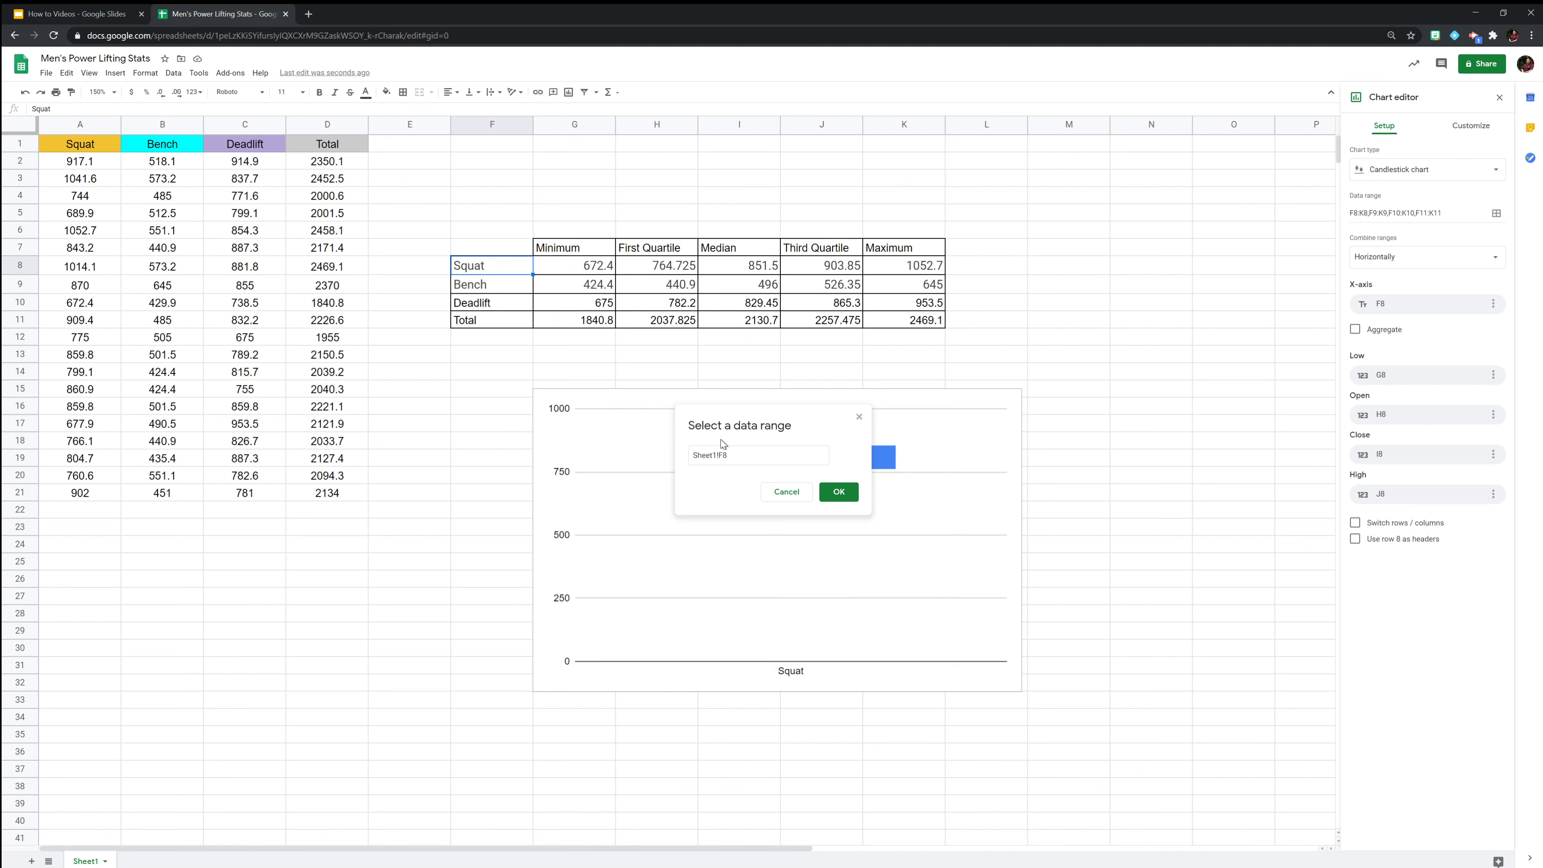
shift+click(477, 321)
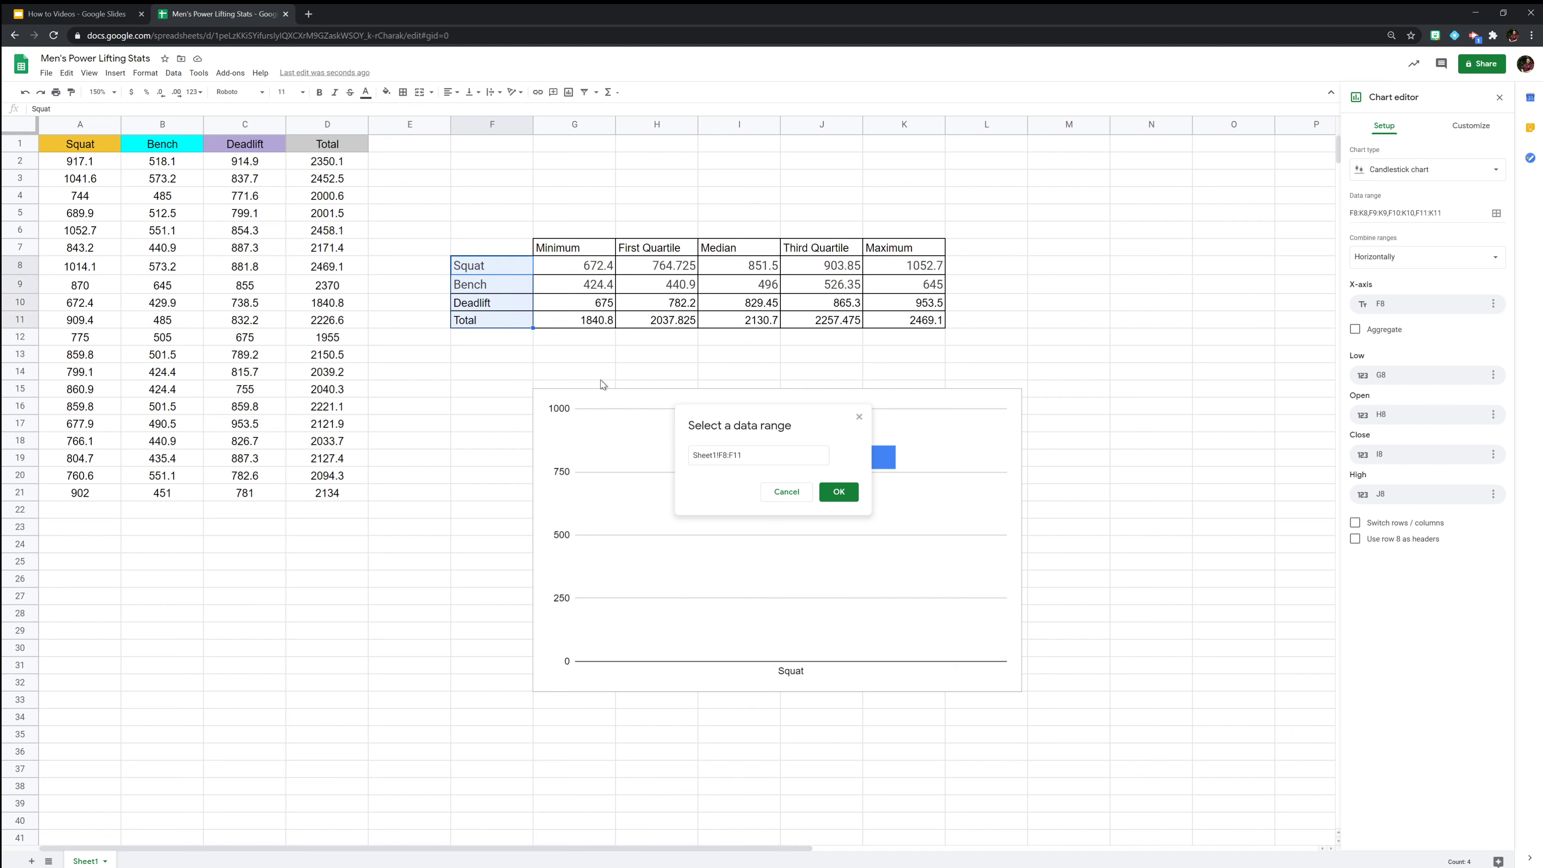
click(837, 494)
Set the chart's Low series to the Minimum values in G8:G11
click(1403, 376)
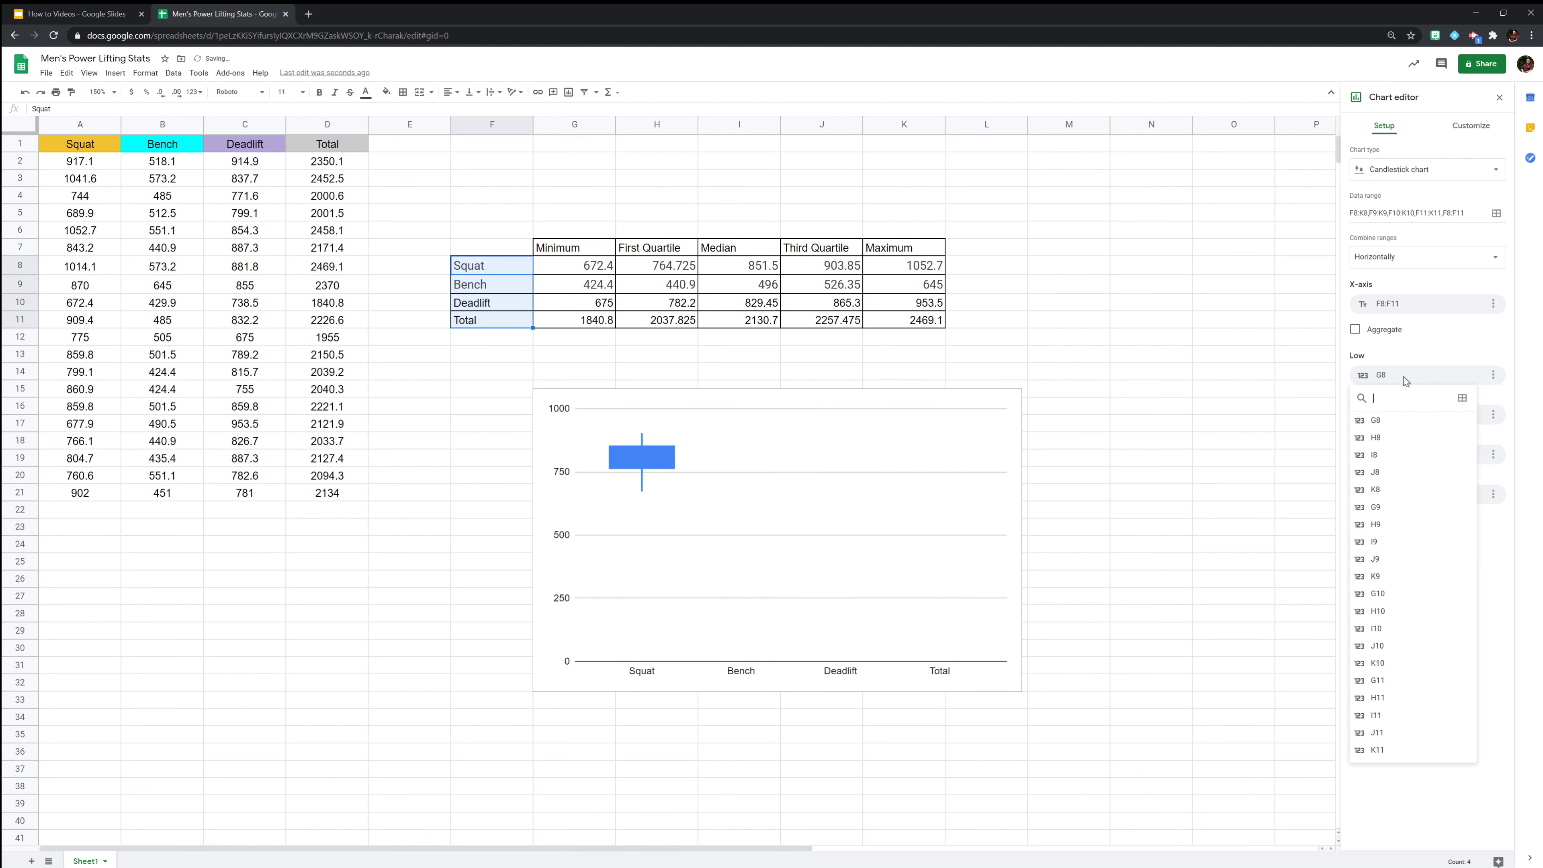
click(1460, 400)
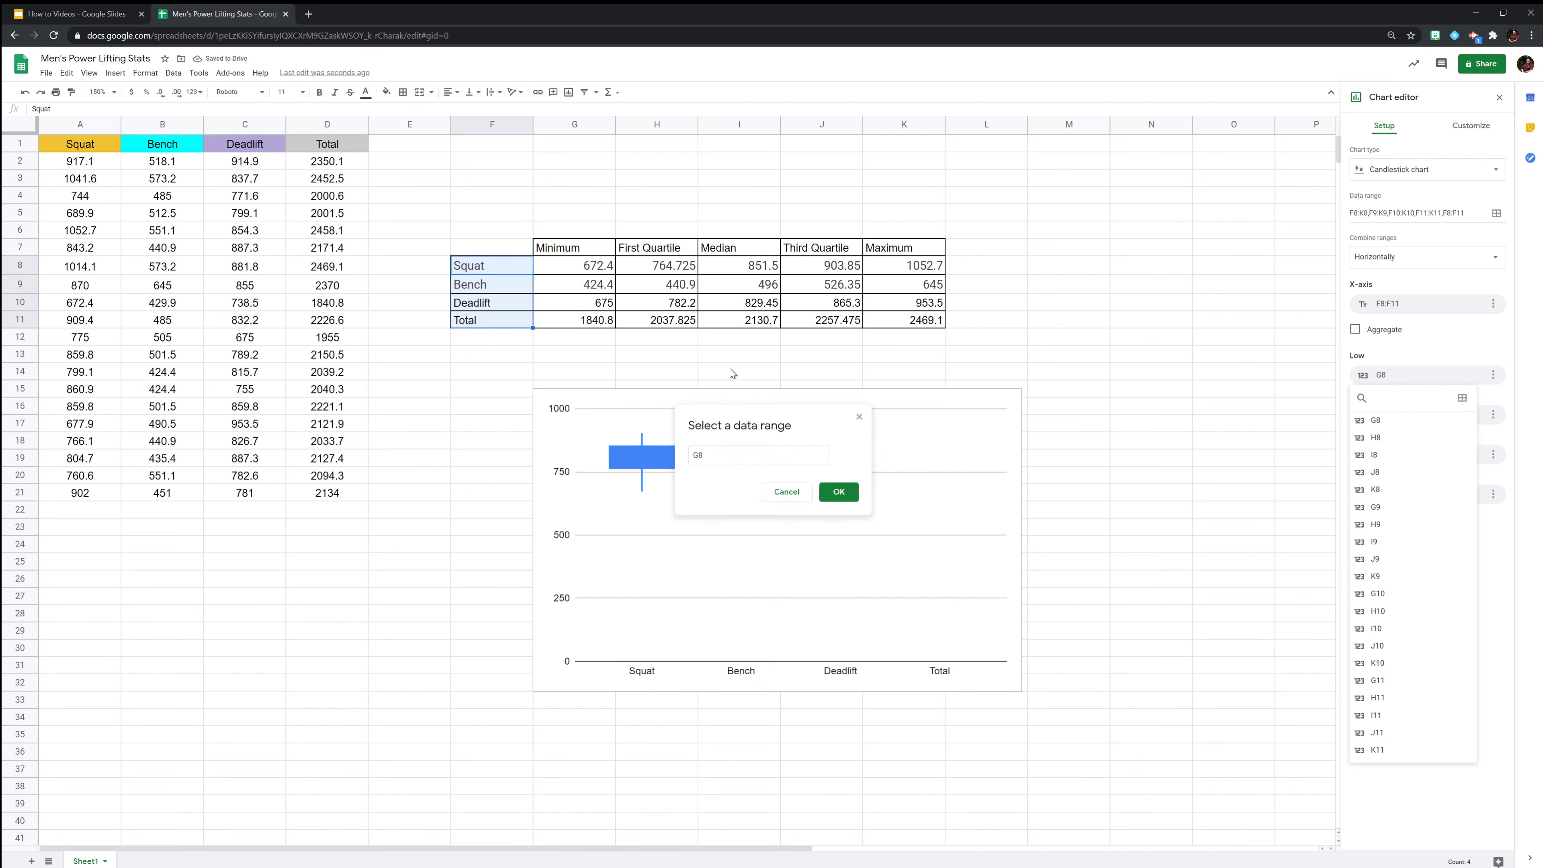
click(597, 268)
shift+click(599, 323)
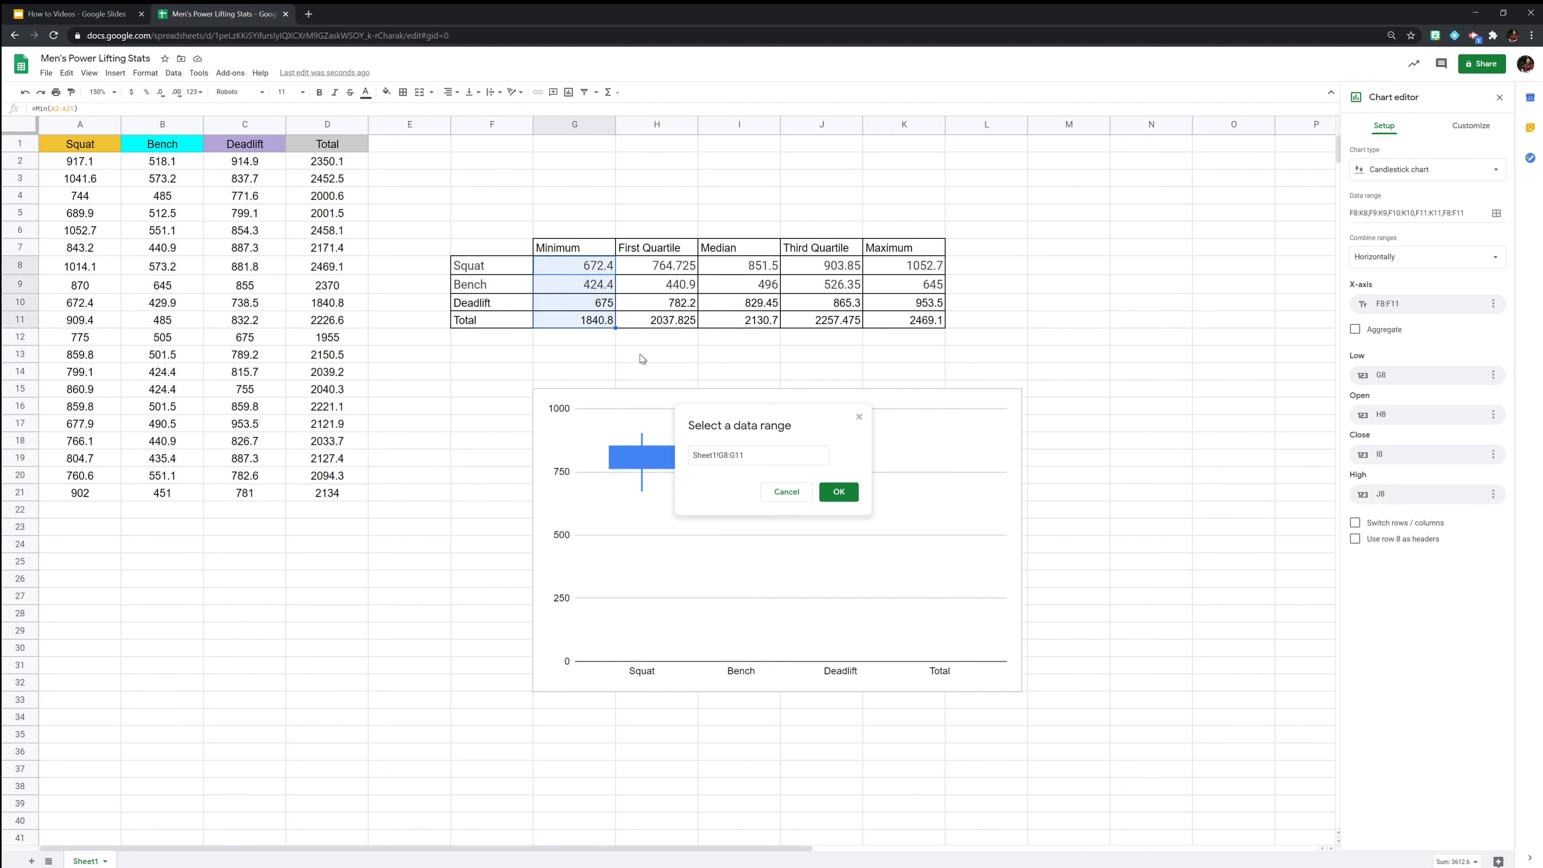
click(839, 492)
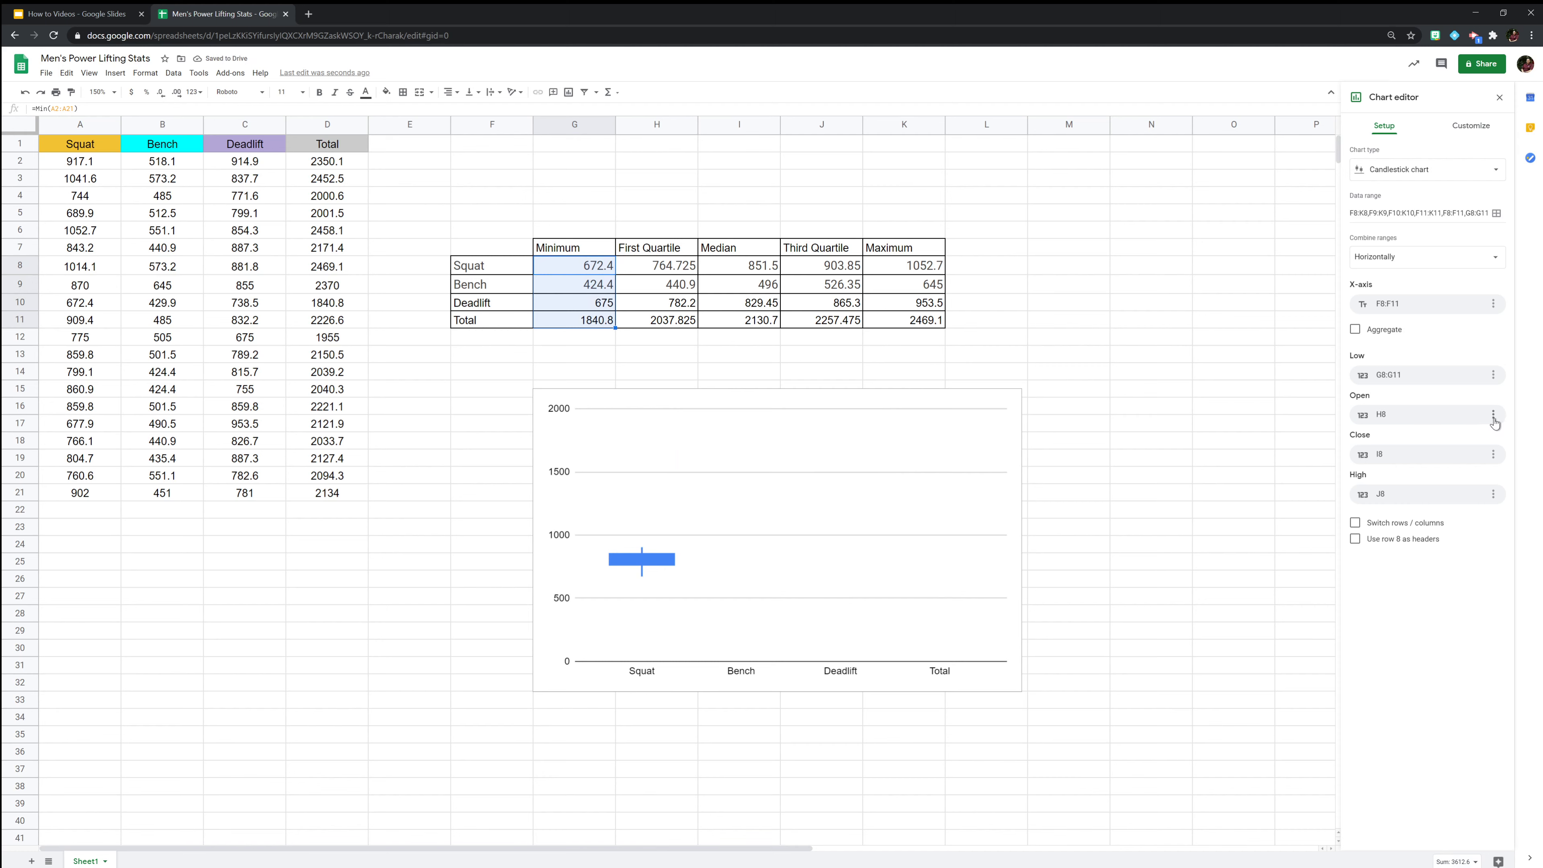
Set the chart's Open series to the First Quartile values in H8:H11
click(1448, 418)
click(1461, 437)
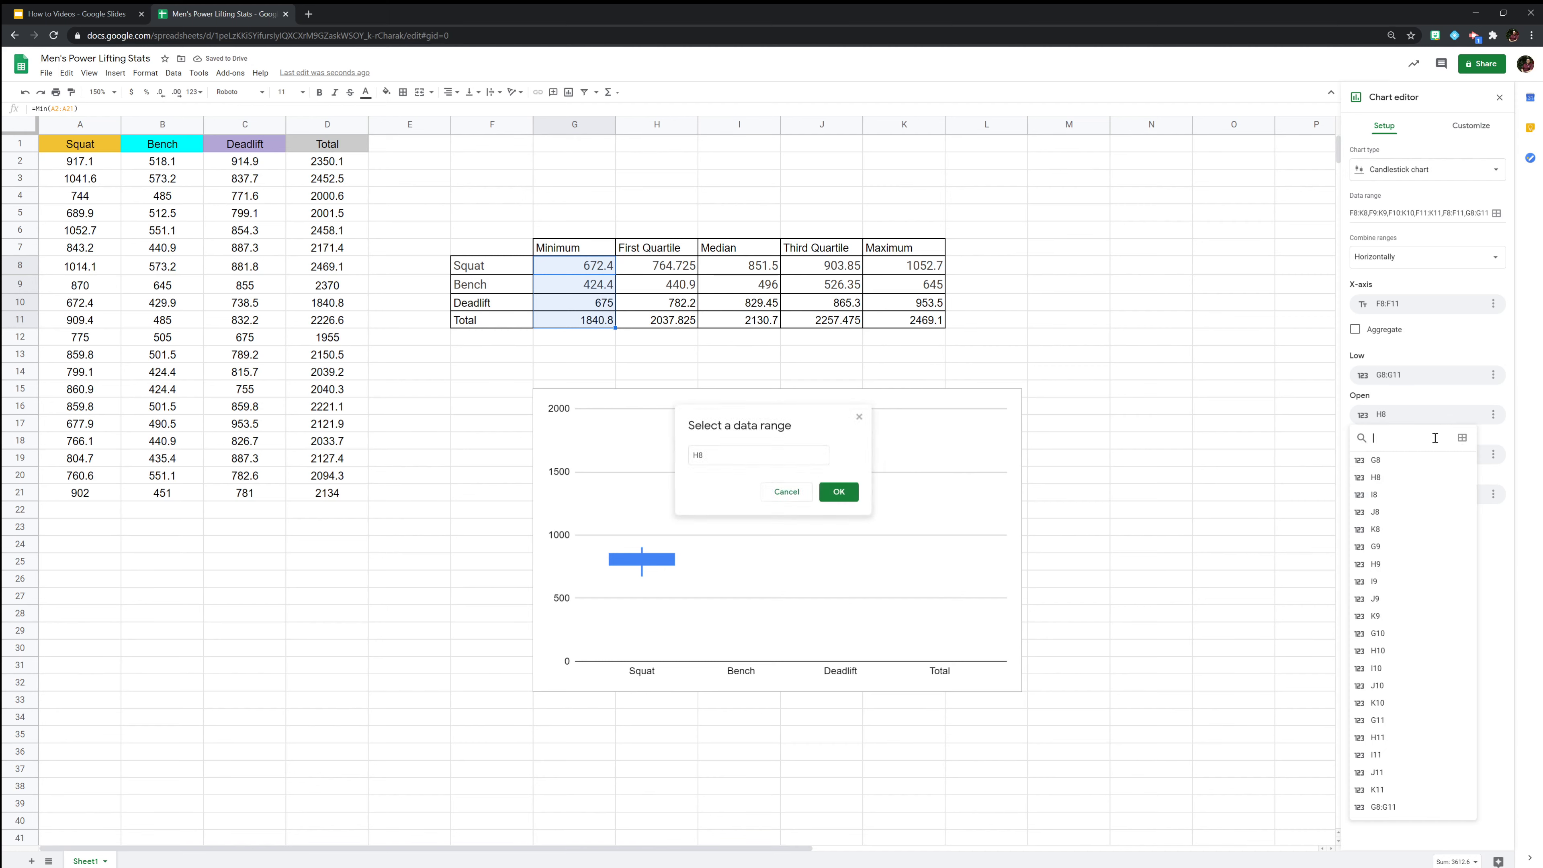
drag(666, 275, 690, 328)
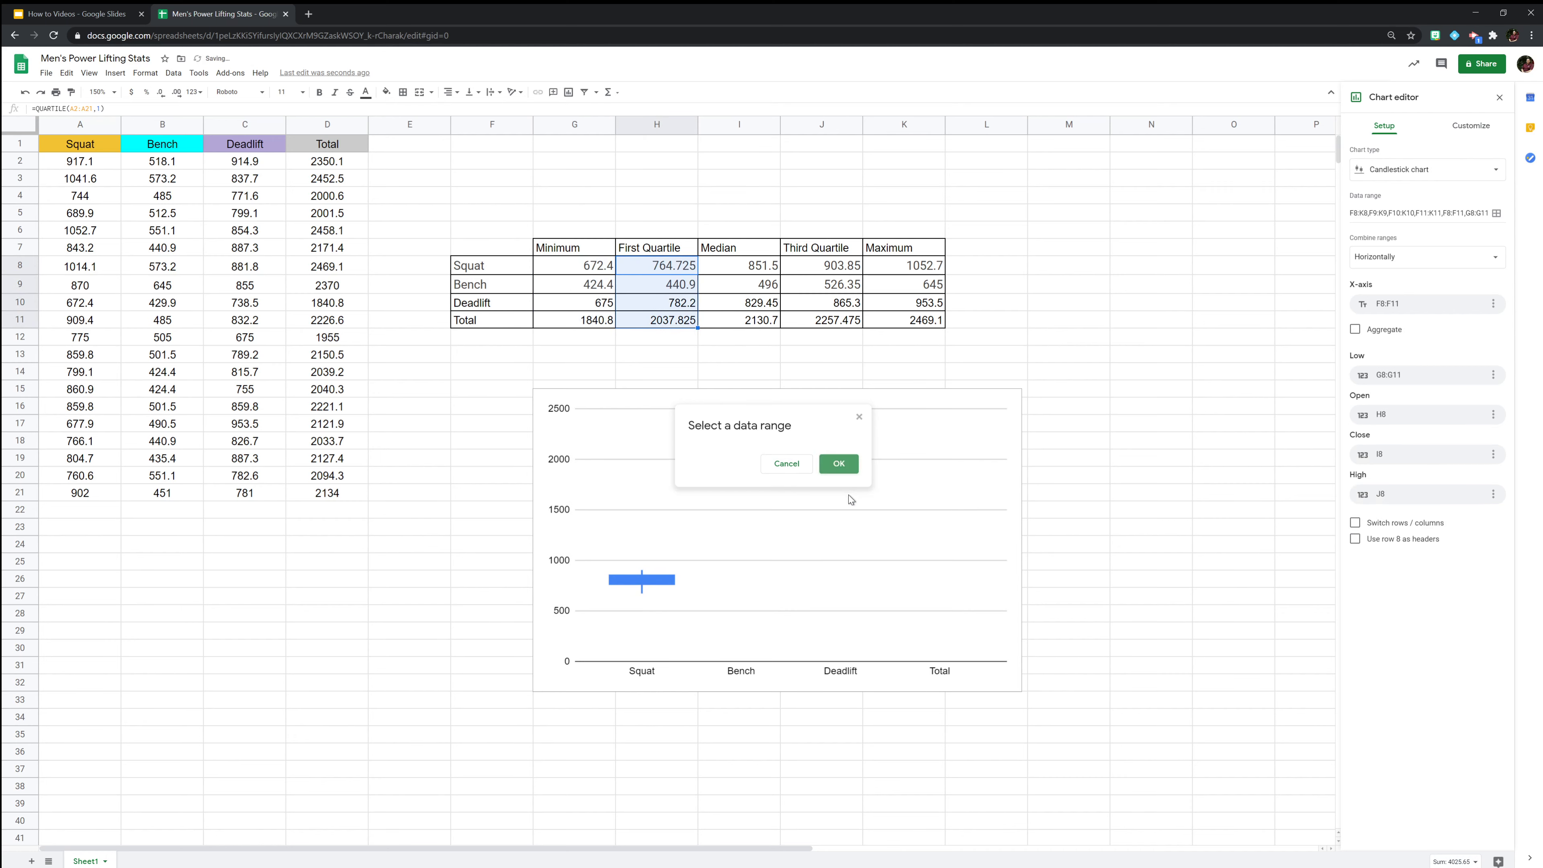
click(849, 494)
Set the chart's Close series to the Third Quartile values in J8:J11
click(1443, 460)
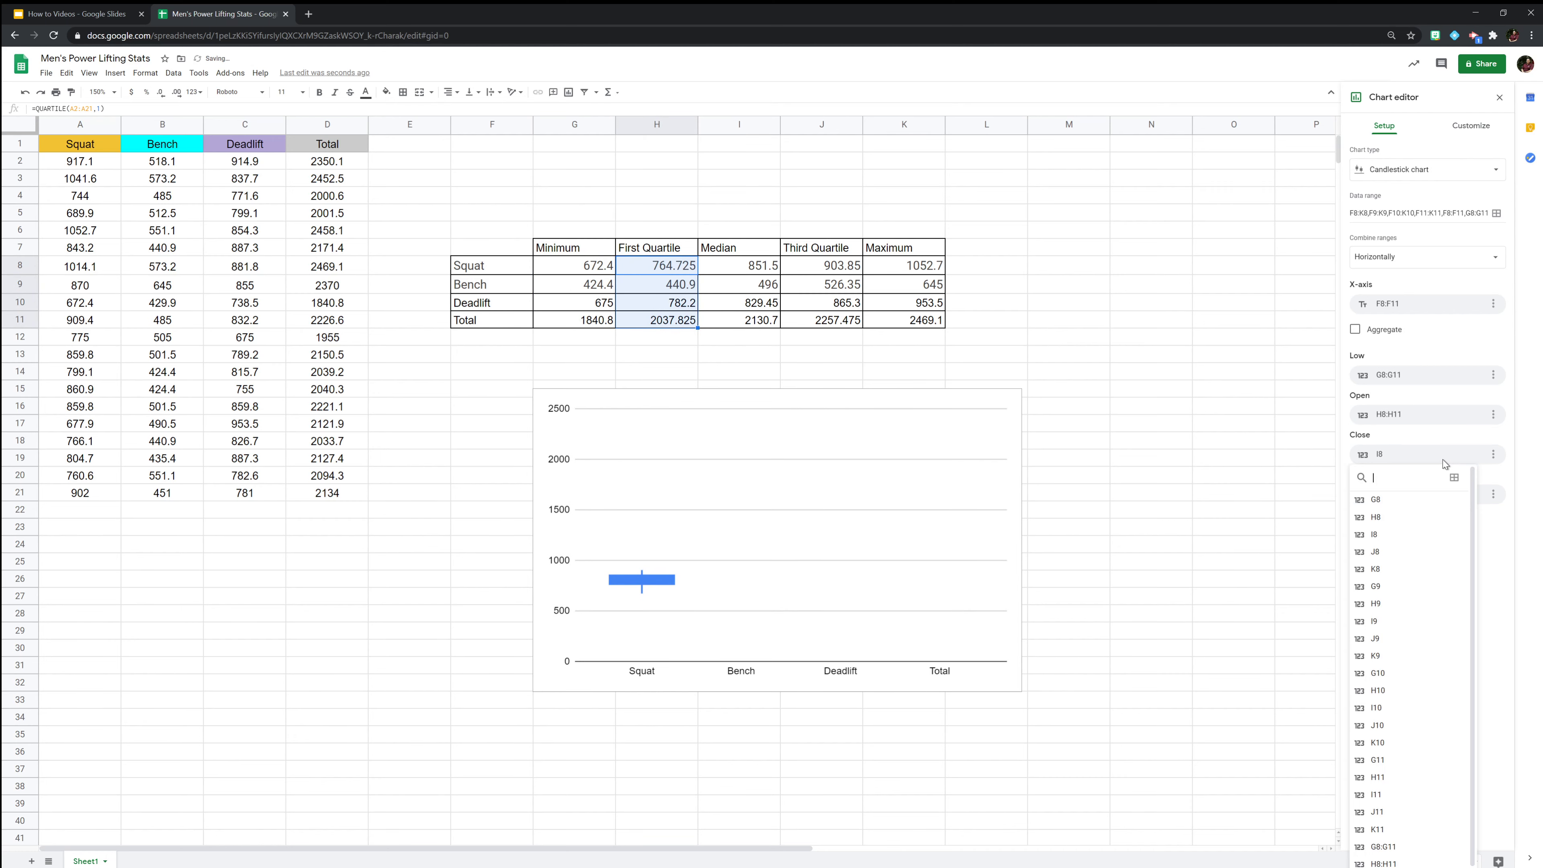
click(1453, 478)
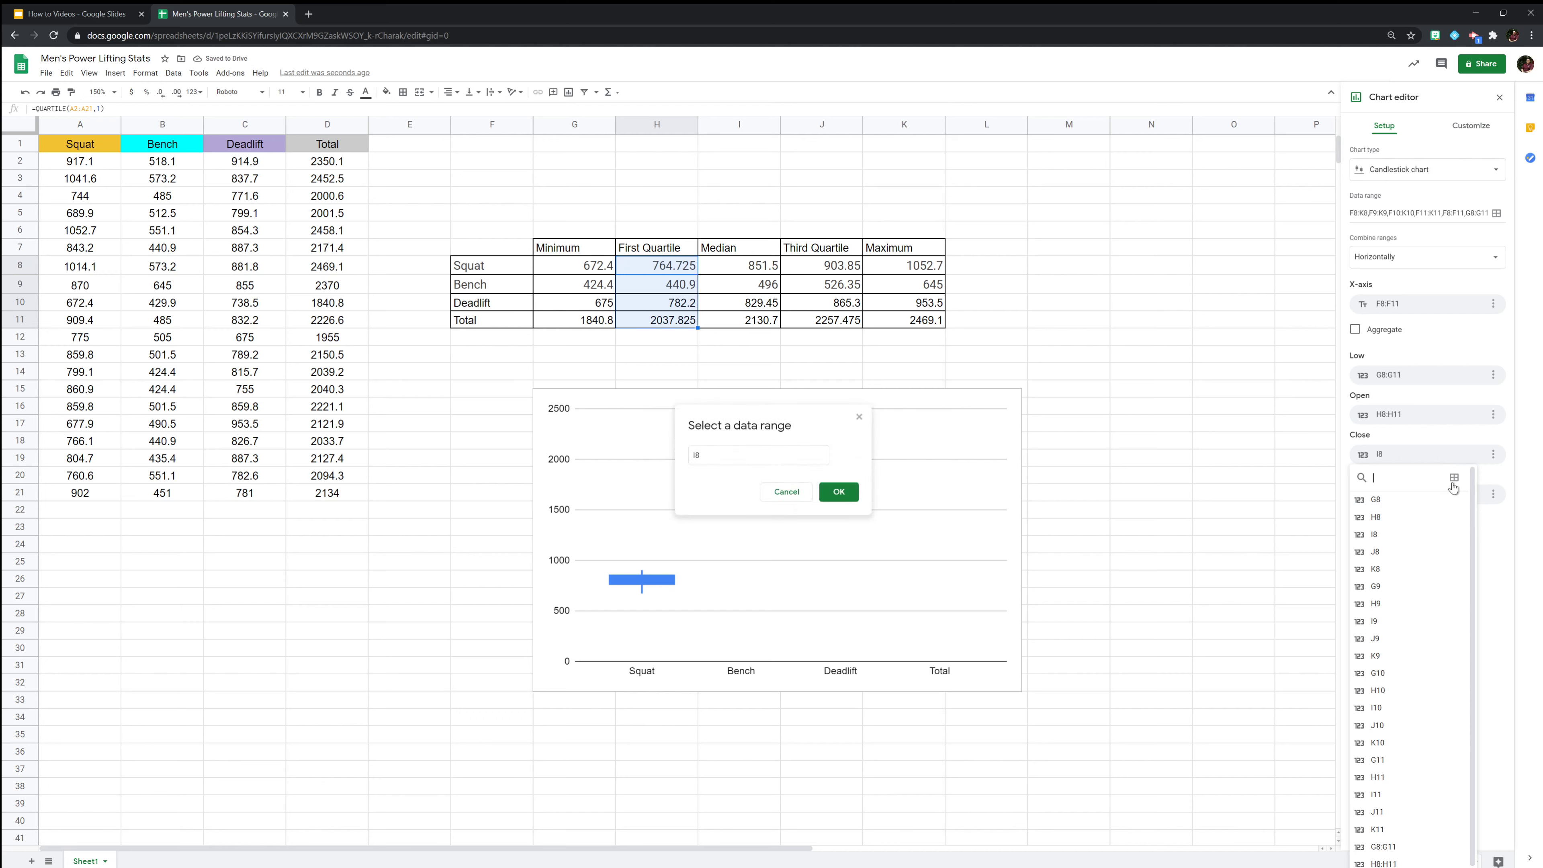
drag(825, 274, 836, 328)
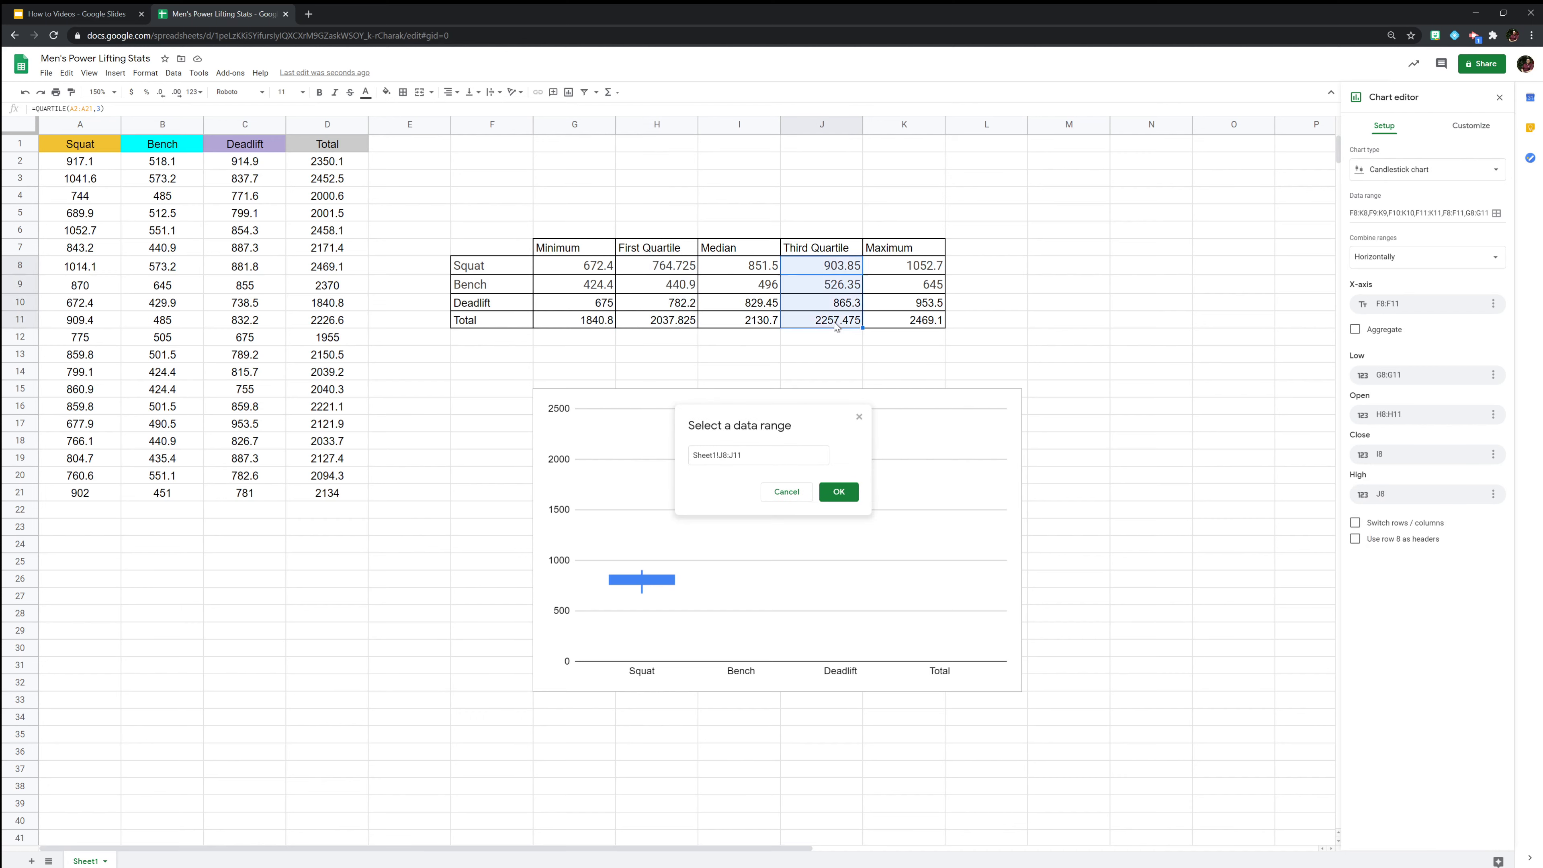
click(846, 484)
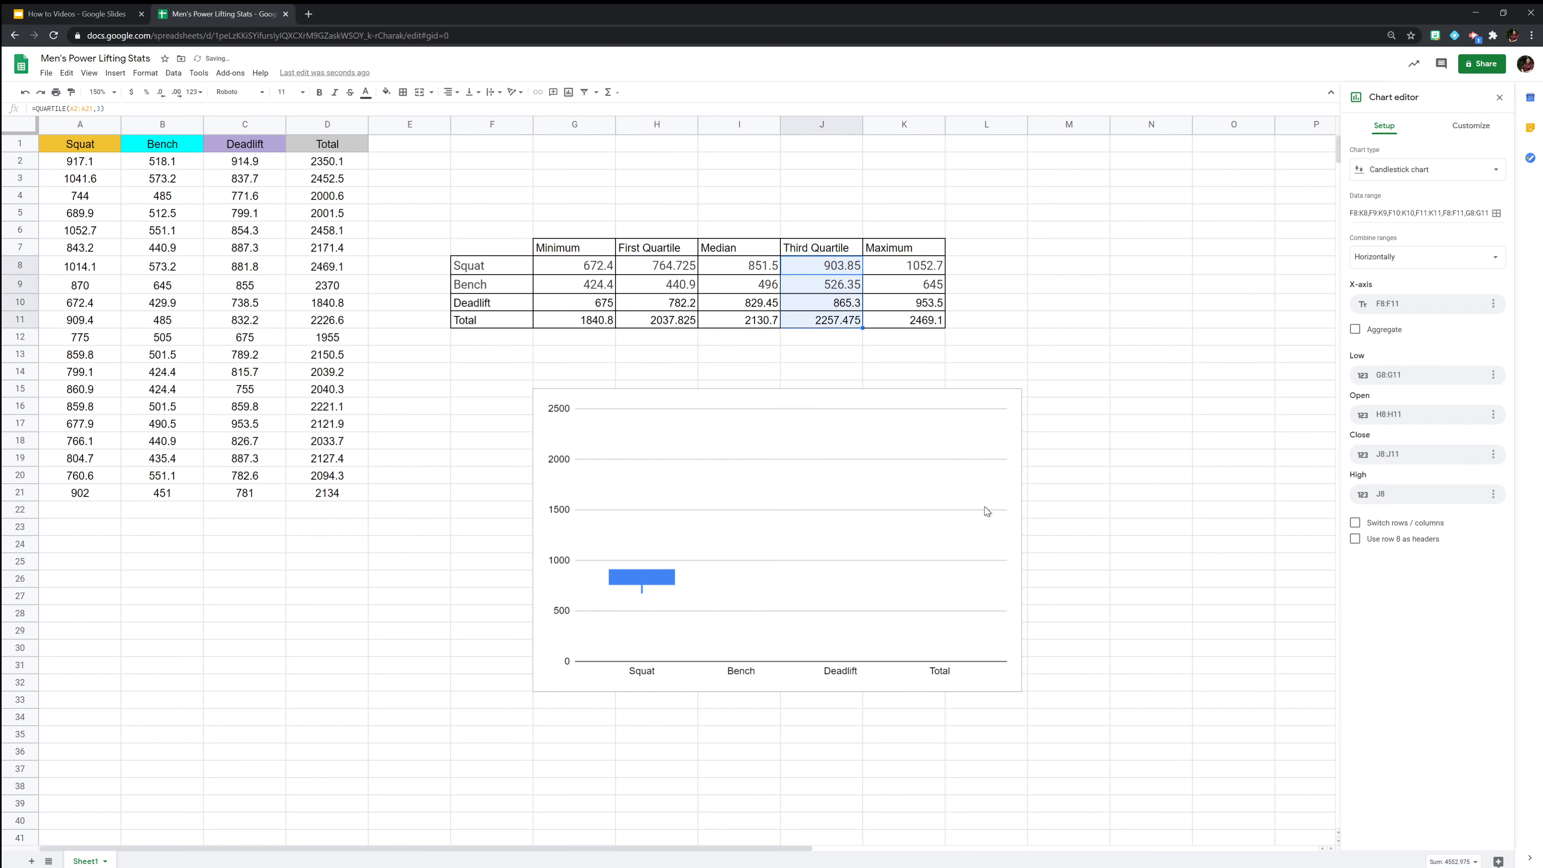
Set the chart's High series to the Maximum values in K8:K11
click(1444, 502)
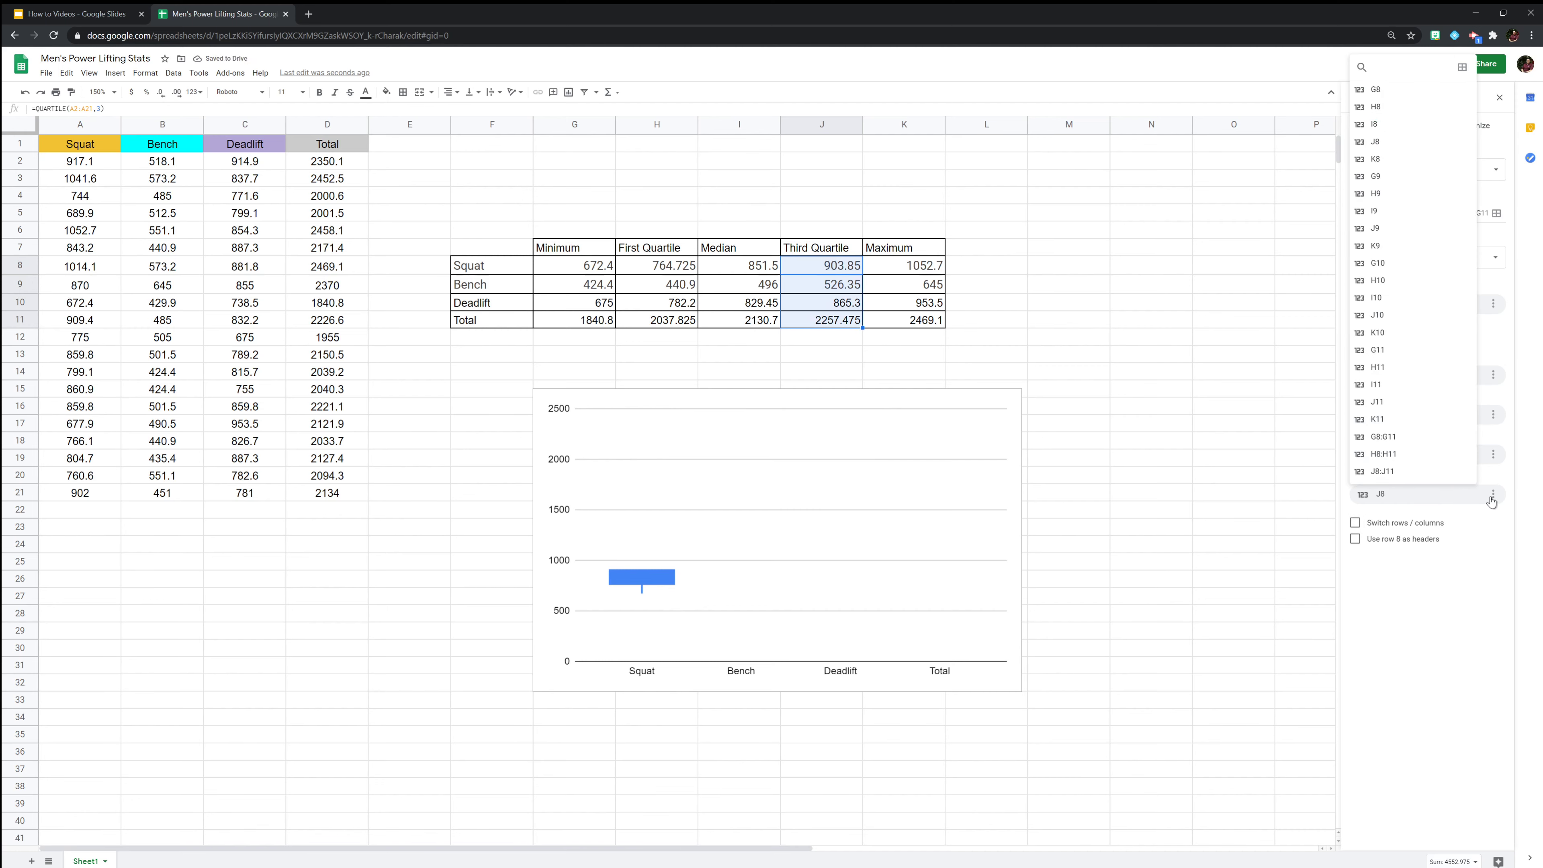
click(1492, 495)
click(1456, 496)
click(1446, 497)
click(1443, 497)
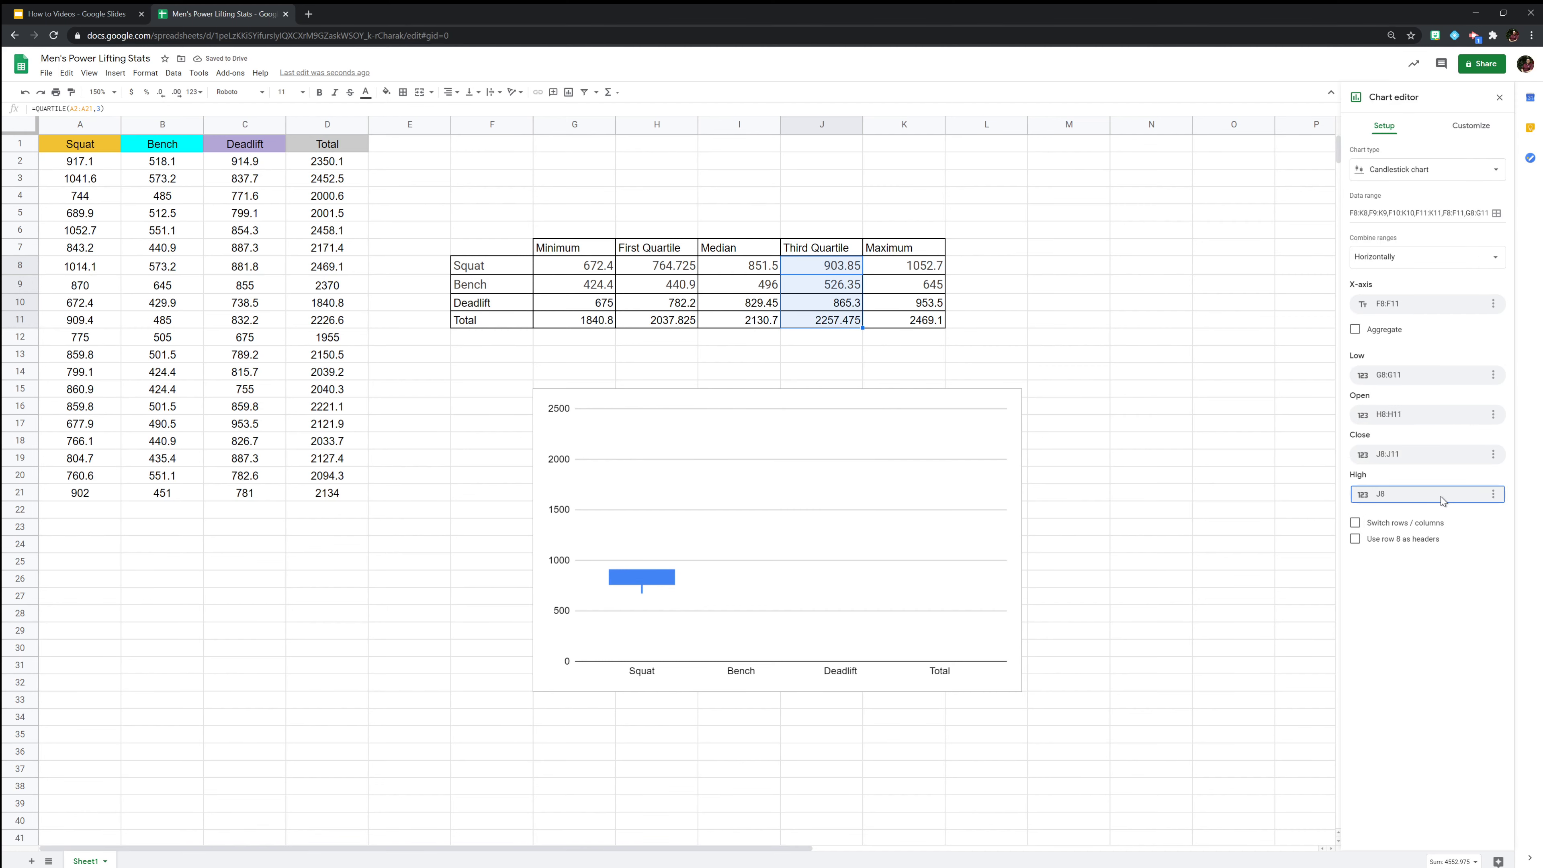
click(1440, 497)
click(1461, 67)
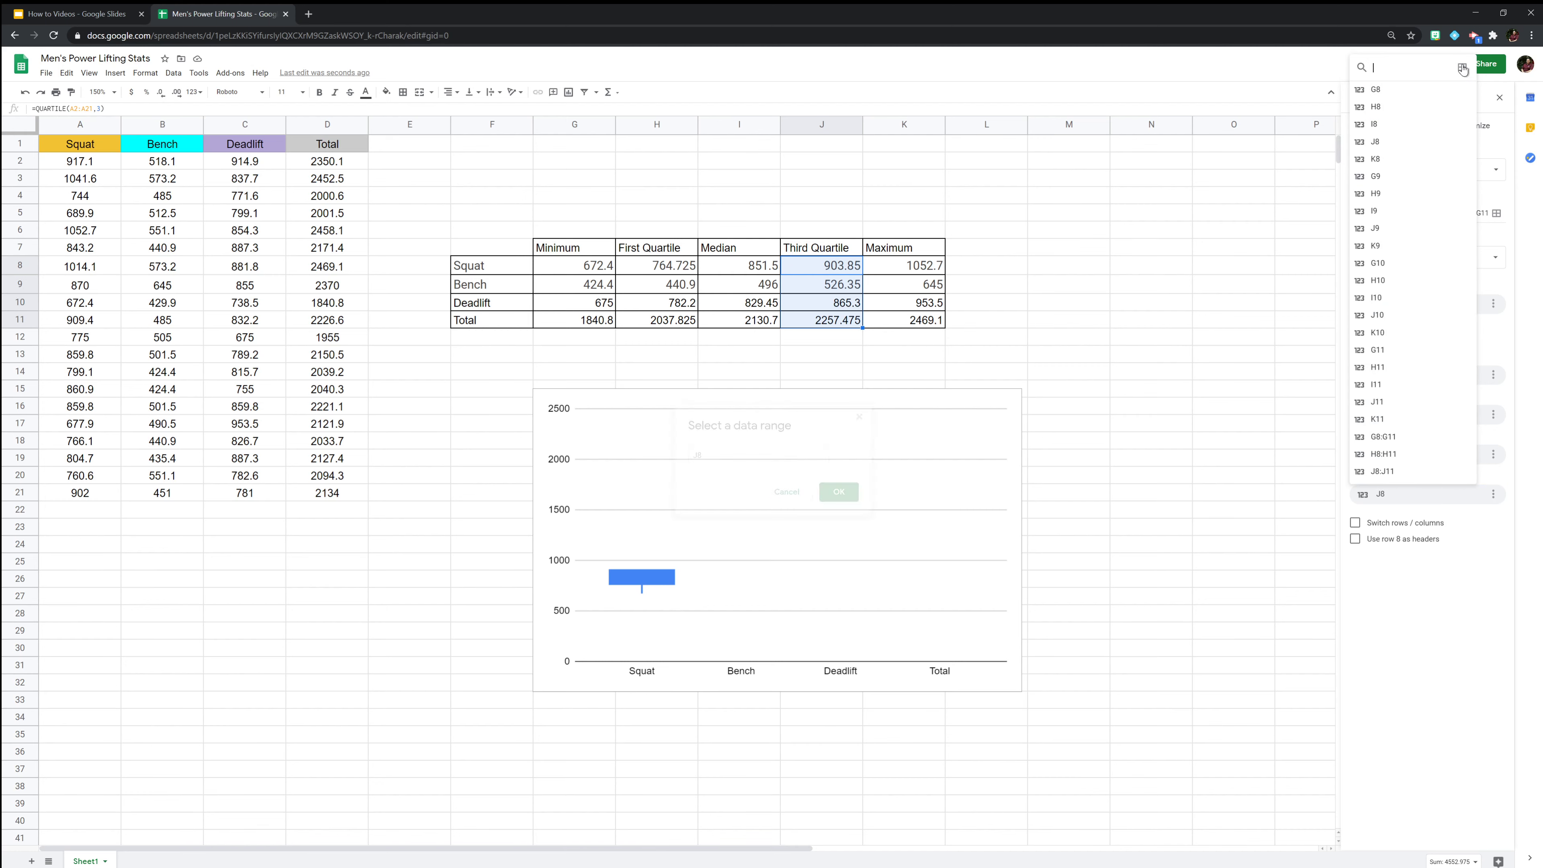
click(926, 271)
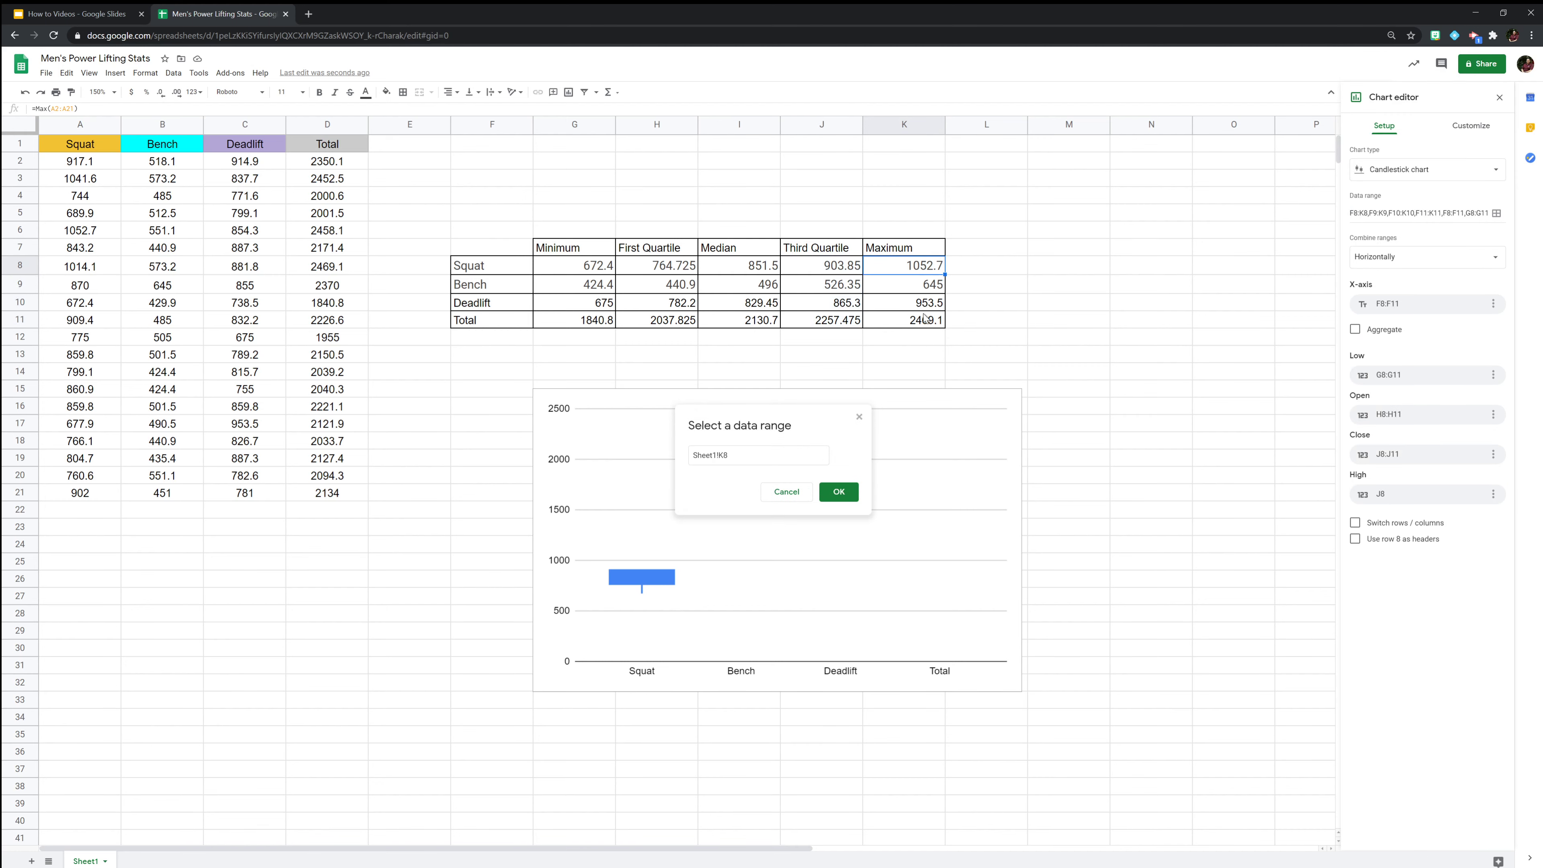
shift+click(924, 322)
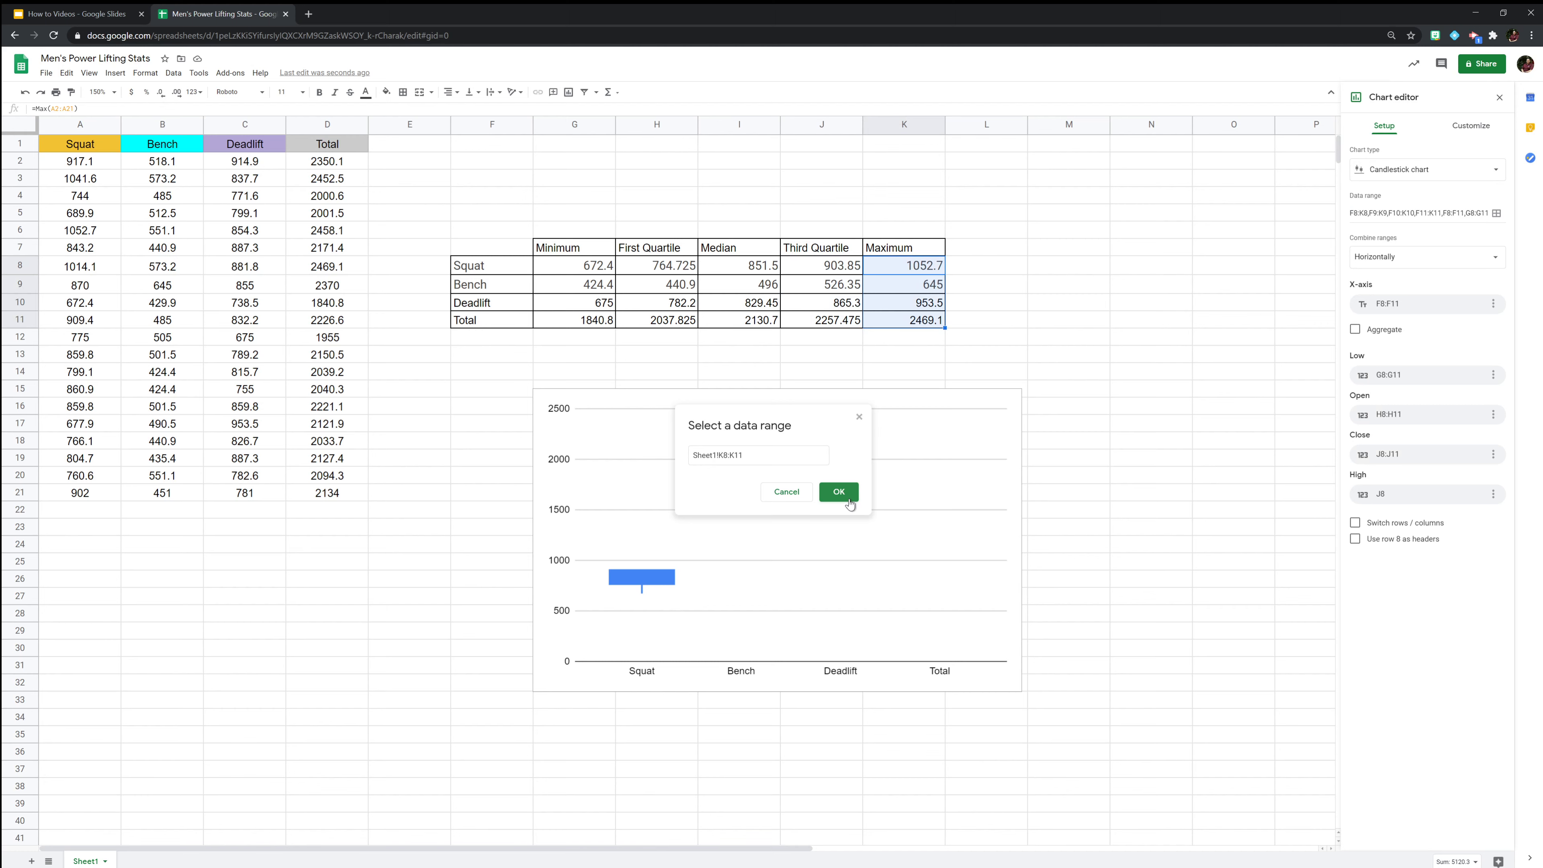
click(849, 501)
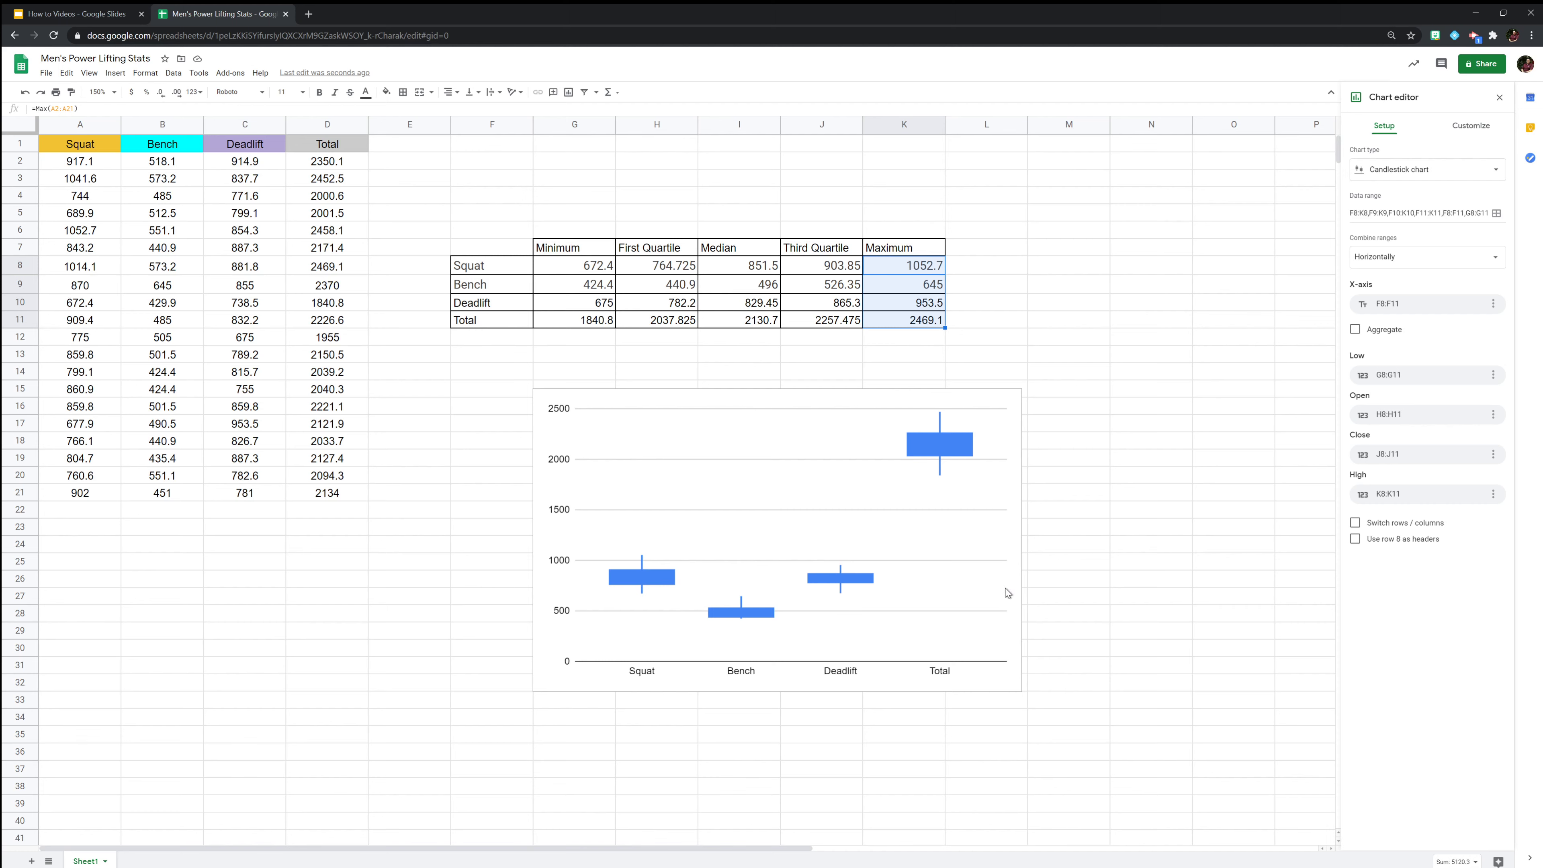
Try switching the chart's rows and columns, and revert the switch
click(1385, 523)
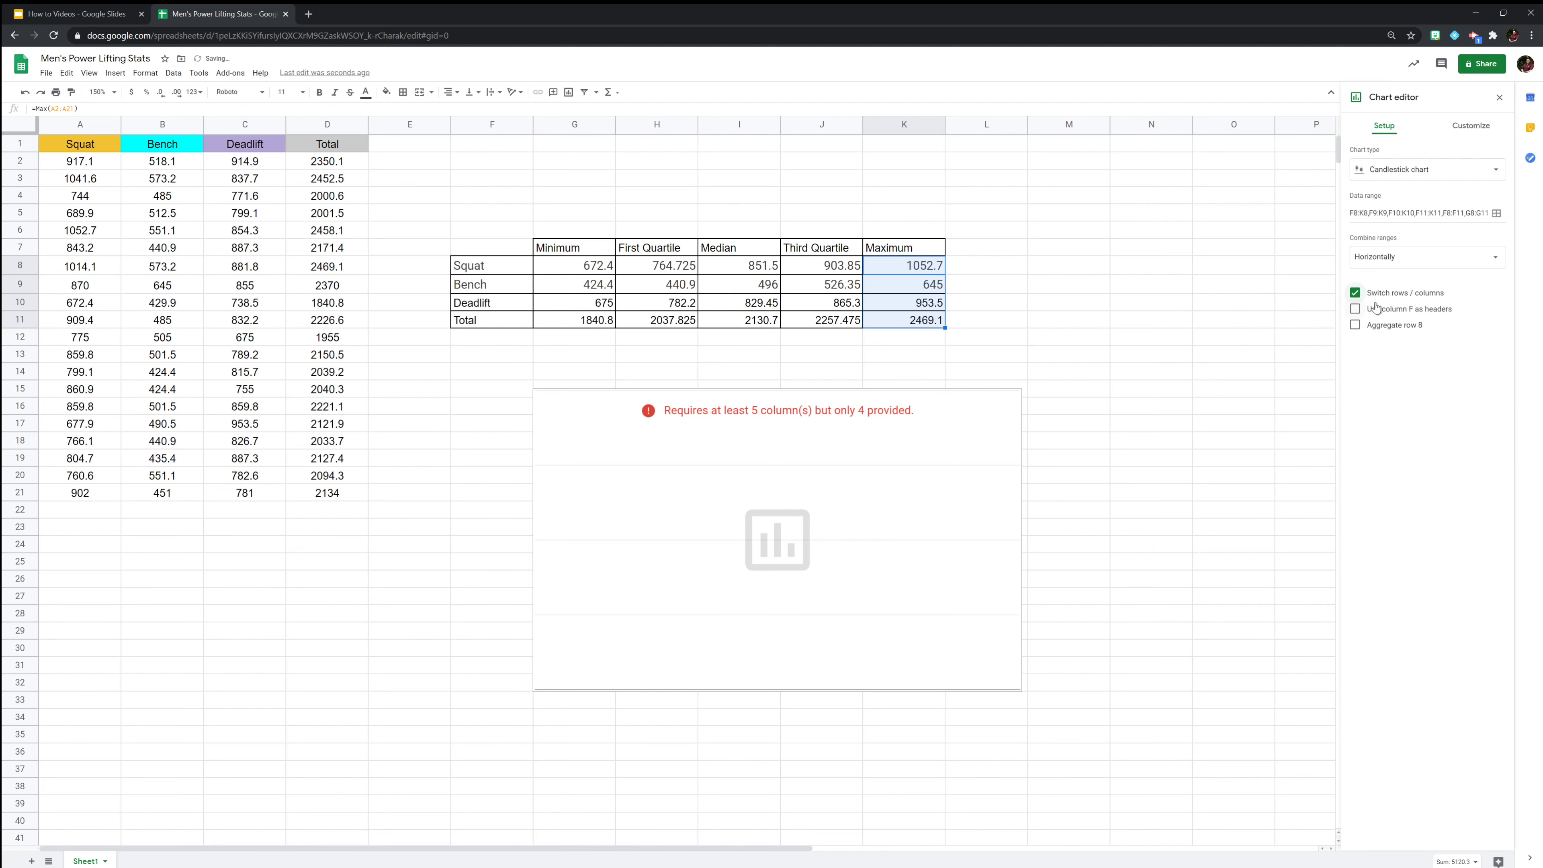
click(1374, 308)
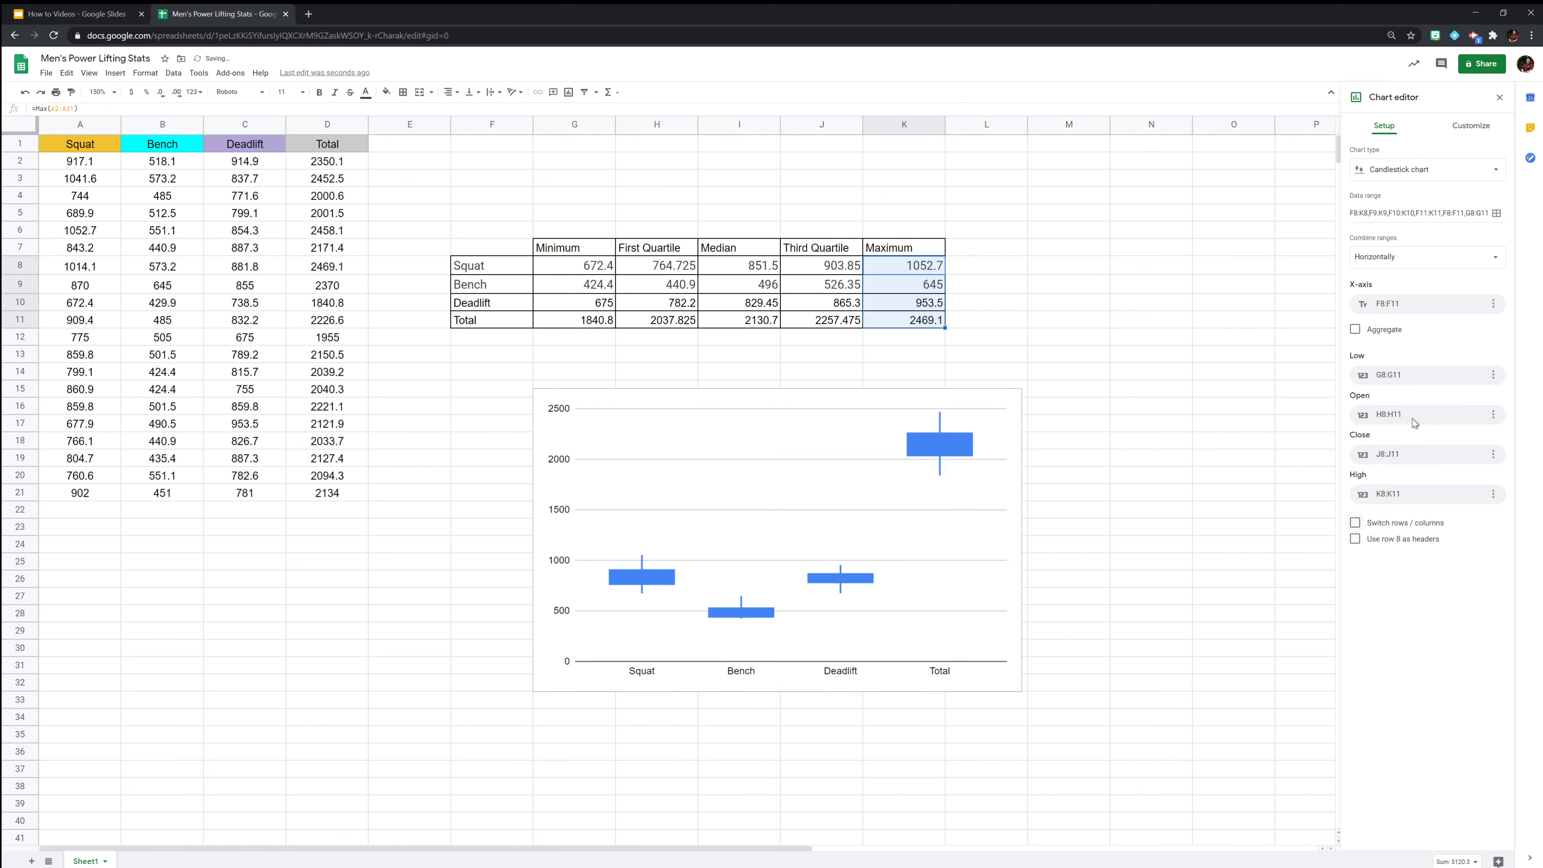
Show minor gridlines on the chart's vertical axis with a minor count of 4
click(1466, 135)
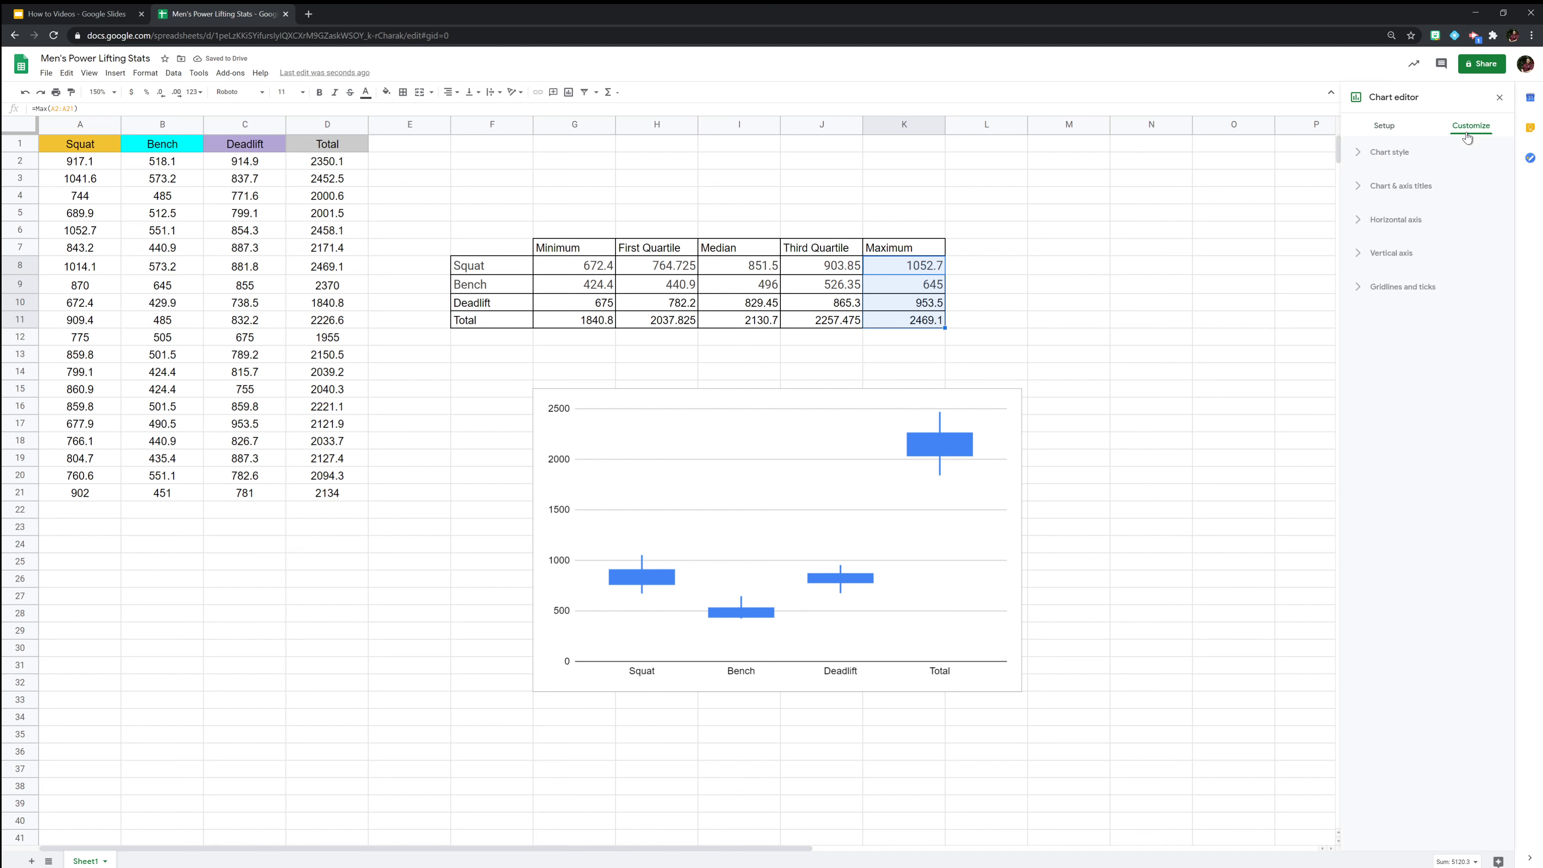
click(1374, 298)
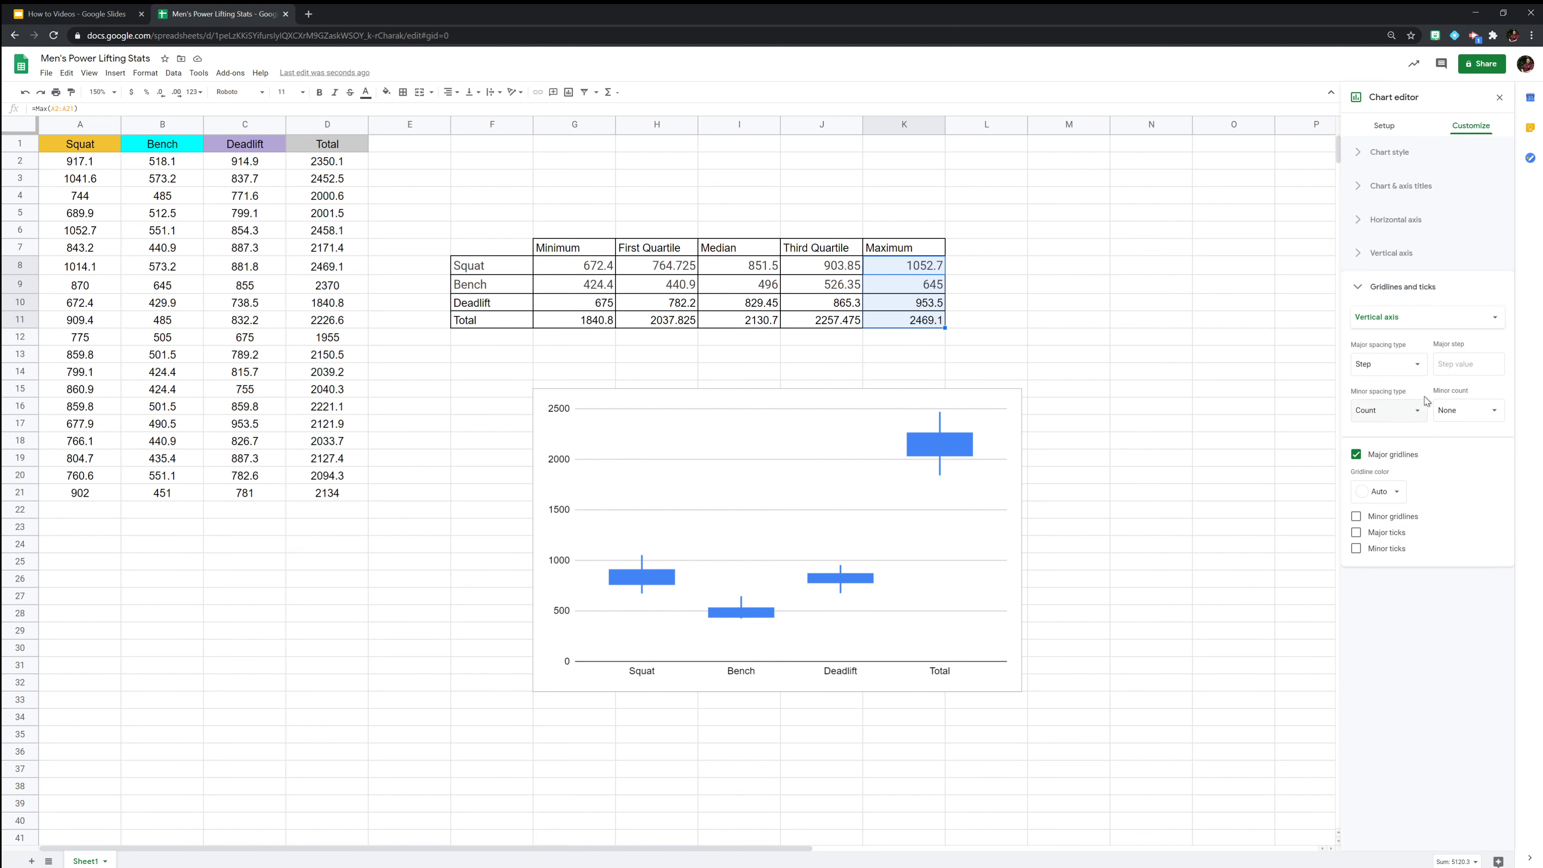
click(1459, 407)
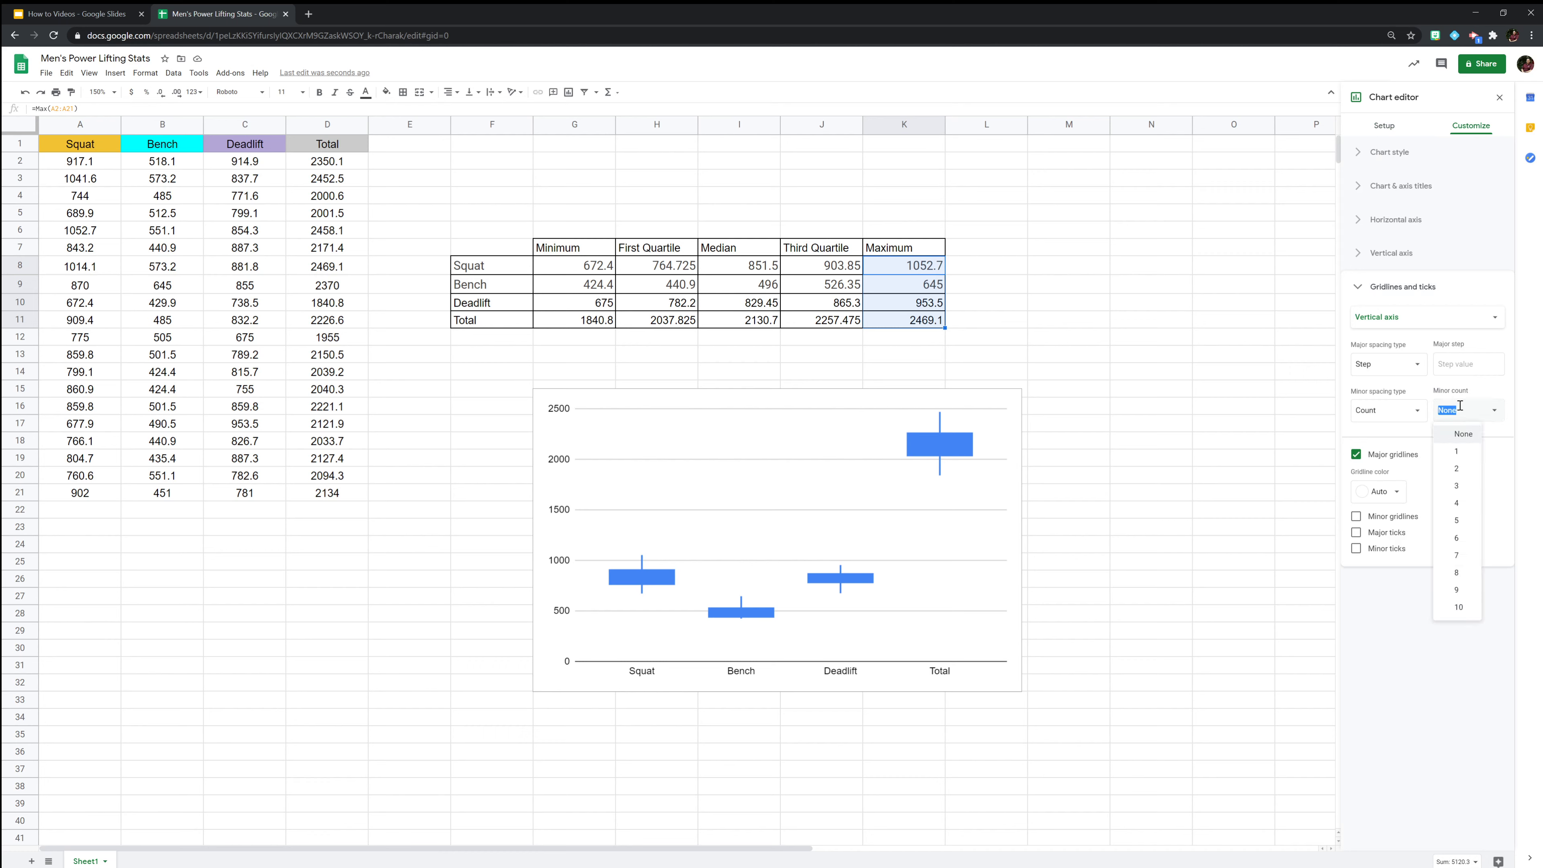
click(1456, 502)
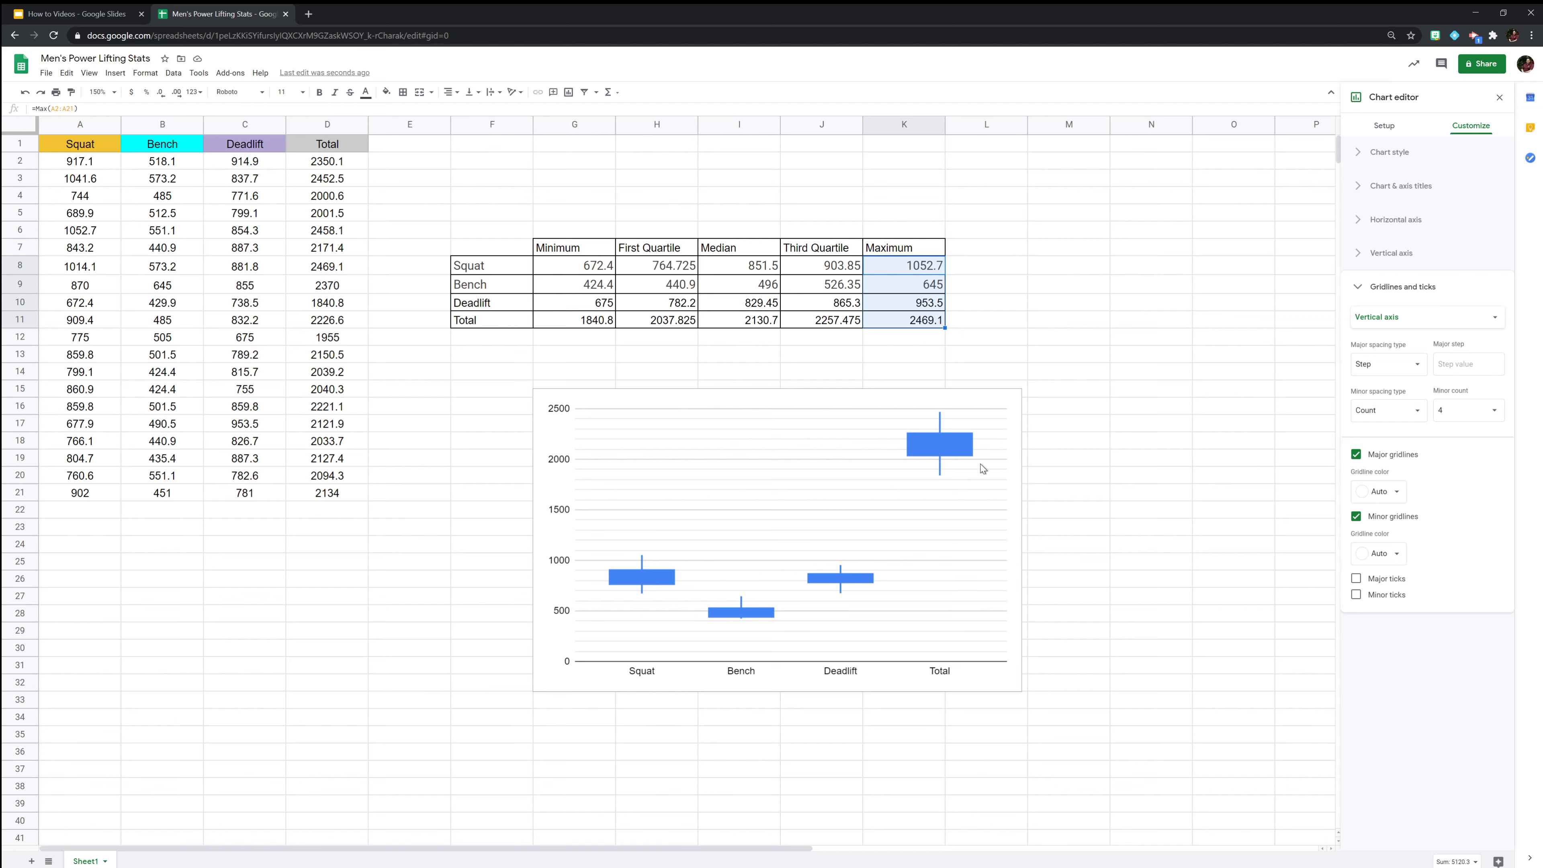
Set the chart title to "Top 20 Powerlifting Lifts"
click(1391, 186)
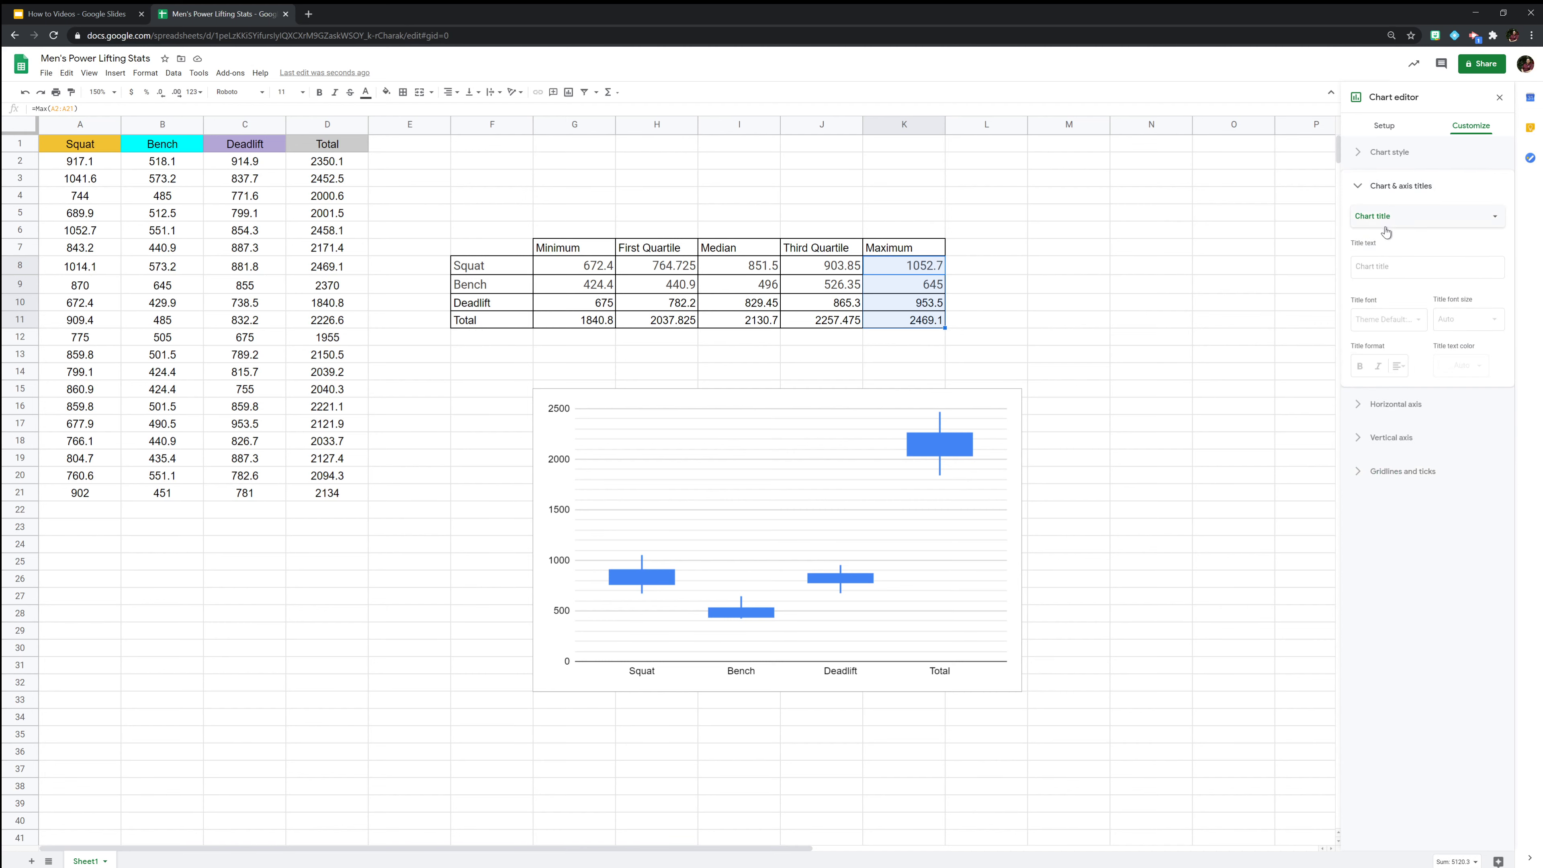
click(1397, 274)
text(Top 20)
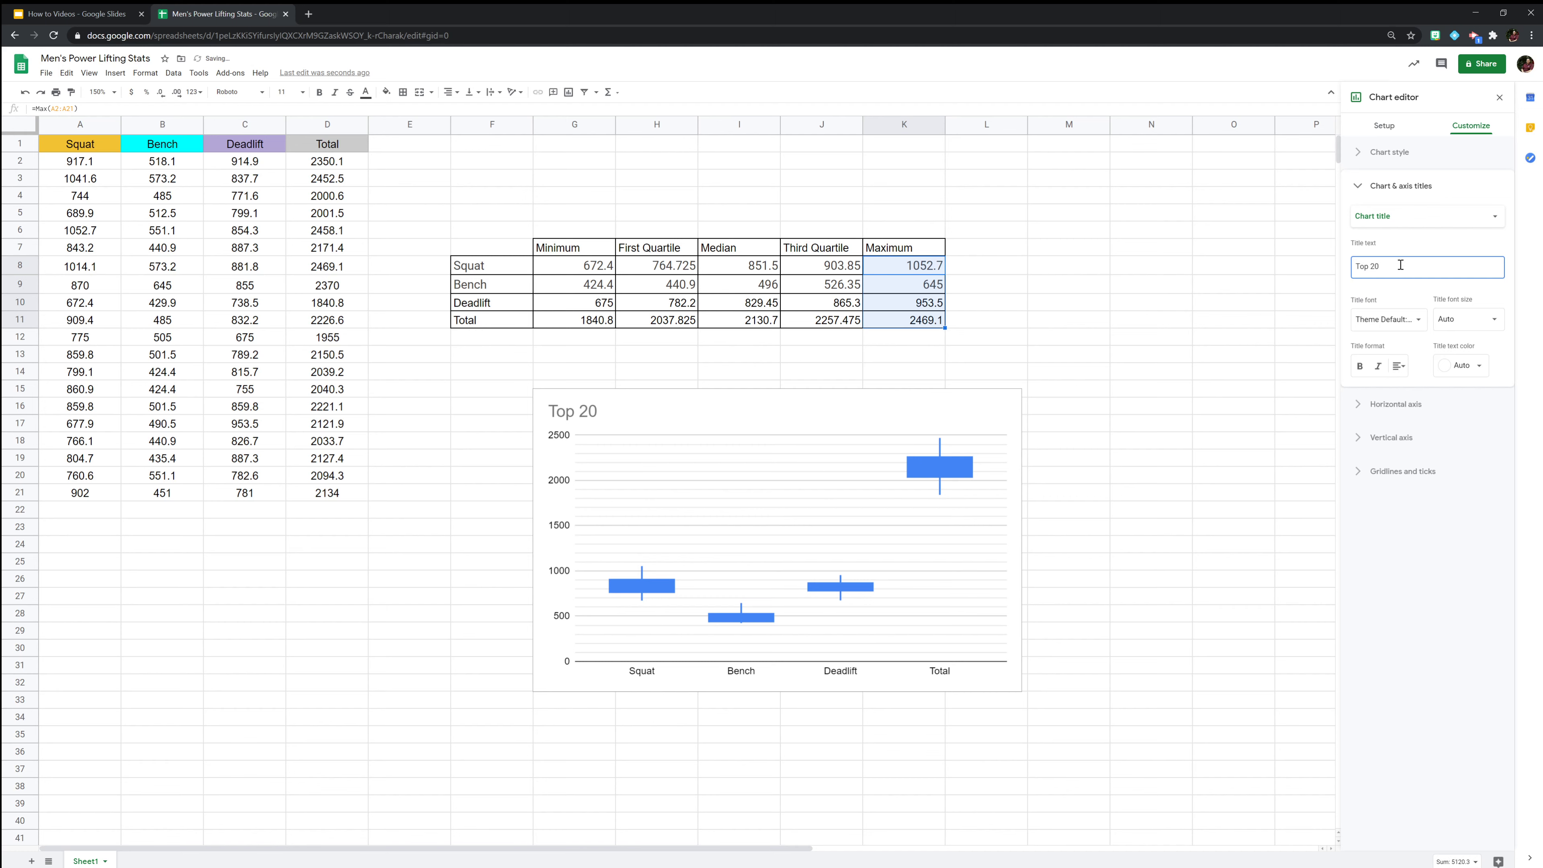
text( Powerlifting)
text( Lfits)
key(BackSpace)
key(BackSpace)
key(BackSpace)
text(ifts)
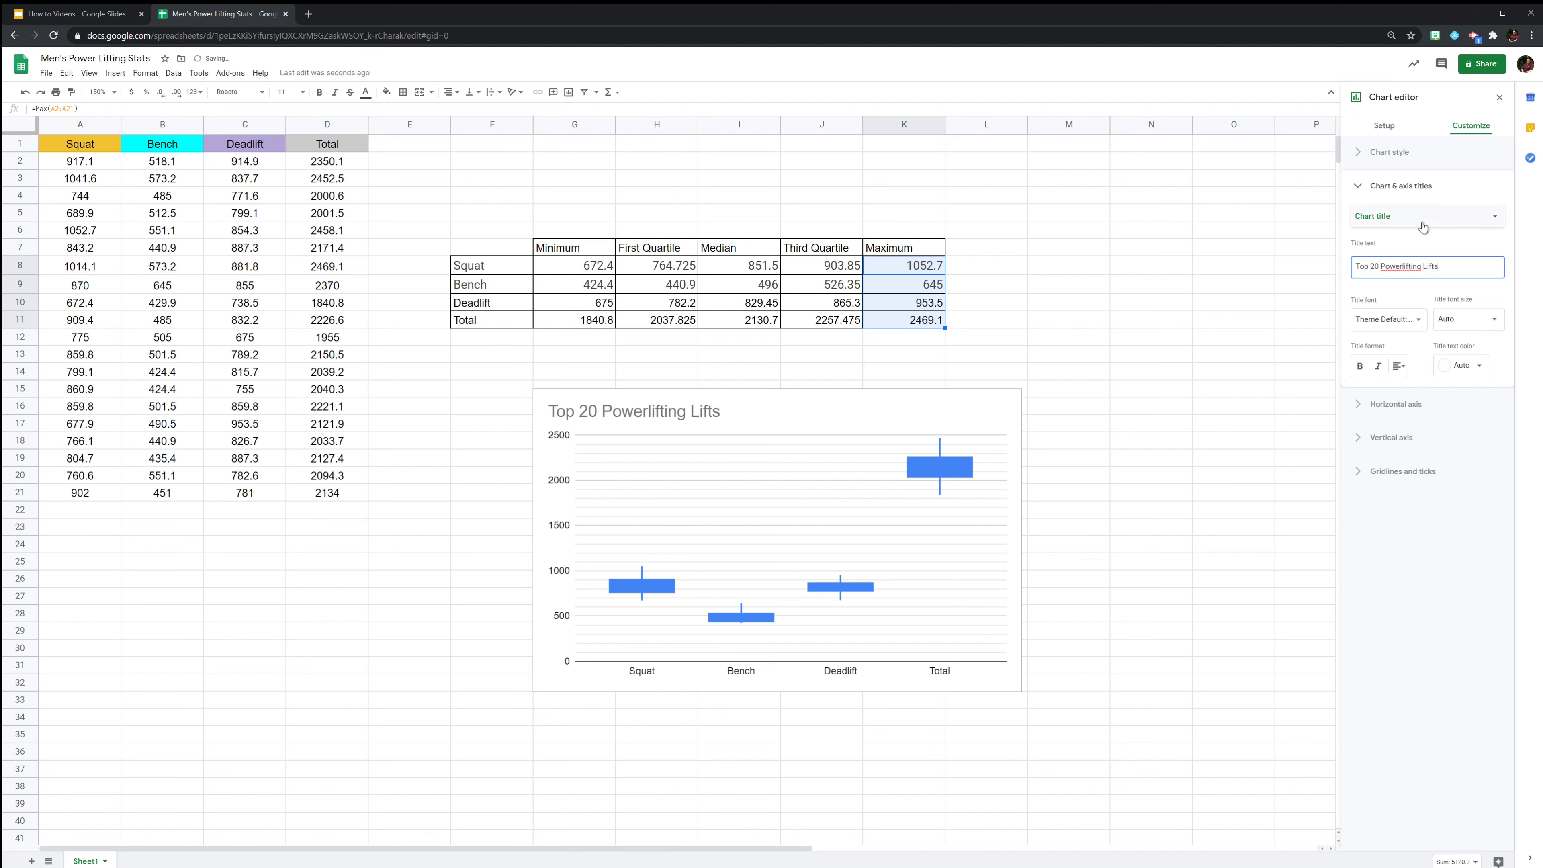
Set the chart subtitle to "Squat, Bench, Deadlift and Total"
click(1423, 226)
click(1411, 237)
click(1403, 261)
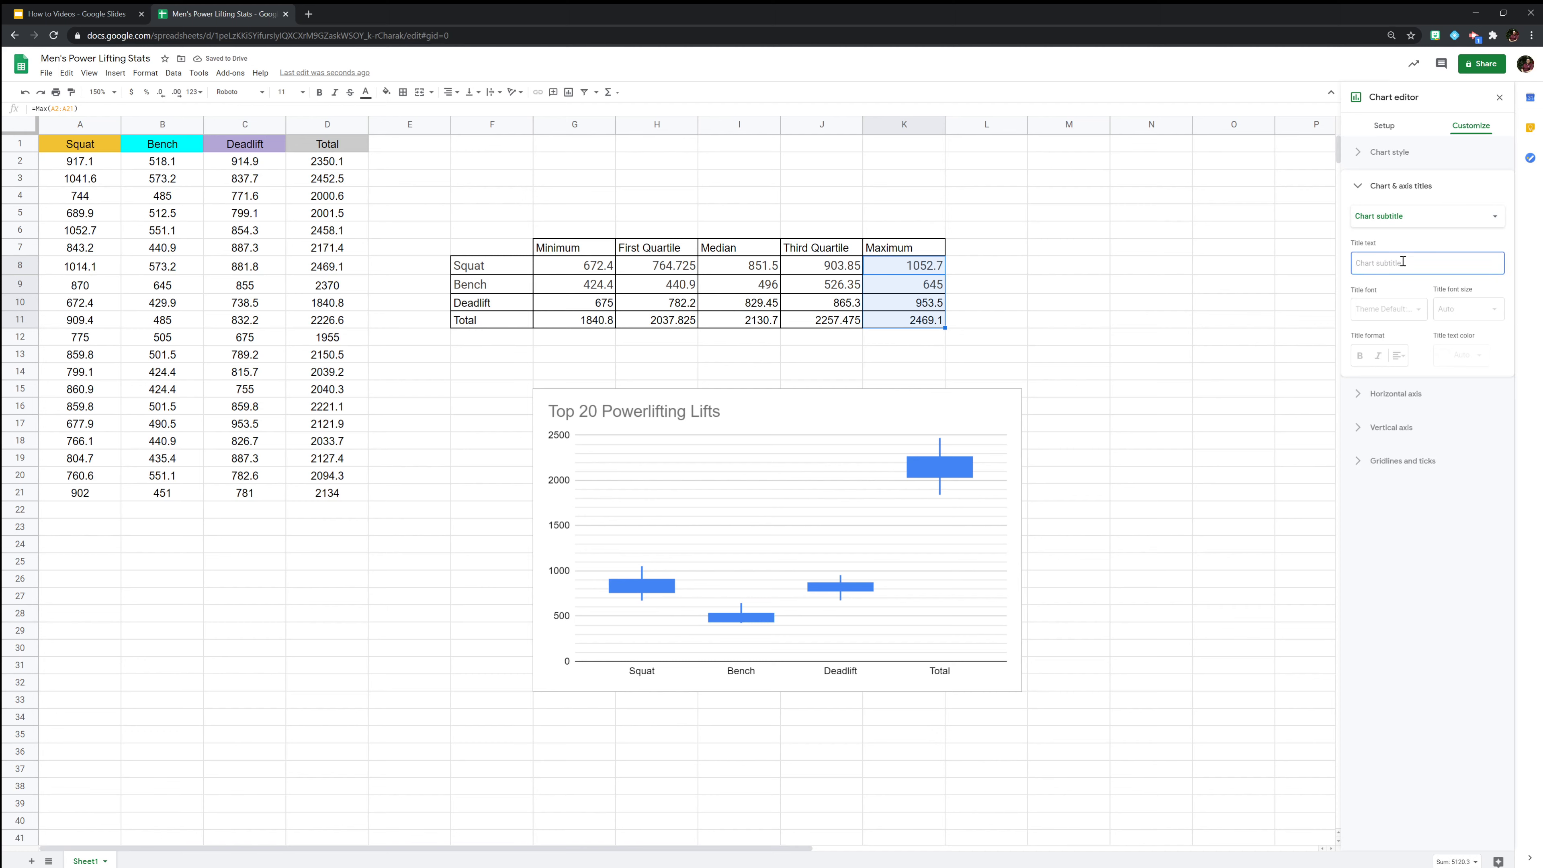
text(Squat, Bench)
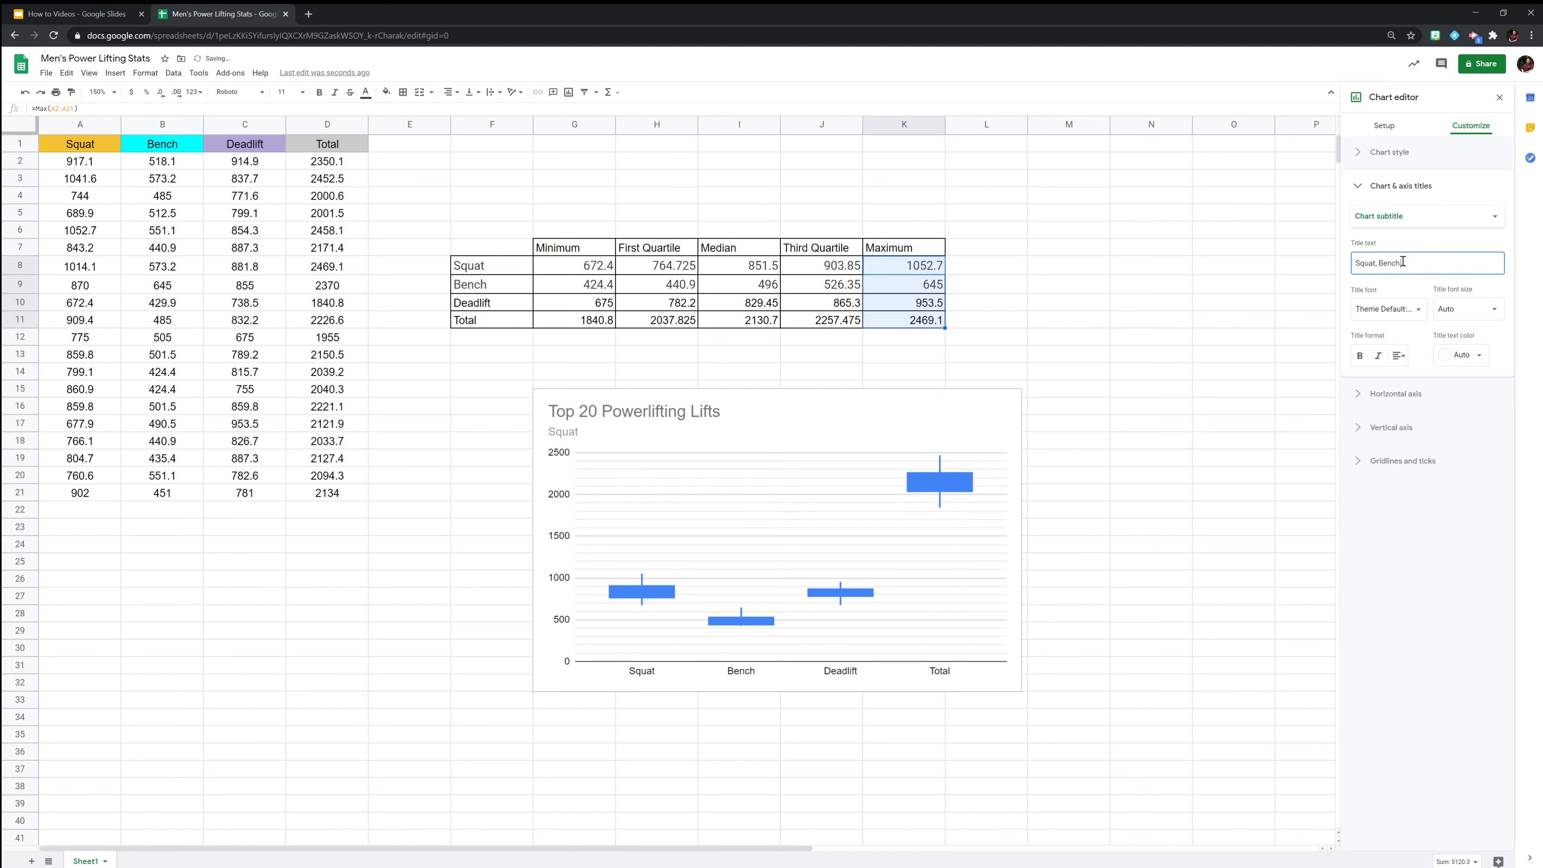
text(, Deadlift and Total)
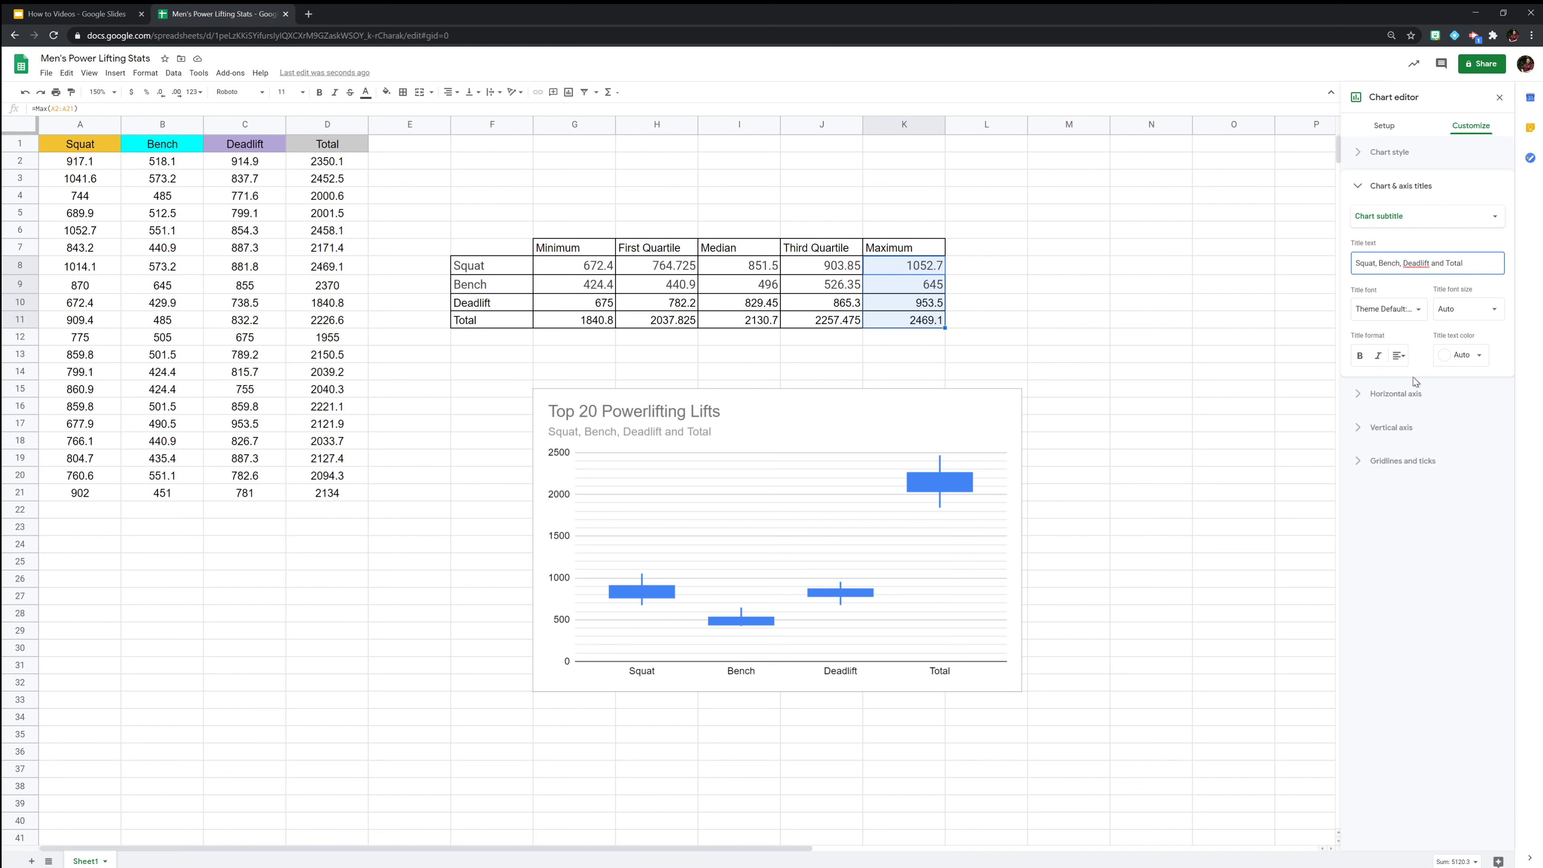
Set the chart's vertical axis title to "Pounds (lbs)"
click(1392, 428)
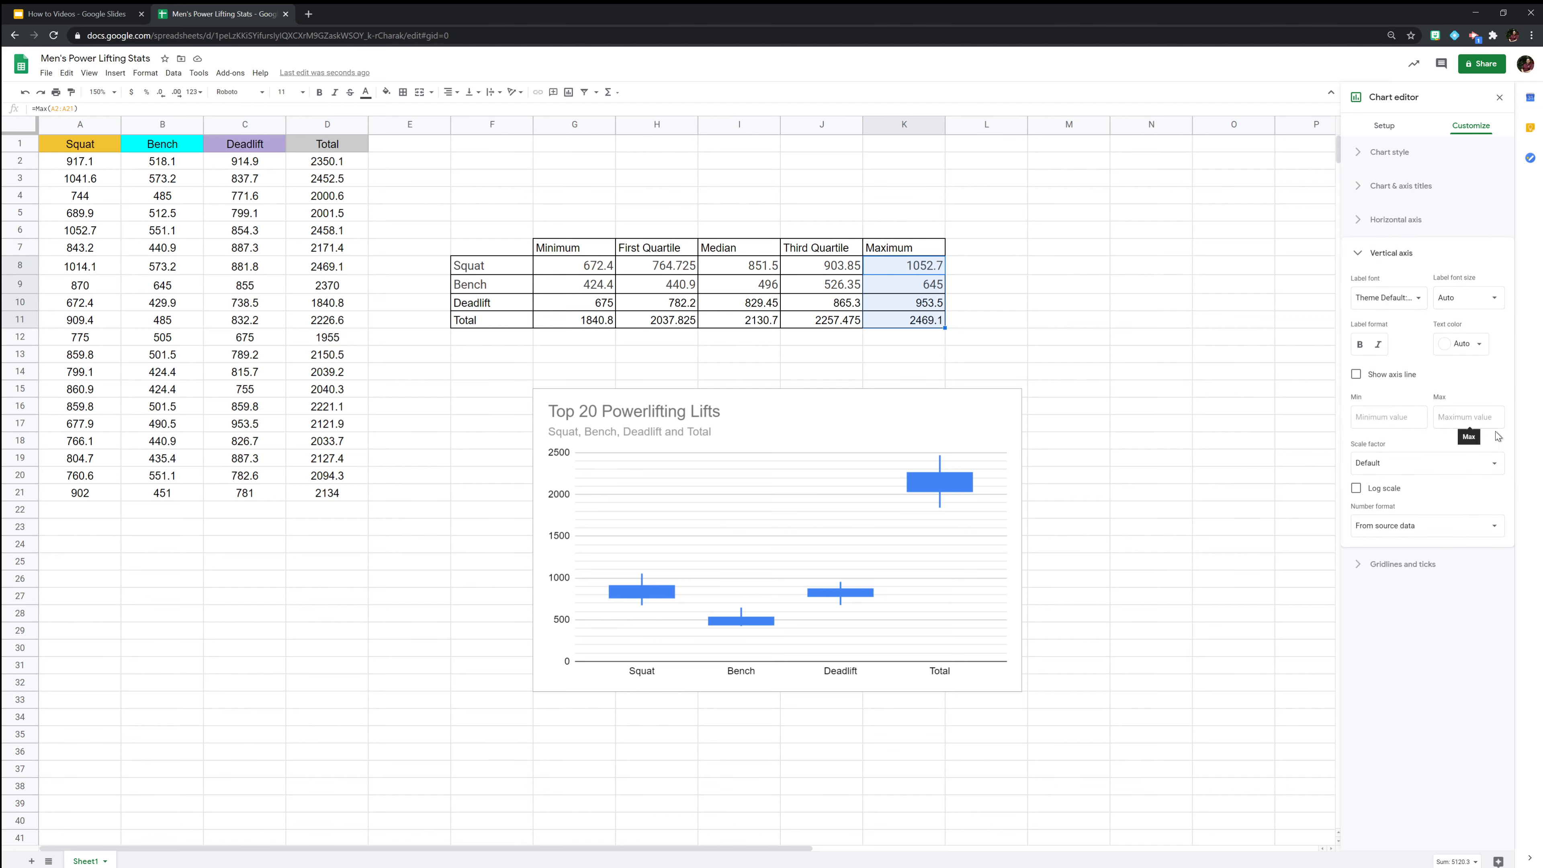
click(1386, 189)
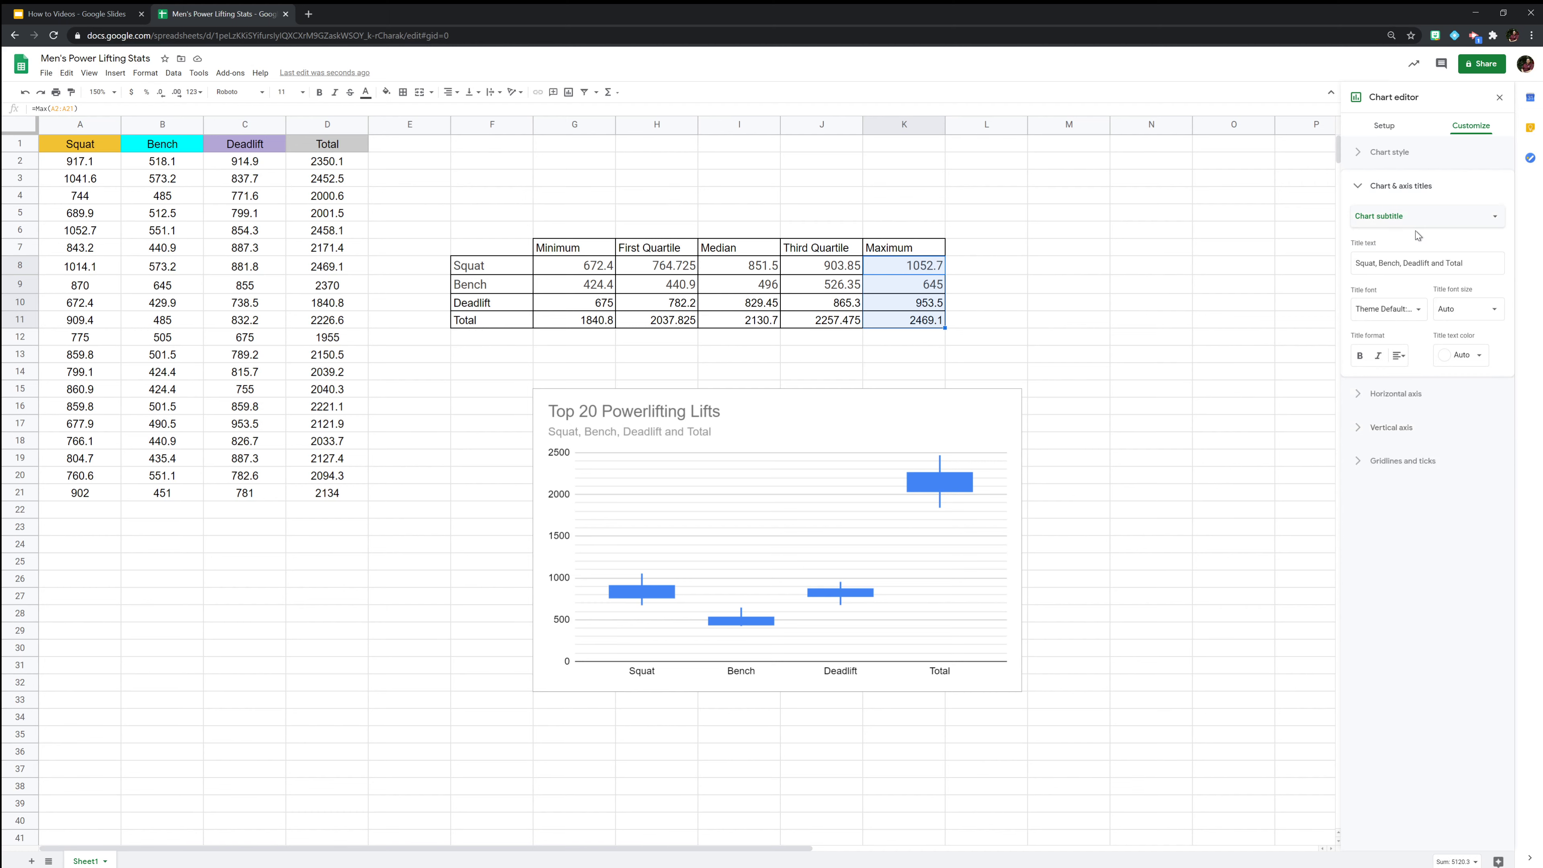
click(1417, 221)
click(1410, 251)
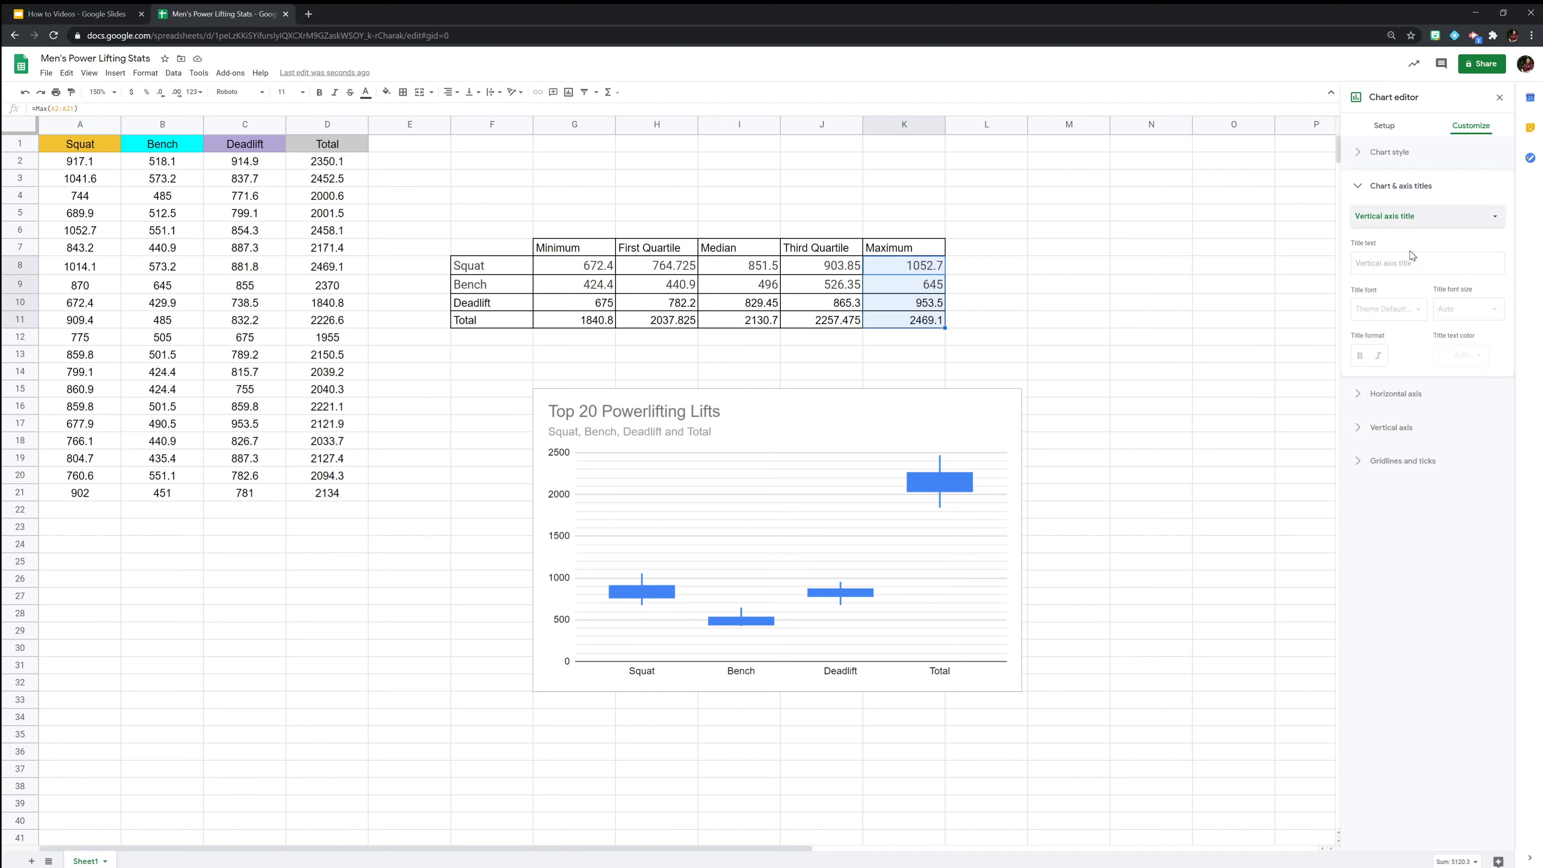
click(1397, 264)
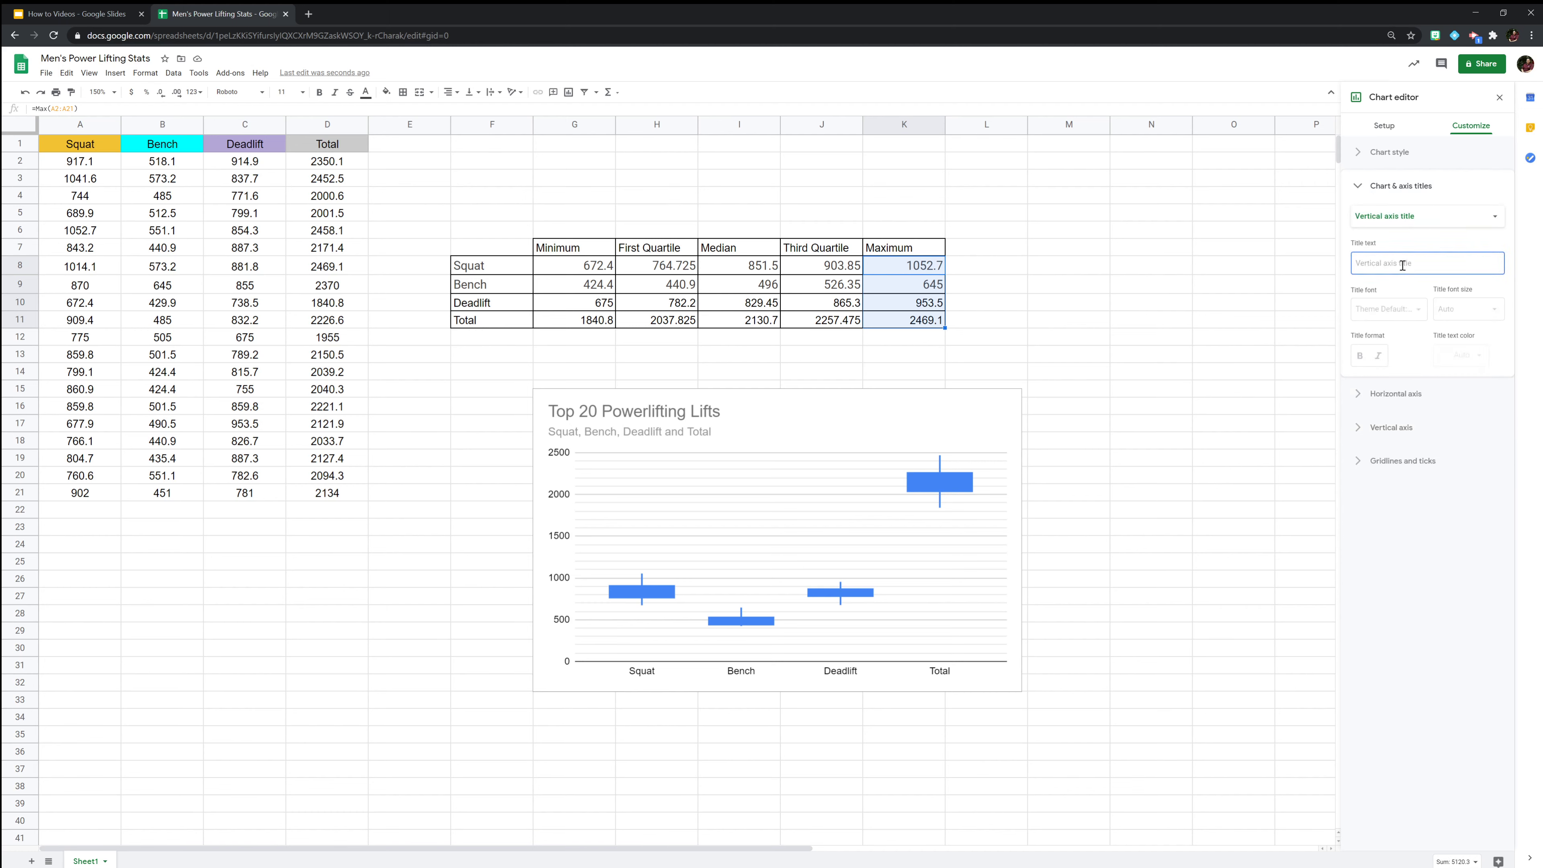
text(L)
key(BackSpace)
text(Poi)
text(nds)
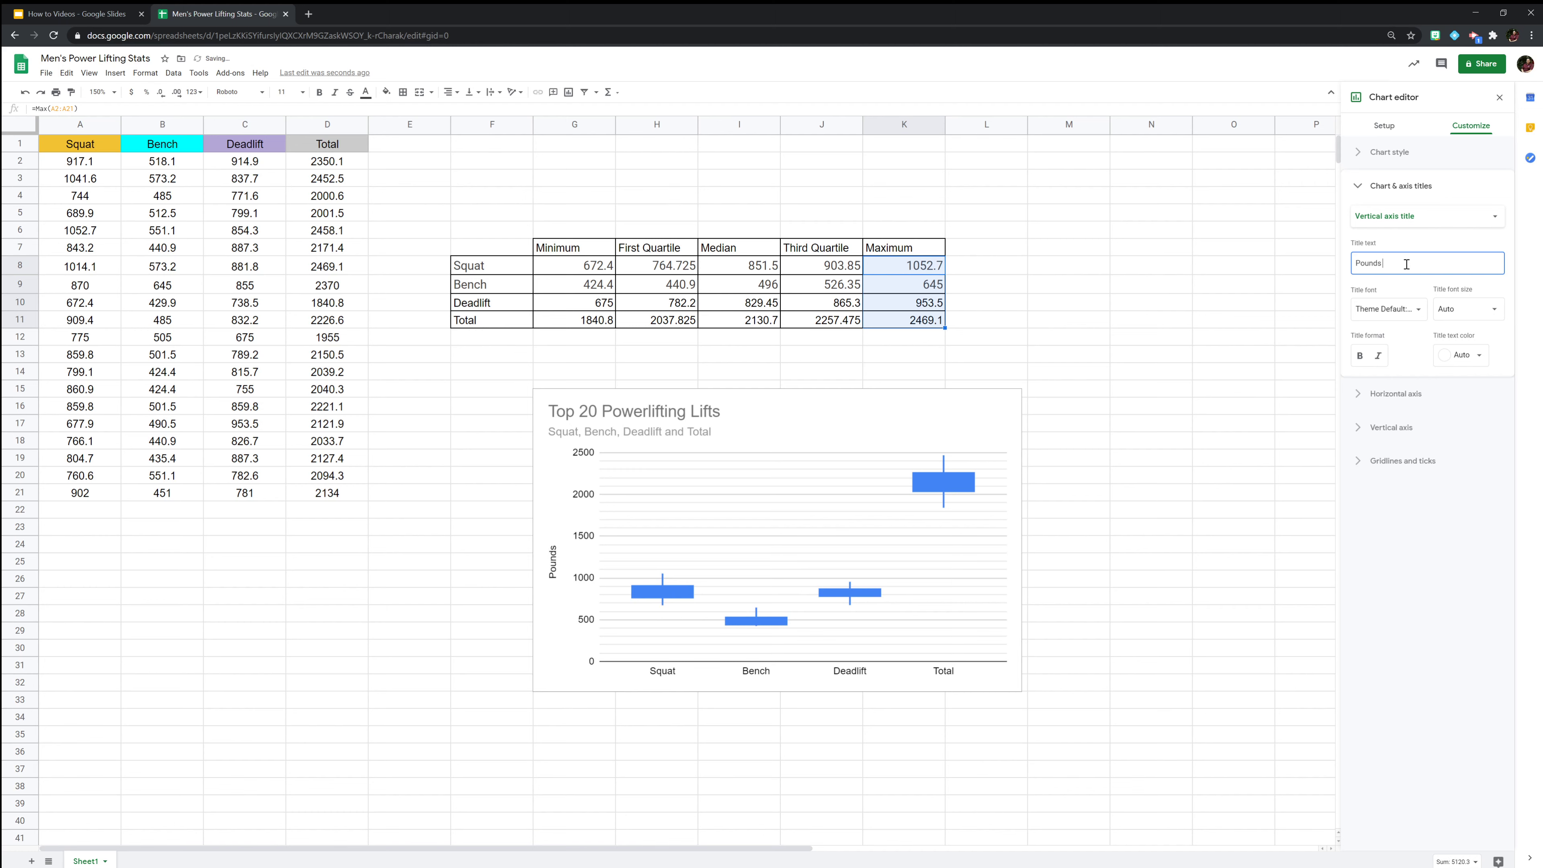
text( (lbs)
Set the chart's horizontal axis title to "Type of Lift" and close the chart editor
click(1420, 219)
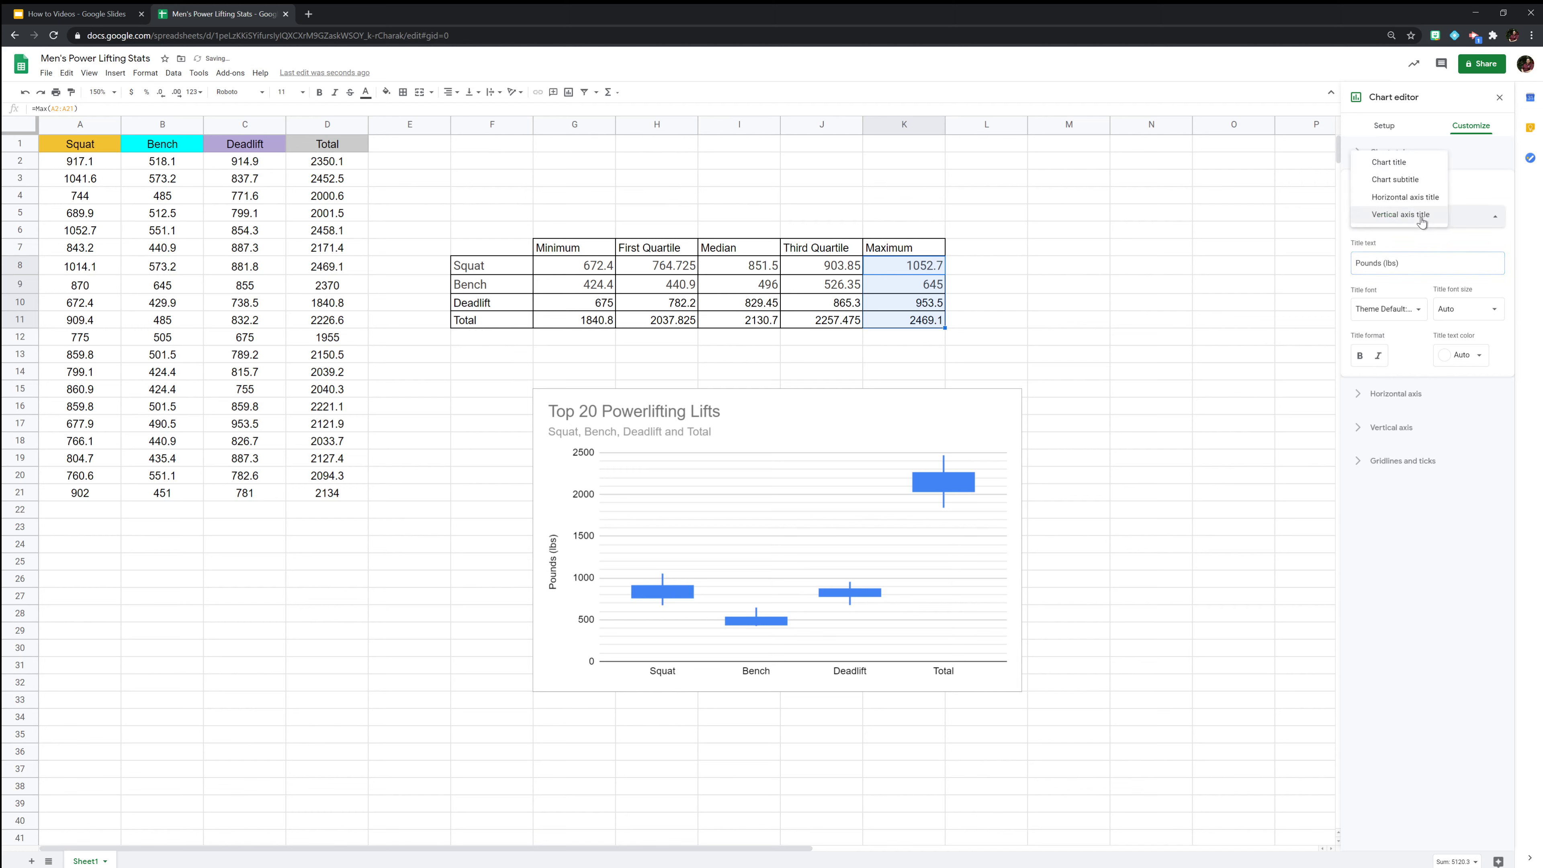
click(1404, 197)
click(1422, 261)
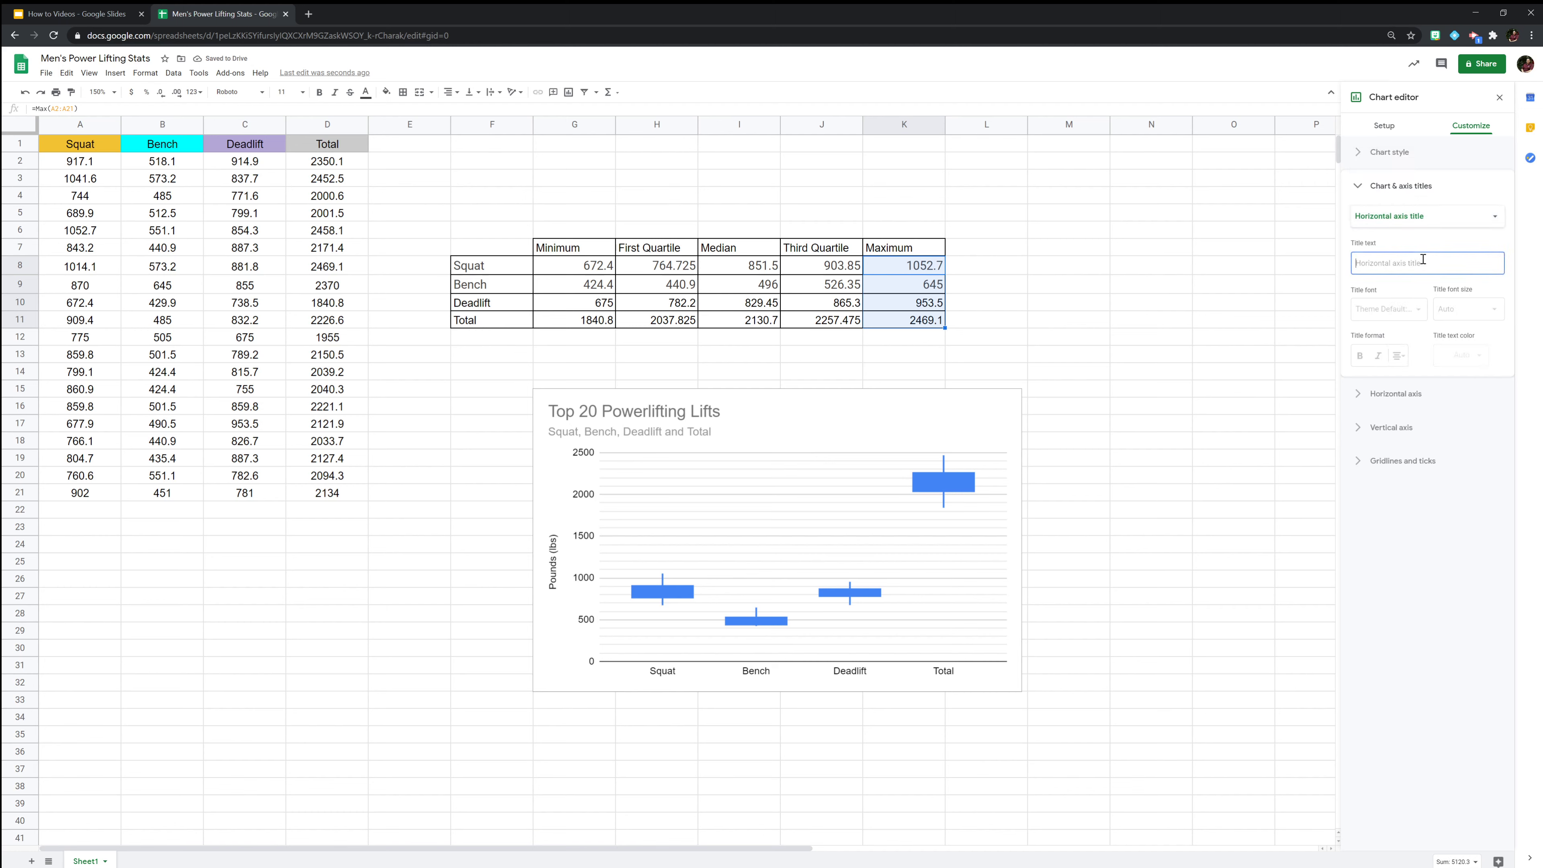
text(Type of Lift)
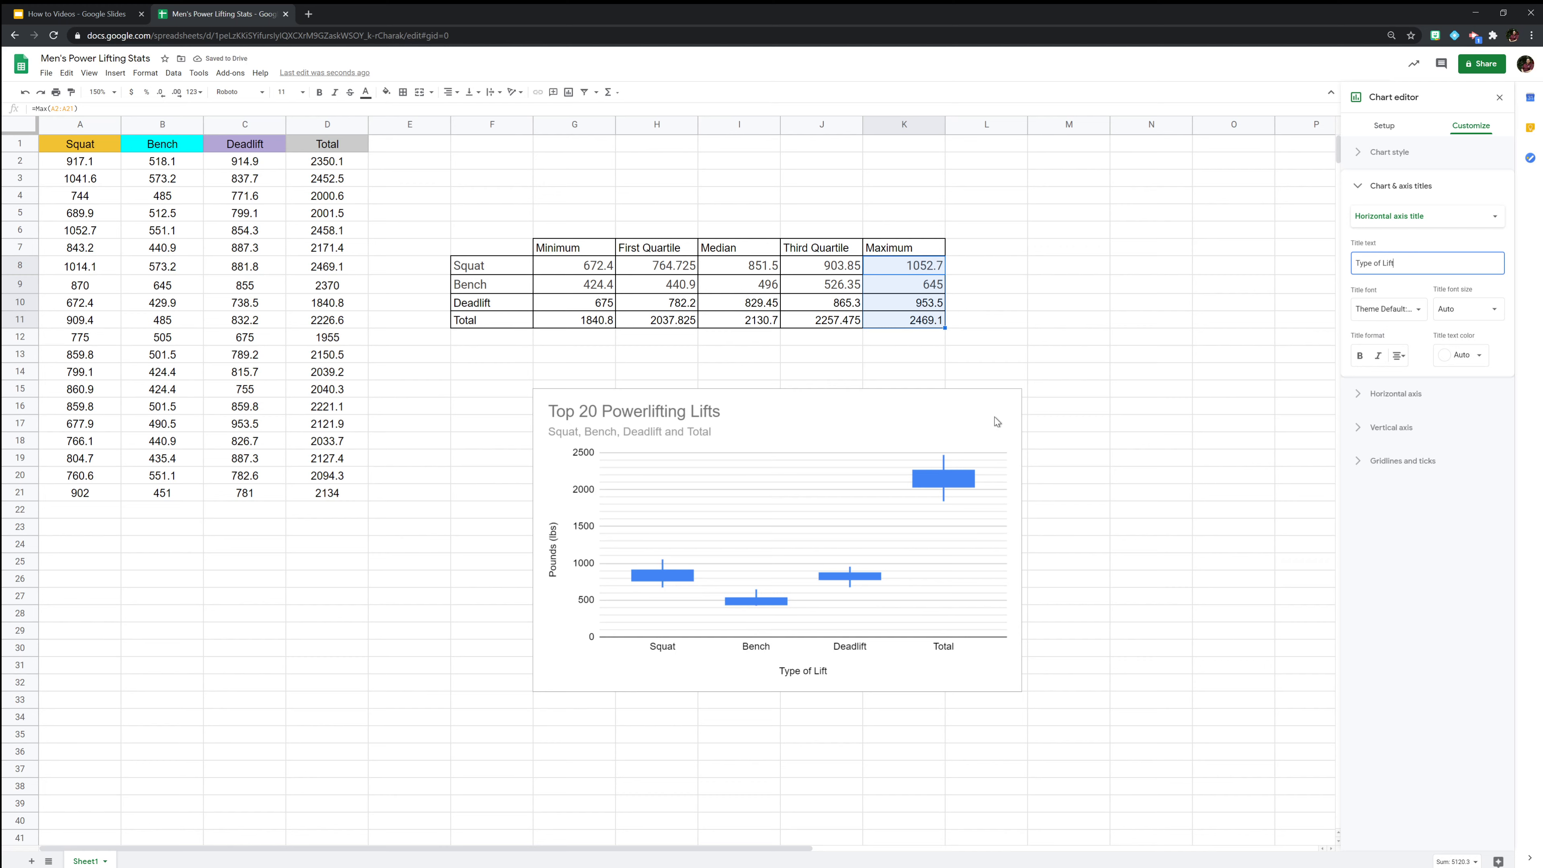
click(1088, 393)
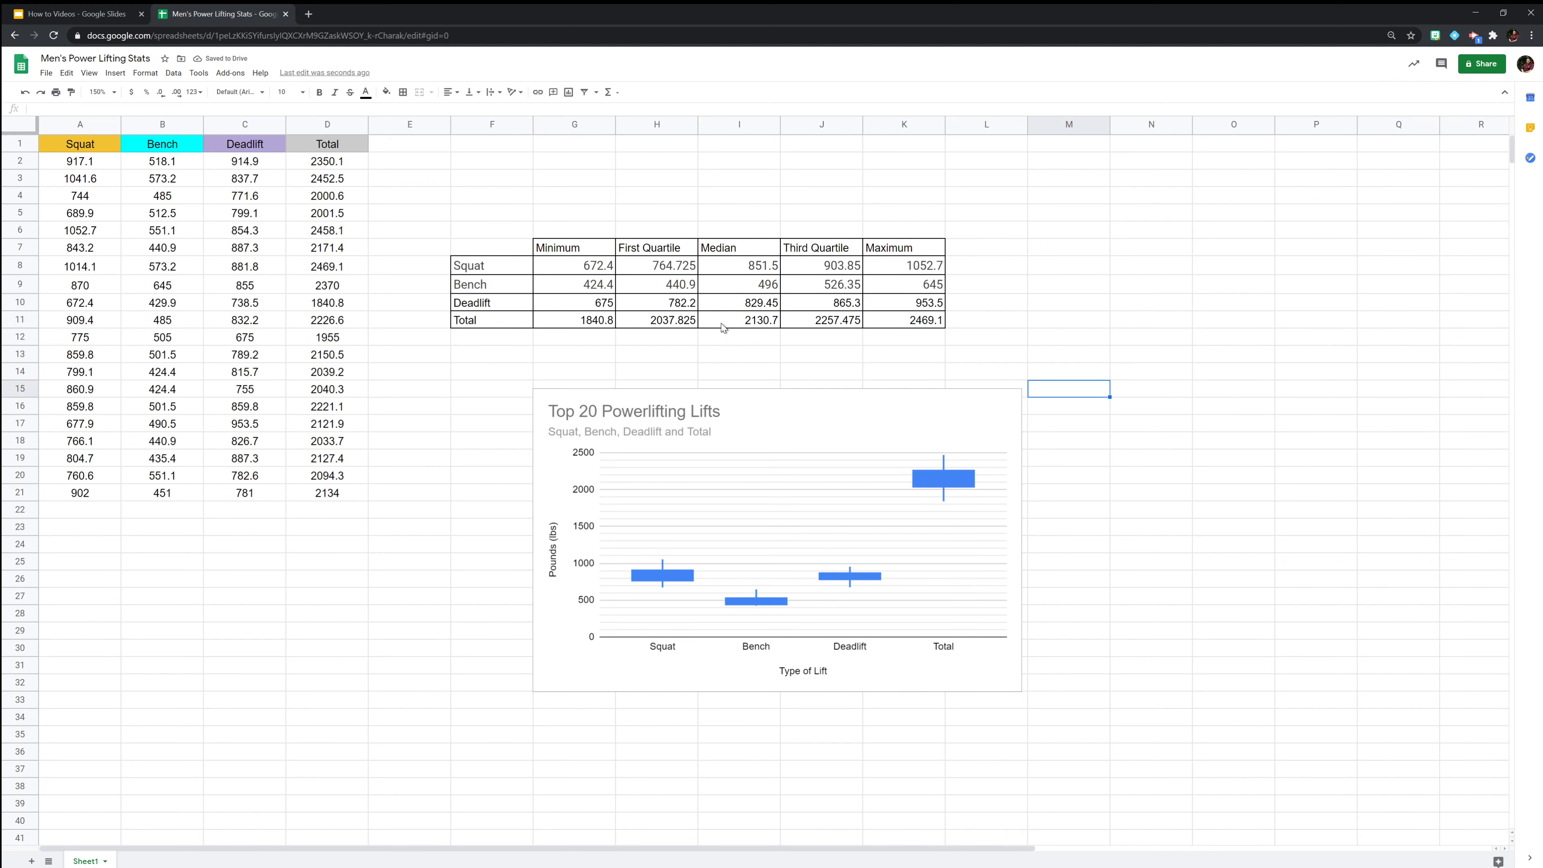
In the How to Videos presentation in Google Slides, choose the Top 20 Powerlifting Lifts chart from the Men's Power Lifting Stats spreadsheet for import, linked to the spreadsheet
click(66, 16)
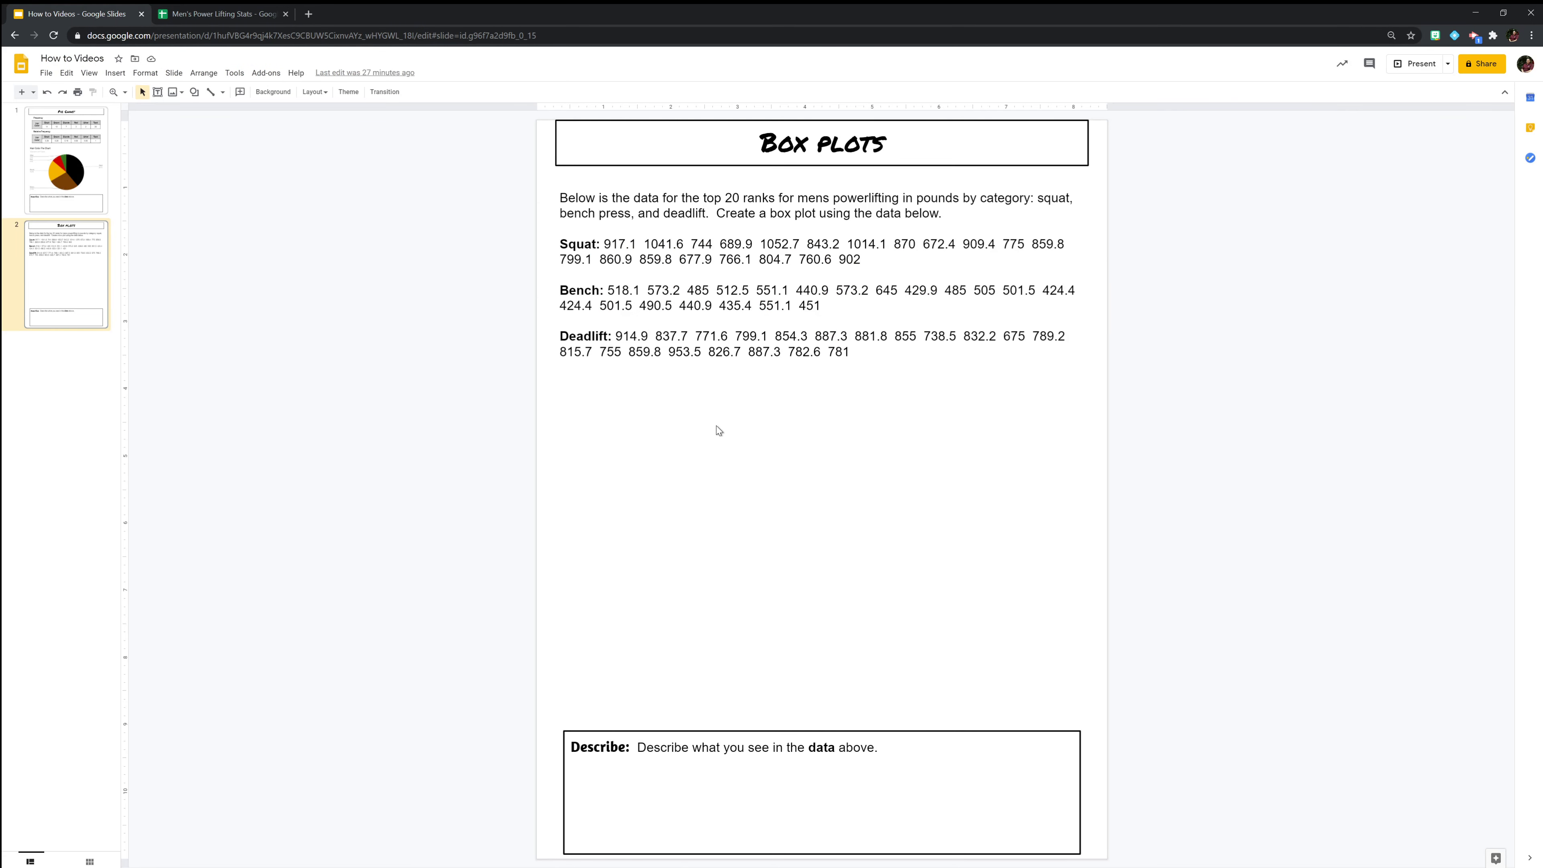
click(115, 73)
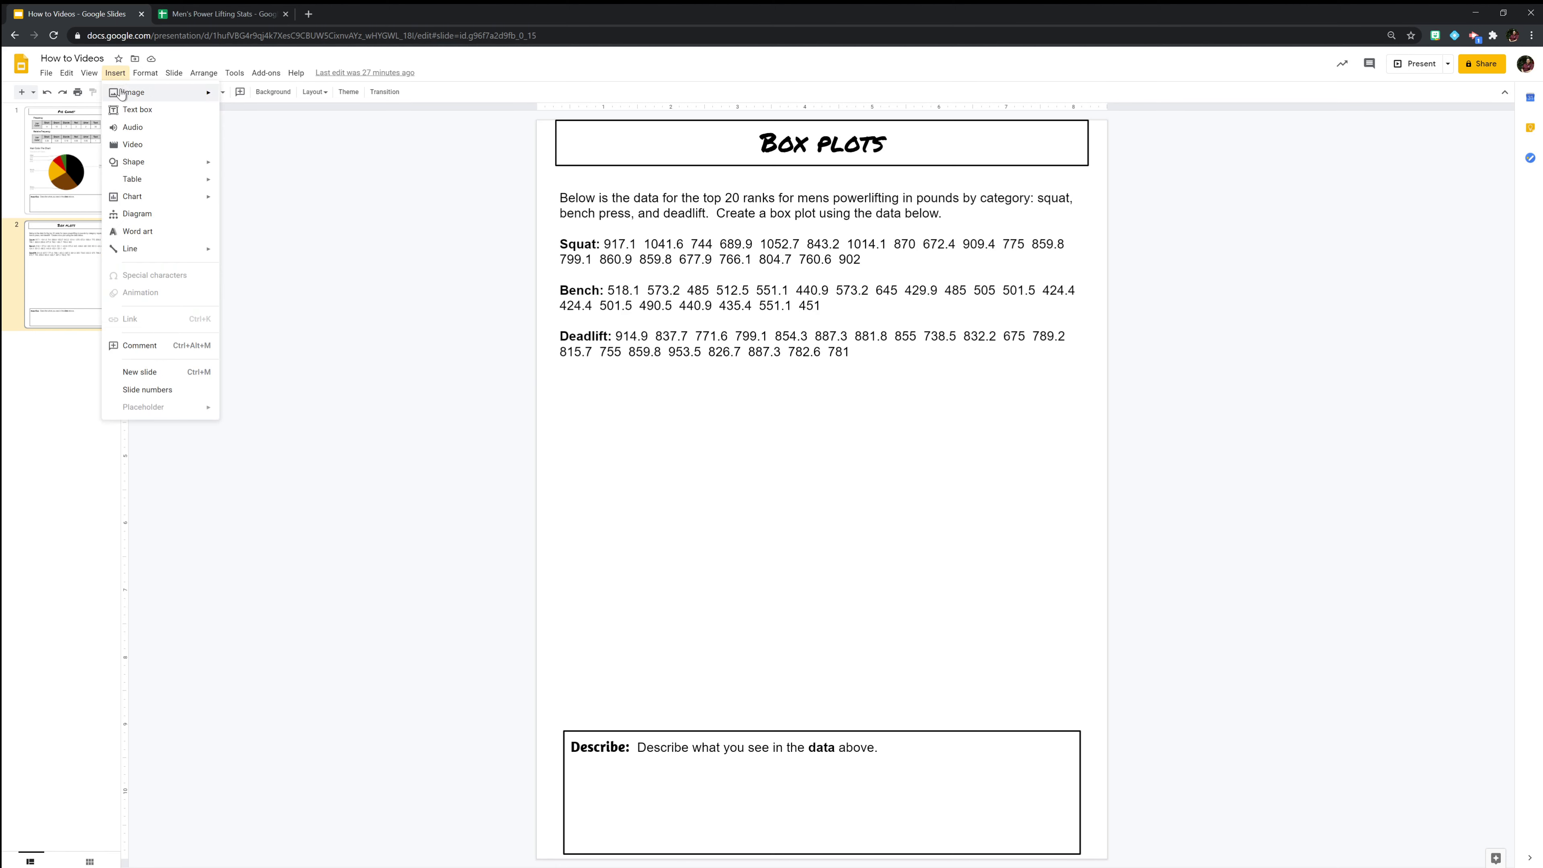
mouse_move(156, 201)
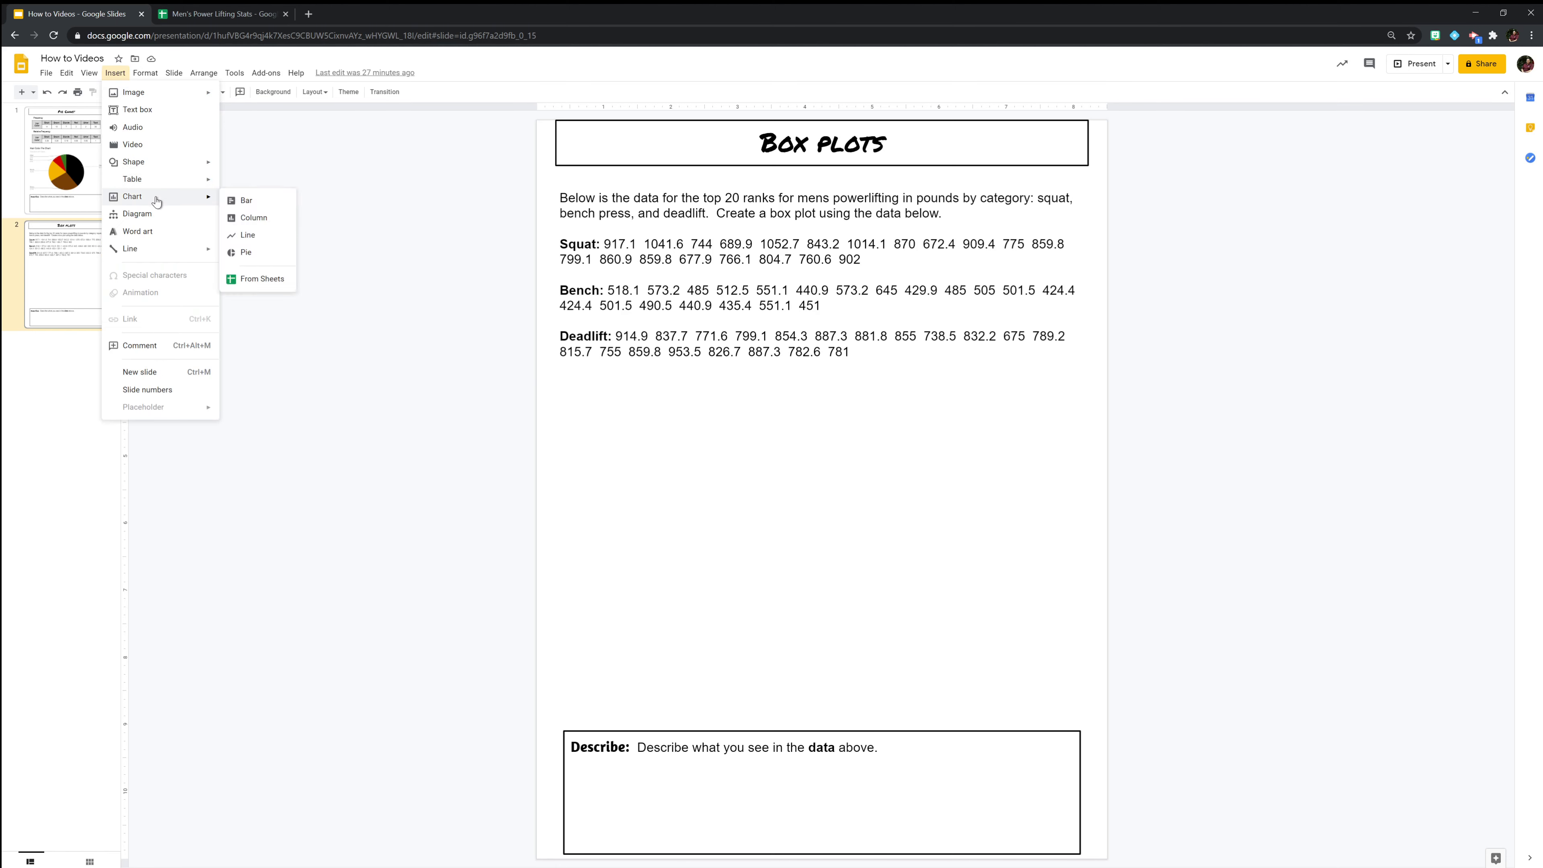
click(262, 281)
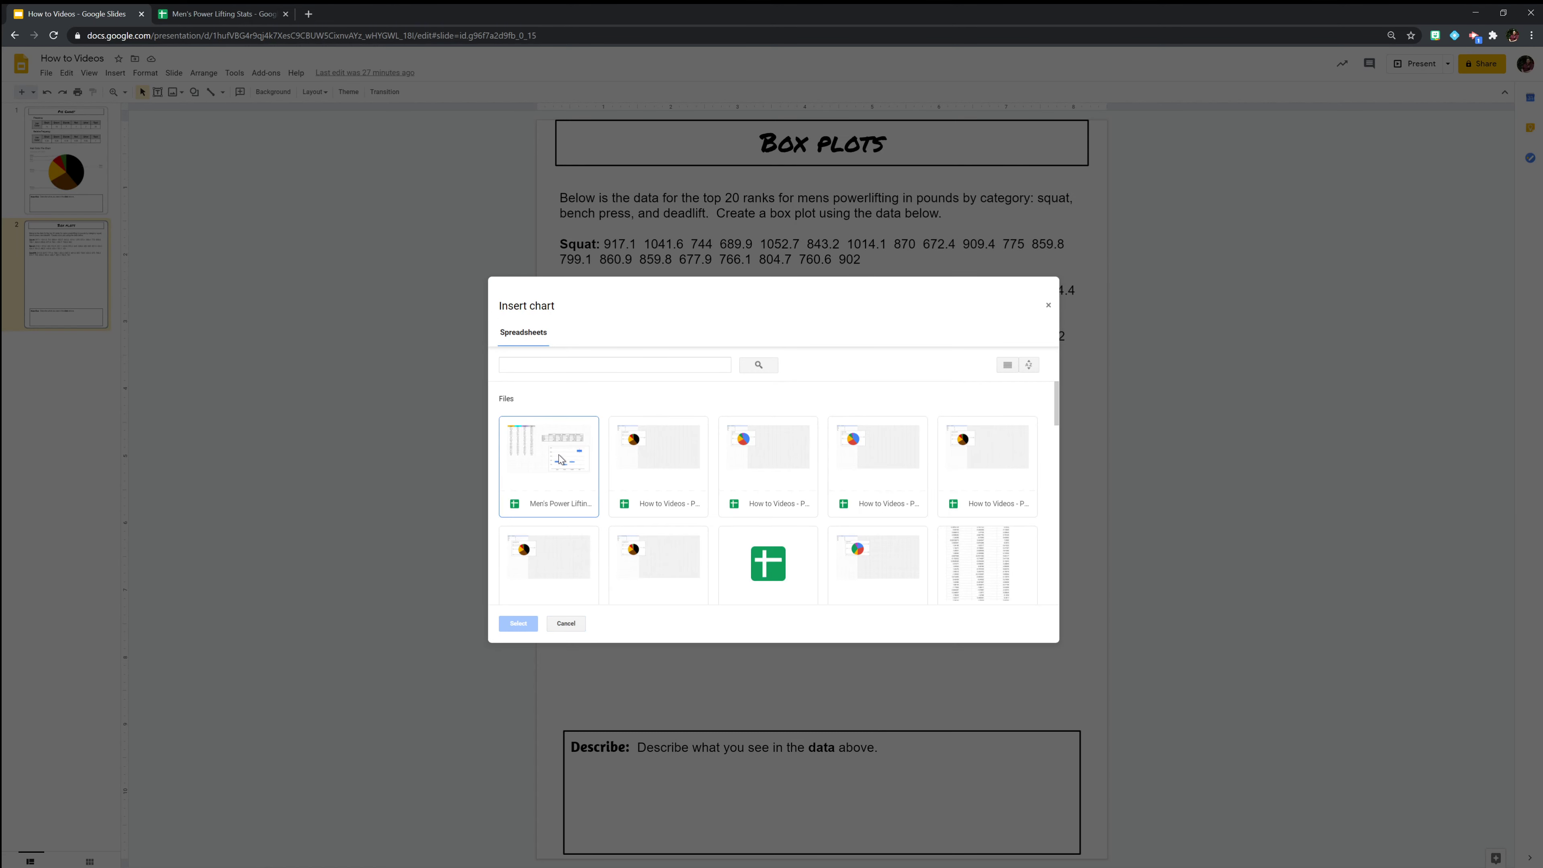
click(560, 459)
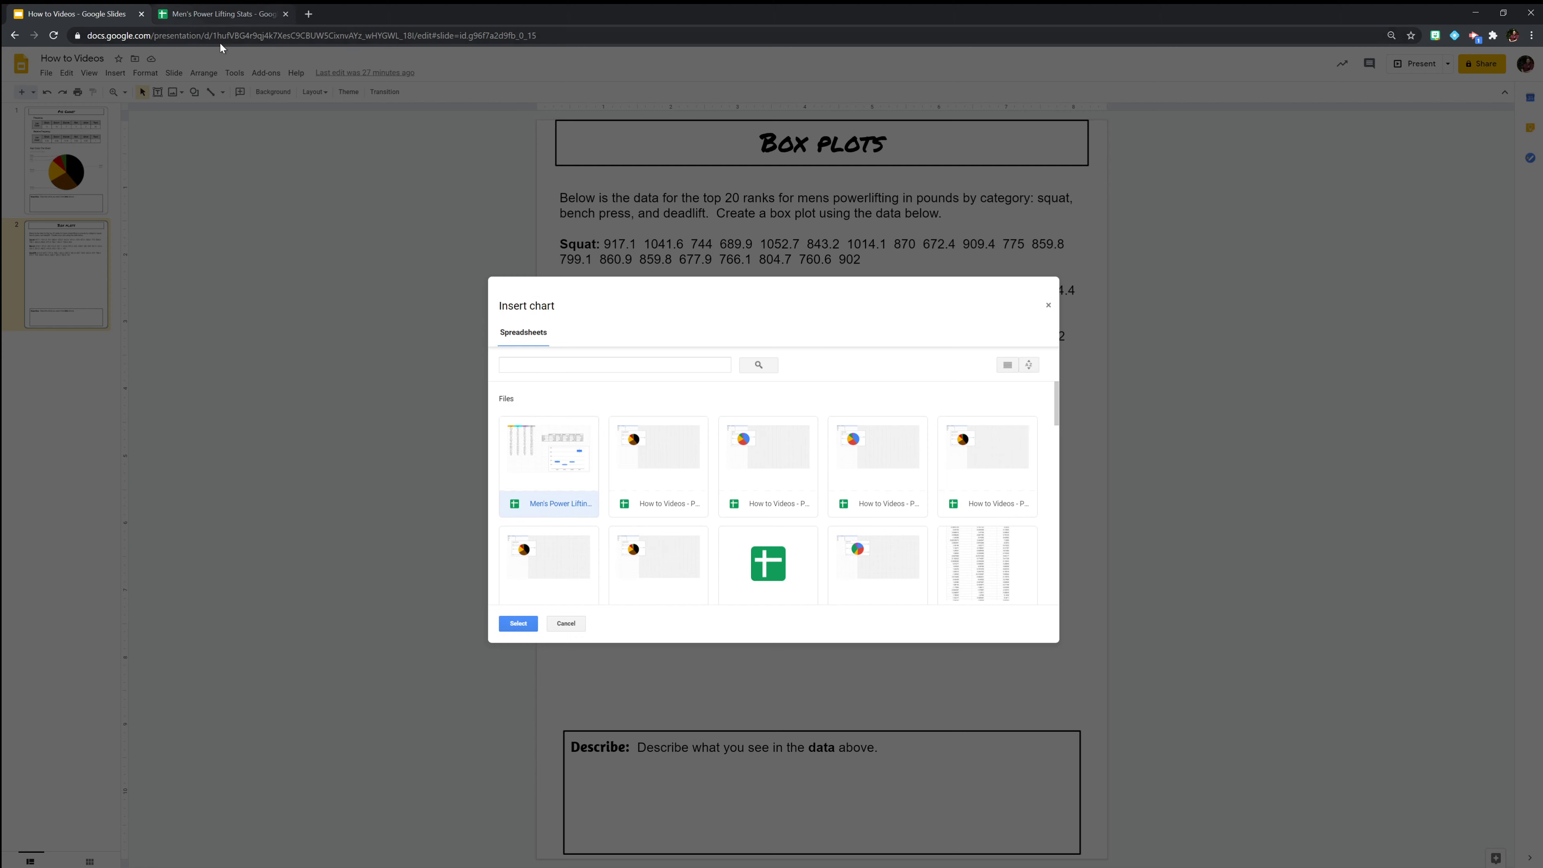
click(518, 624)
click(685, 483)
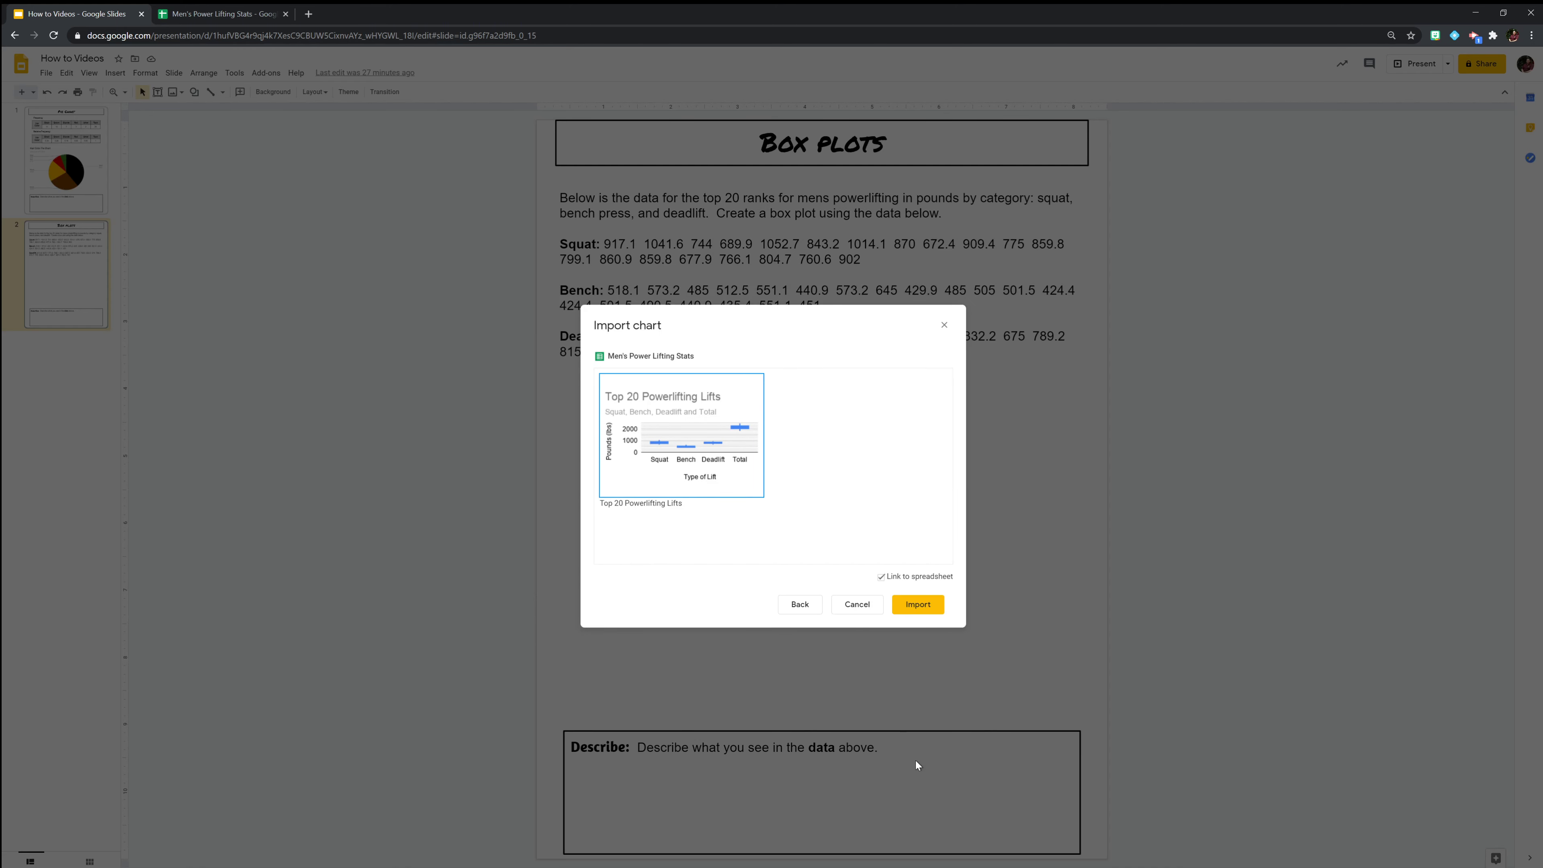